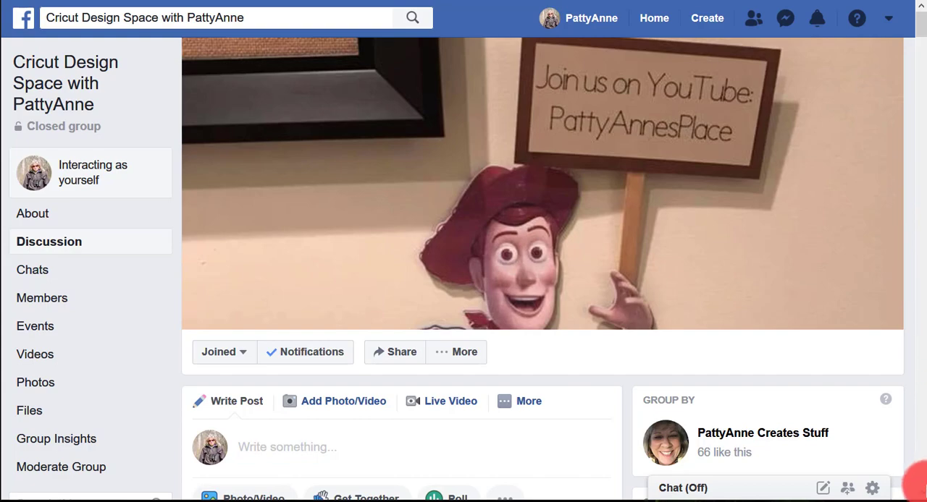
Find the post sharing the Print then Cut Plaid for YouTube Subscribers project in the group feed and open its link
scroll(921, 496, "down", 5)
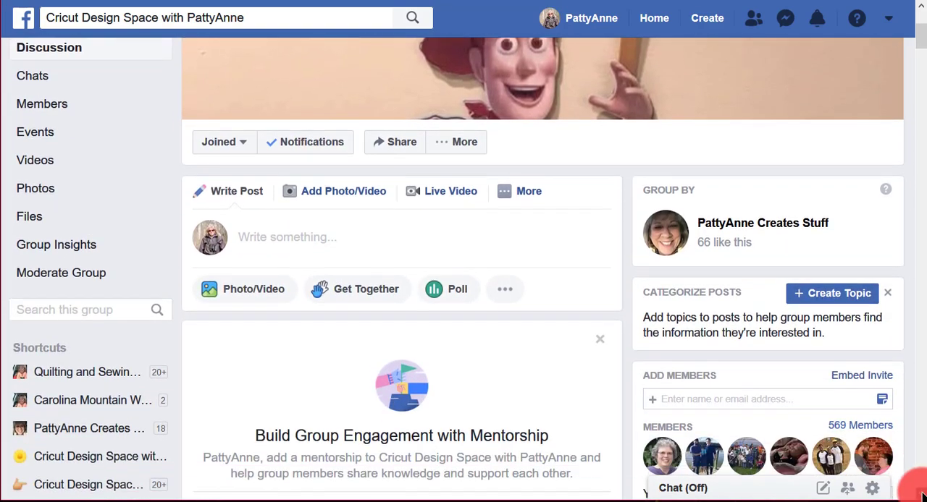
scroll(921, 497, "down", 5)
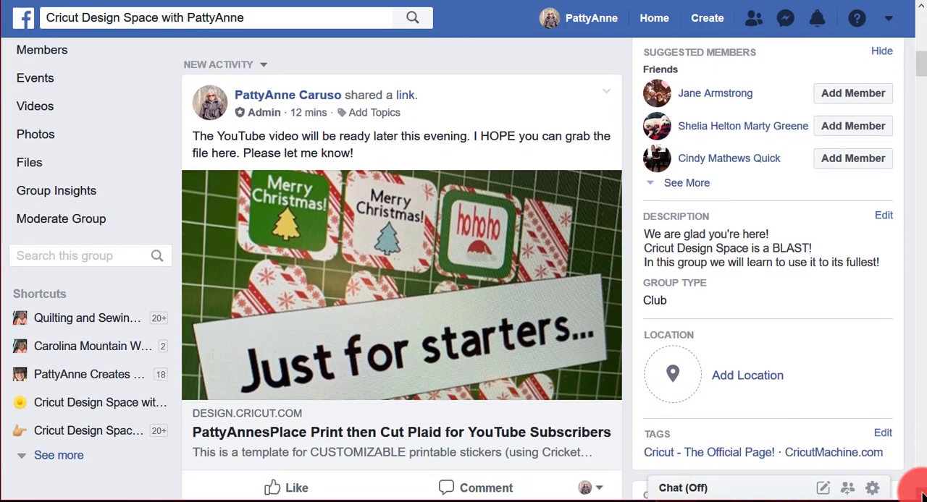
scroll(921, 497, "down", 1)
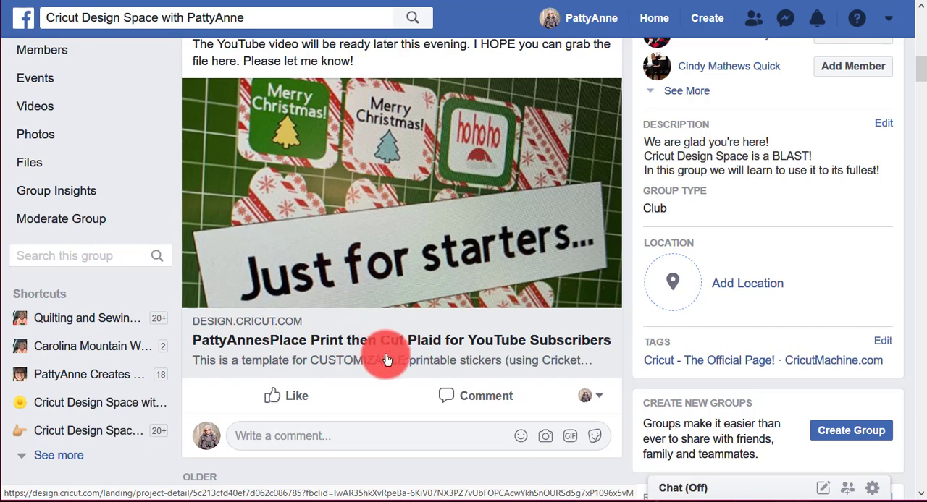
left_click(447, 352)
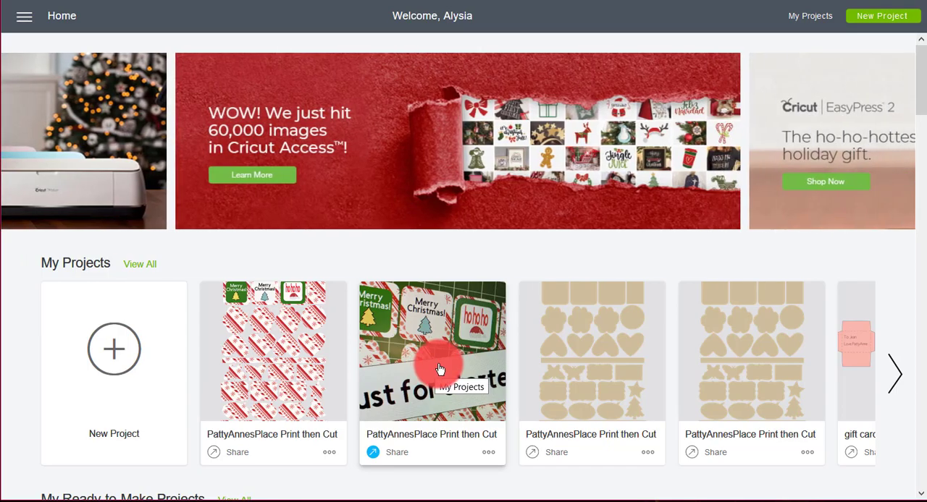
In Cricut Design Space, open the saved project with the "Just for starters..." cover photo and load it on the canvas for customizing
left_click(442, 369)
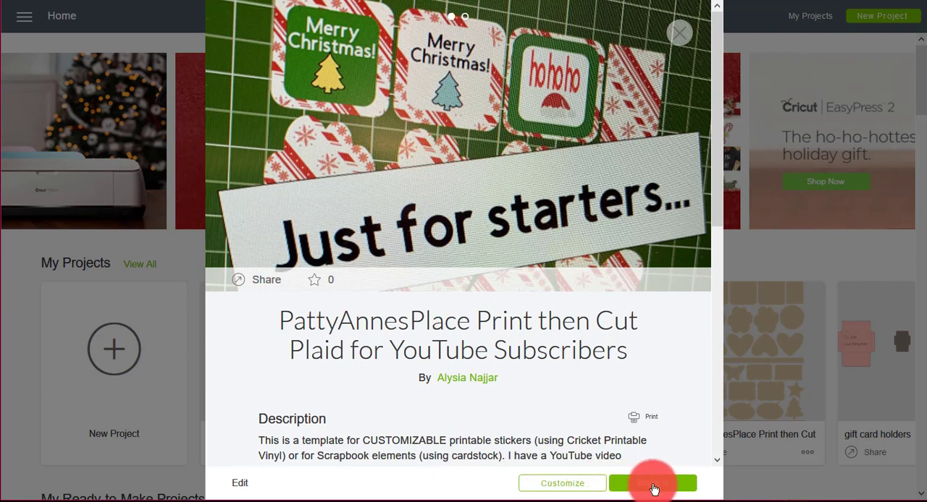
left_click(565, 485)
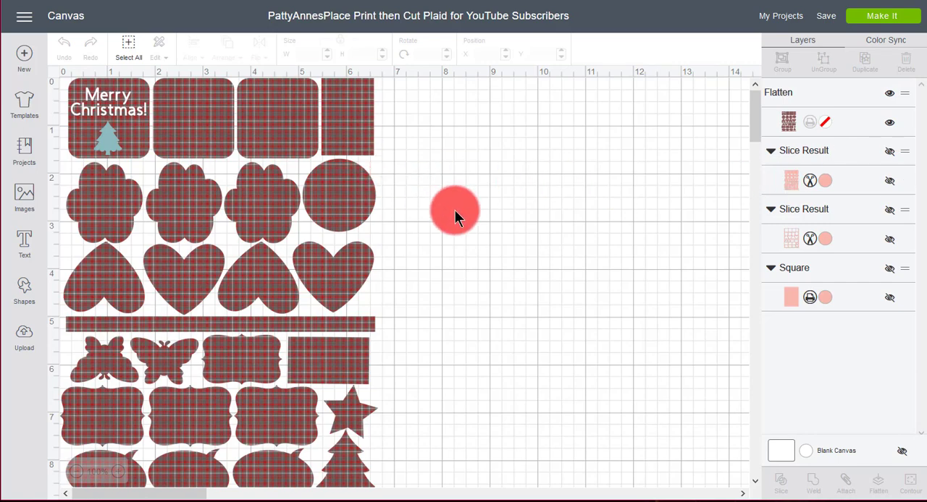
Move the flattened plaid shape sheet away from the canvas corner to about X 2.9, Y 0.9
left_click(77, 474)
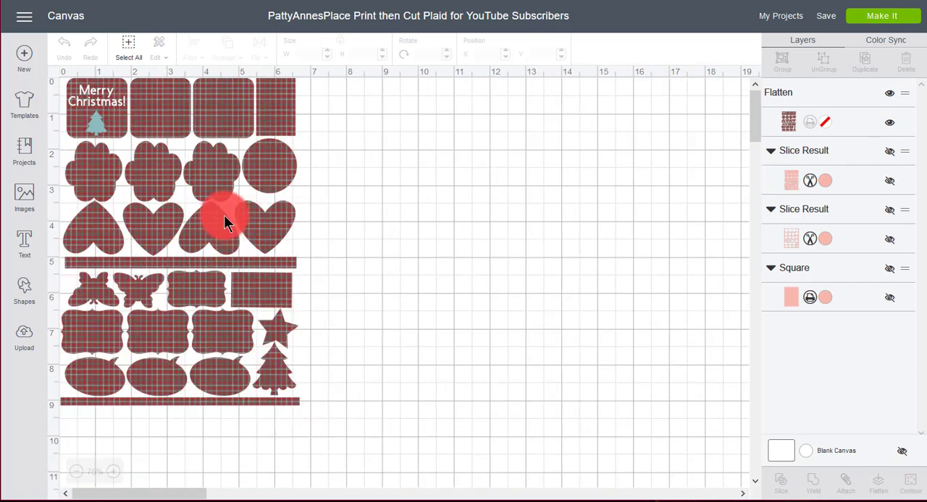
left_click(323, 225)
left_click_drag(323, 226, 406, 221)
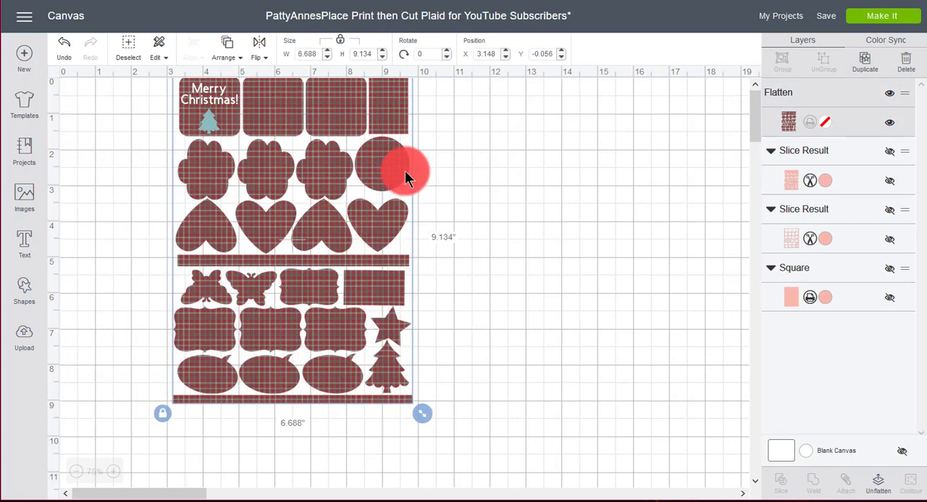
left_click_drag(270, 169, 305, 156)
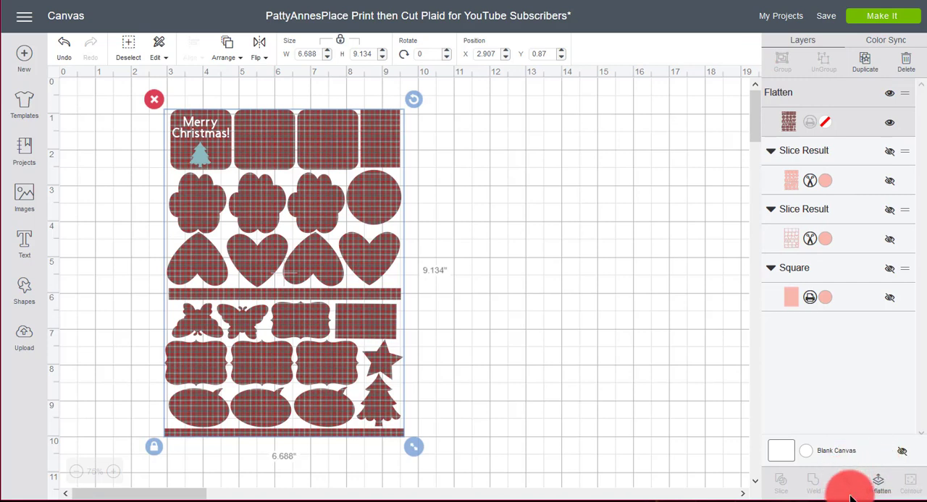
Unflatten the plaid sheet and move the "Merry Christmas!" text off it to about X 11.1, Y 1.3
left_click(878, 484)
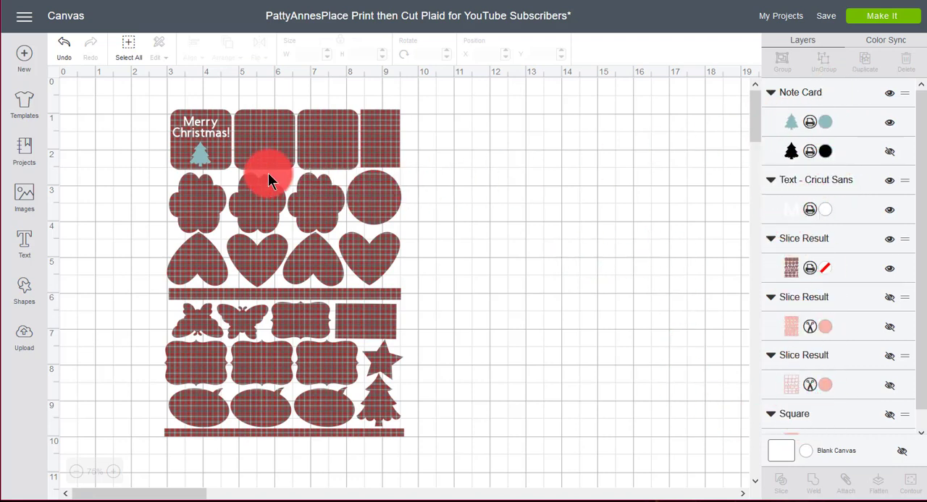
left_click(206, 138)
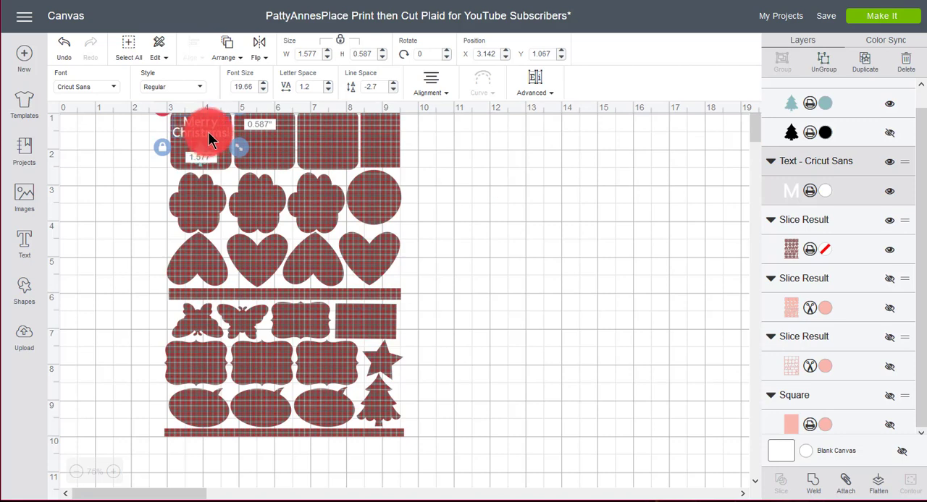
left_click_drag(207, 141, 488, 147)
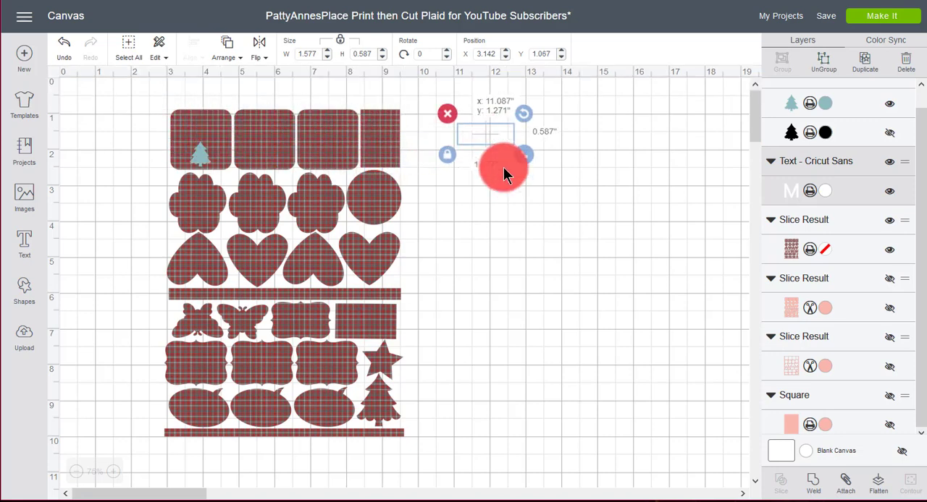
Color the blank canvas gray (#989898) and move the teal tree off the sheet to about X 12.3, Y 3.2
left_click(811, 460)
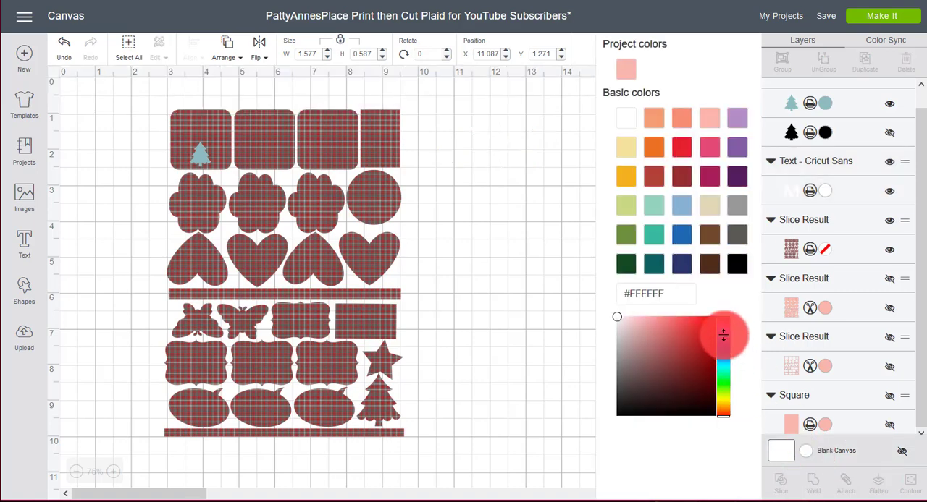
left_click(681, 239)
left_click(682, 205)
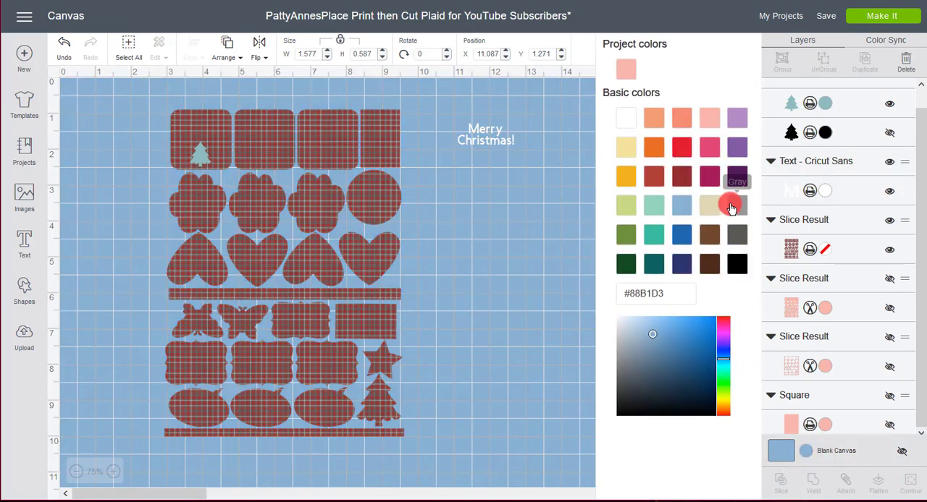
left_click(736, 205)
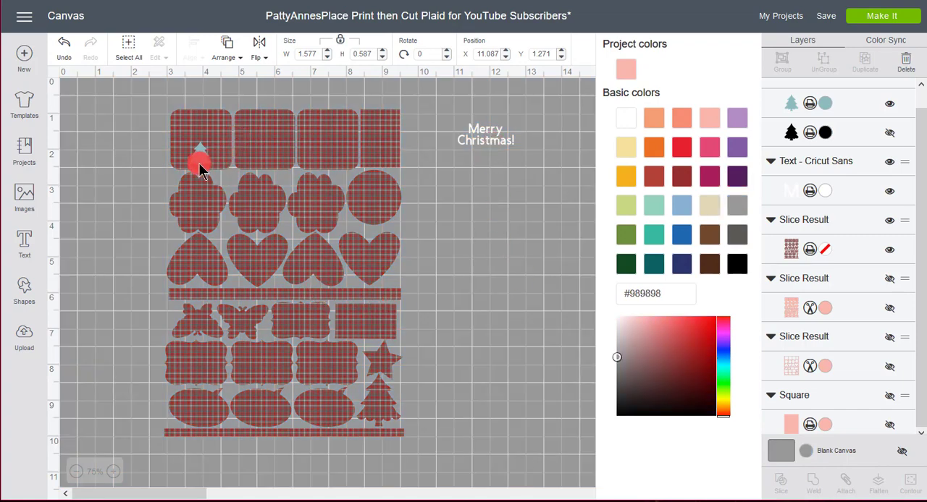
left_click_drag(200, 158, 496, 214)
left_click(612, 244)
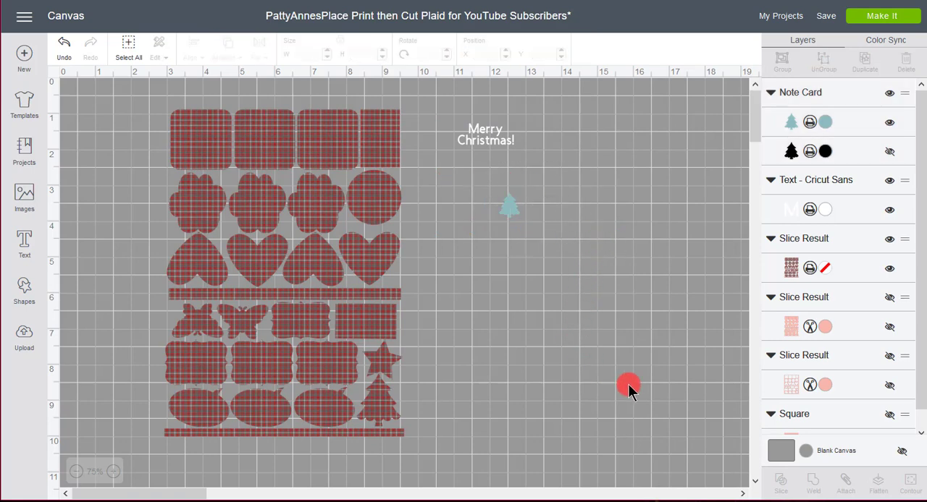
Replace the shape sheet's plaid fill with the free pattern of multicolored squares on white
left_click(353, 150)
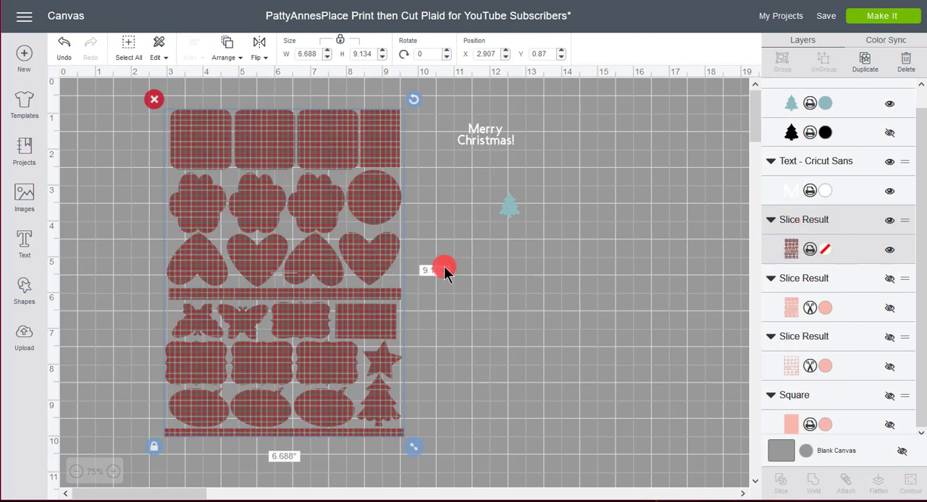
left_click(793, 253)
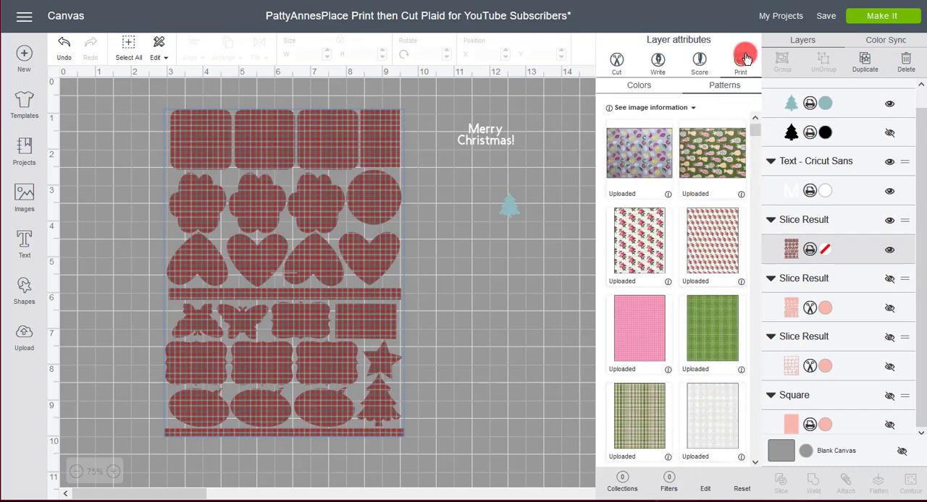
left_click(639, 85)
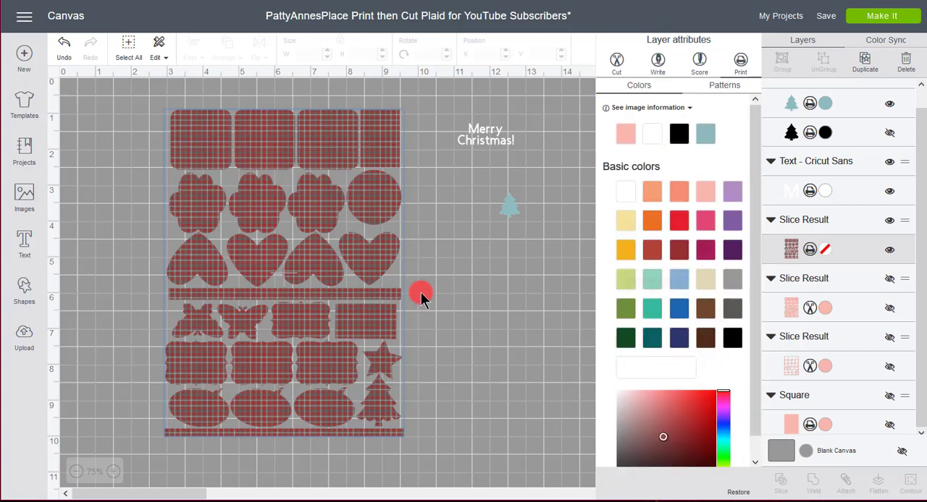
left_click(727, 87)
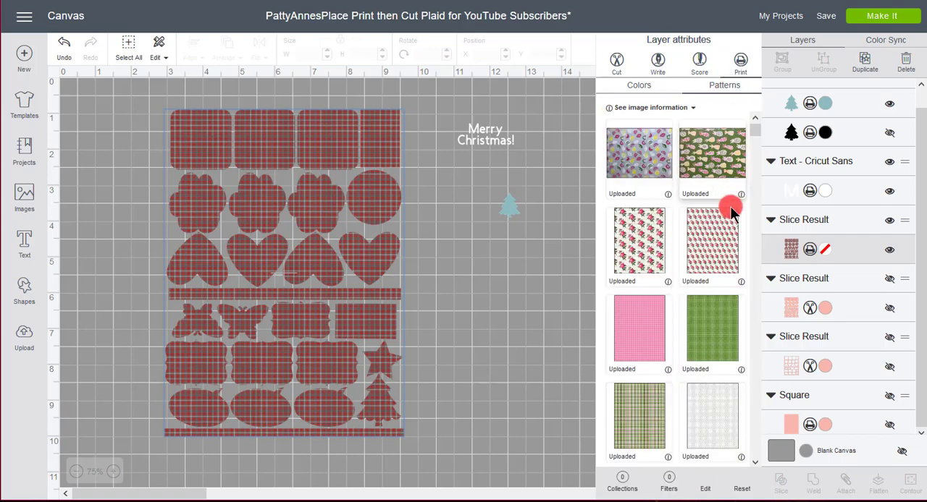
scroll(736, 281, "down", 5)
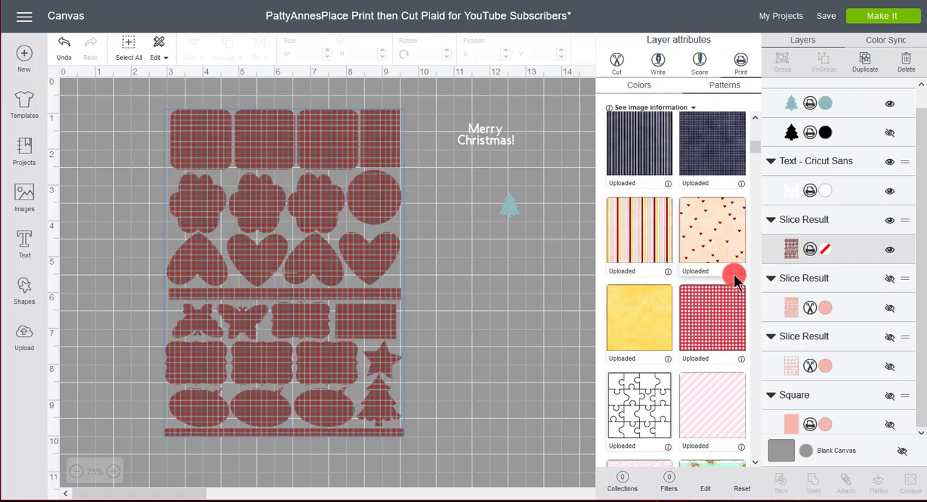
scroll(736, 281, "down", 5)
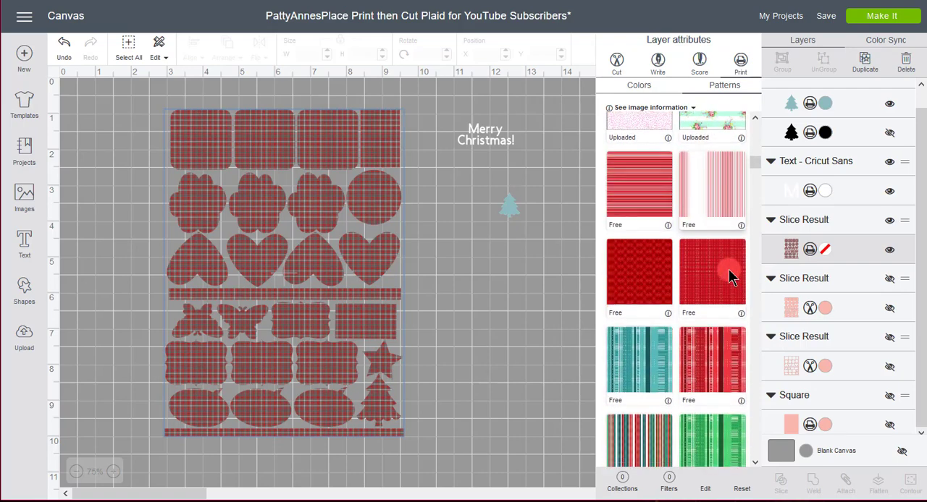
scroll(731, 276, "down", 6)
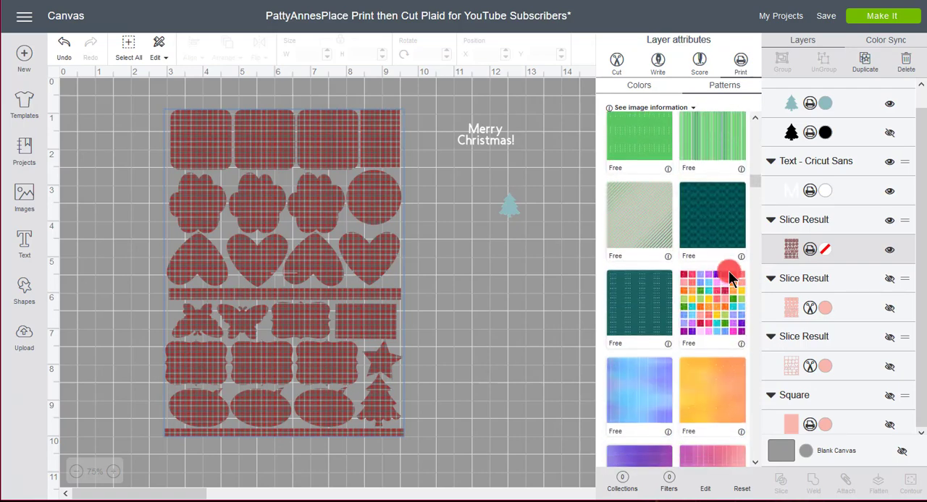
scroll(732, 277, "down", 4)
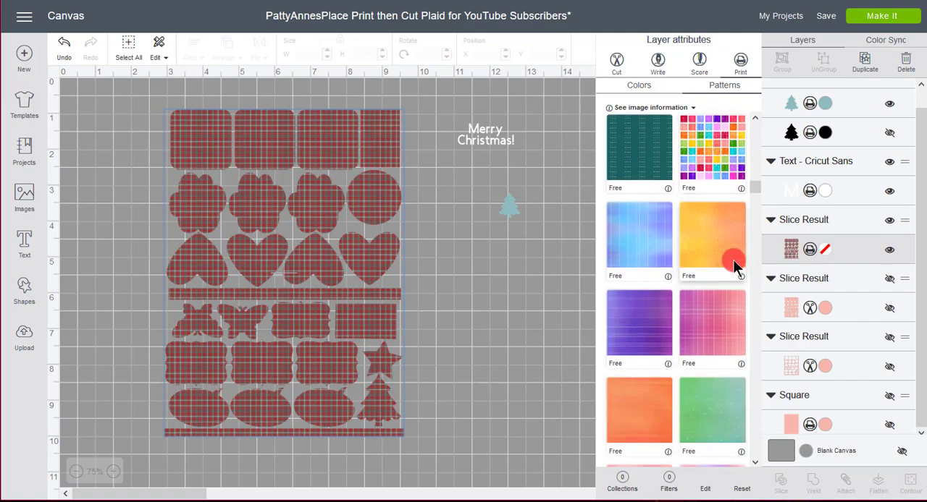
left_click(713, 156)
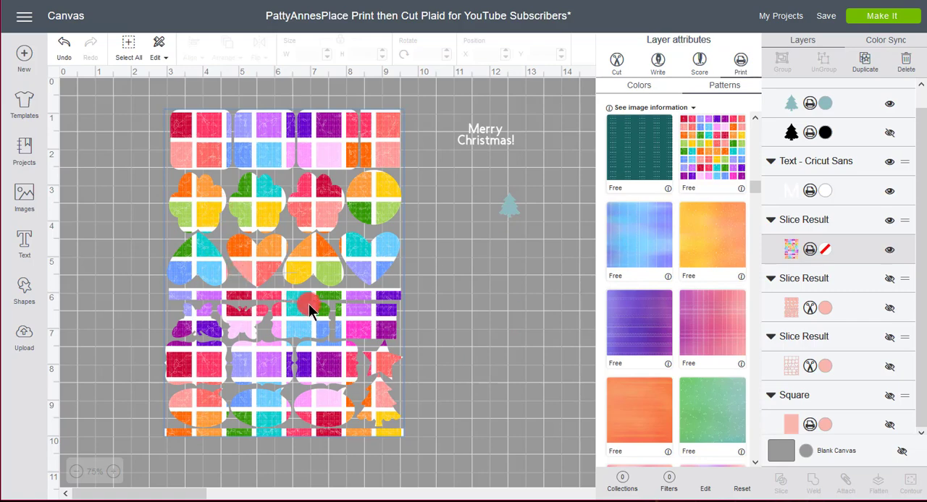
Edit the sheet's pattern, trying larger scales and settling on a scale of 10
left_click(706, 491)
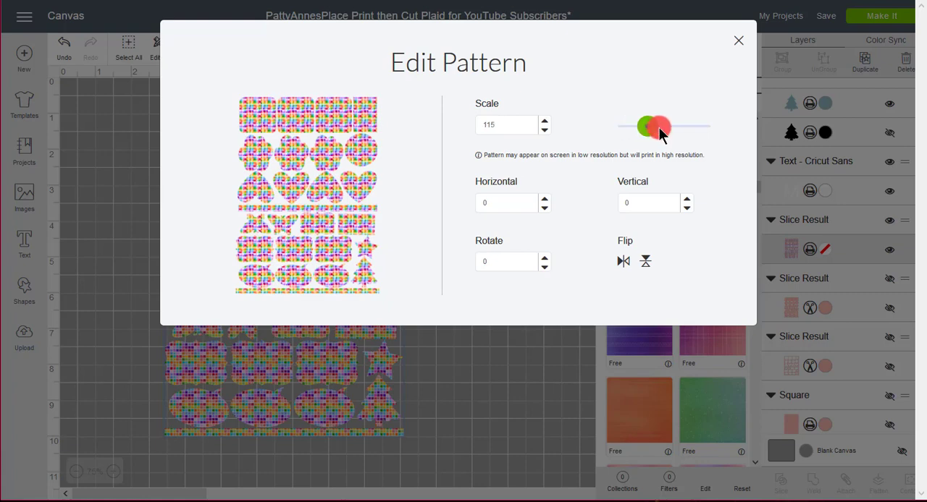
left_click_drag(659, 128, 692, 128)
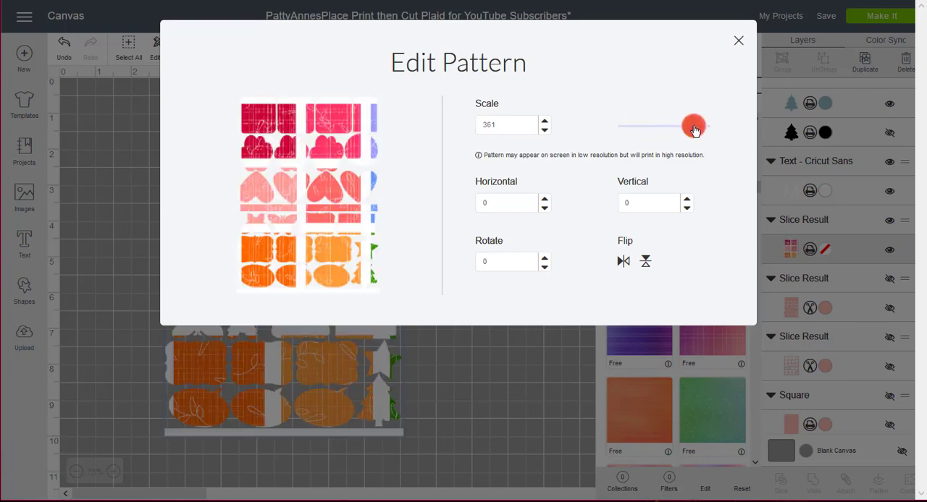
left_click_drag(694, 128, 654, 126)
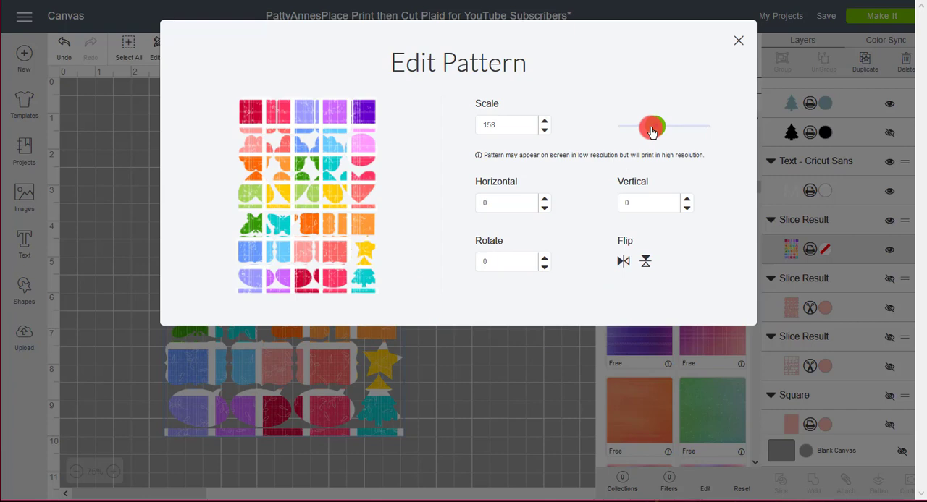
left_click_drag(651, 128, 627, 141)
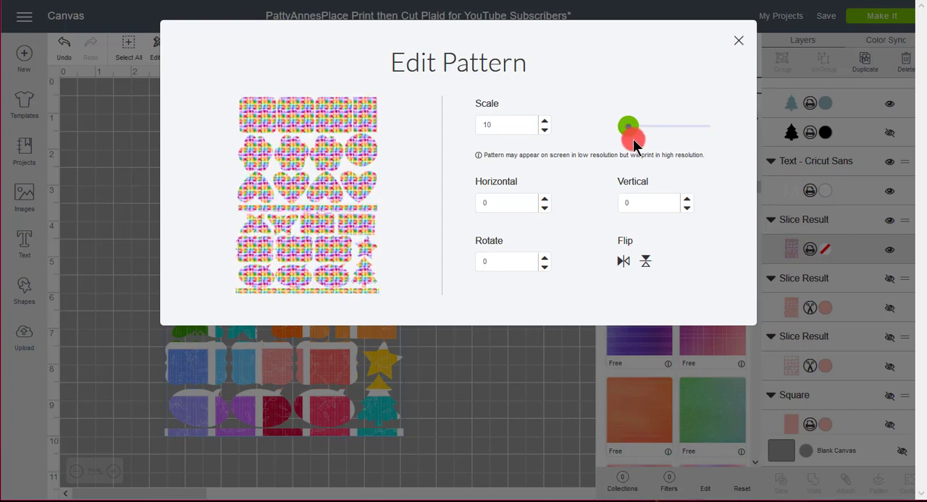
left_click(489, 390)
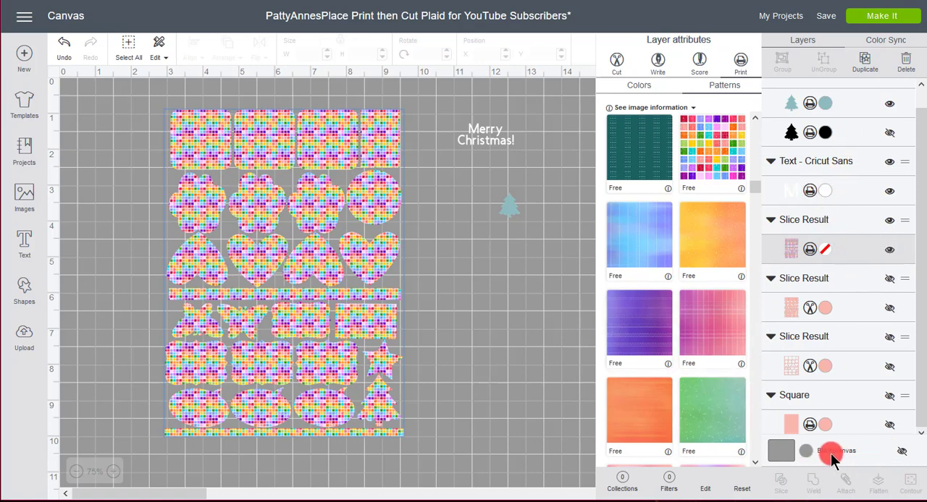
Change the blank canvas color to dark purple (#54205F), comparing it with black
left_click(806, 450)
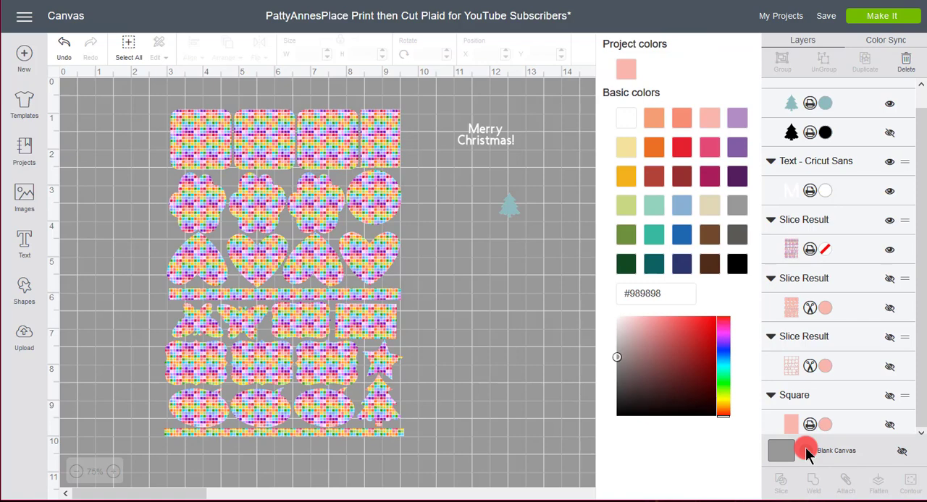
left_click(806, 451)
left_click(805, 450)
left_click(738, 180)
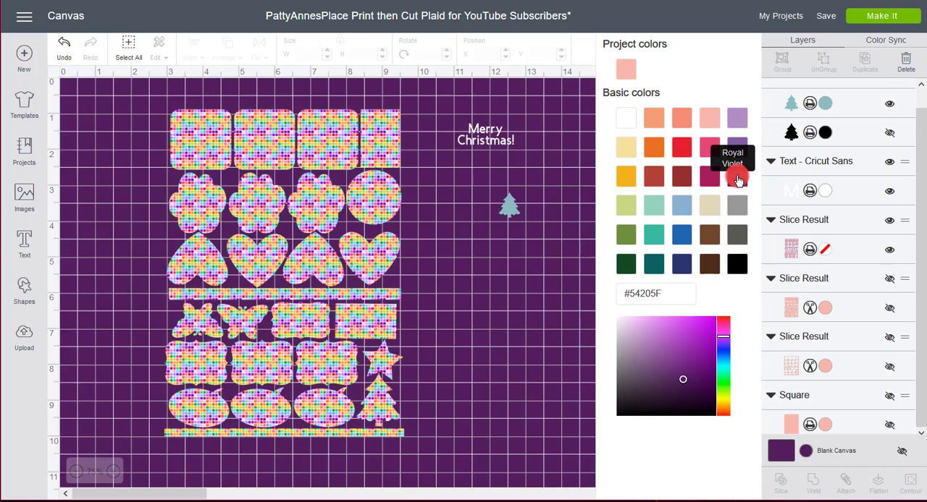
left_click(737, 273)
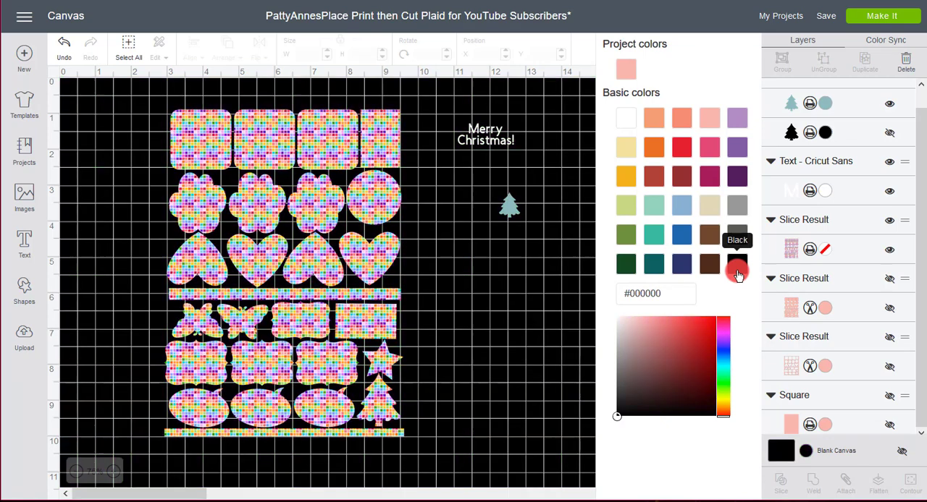
left_click(736, 181)
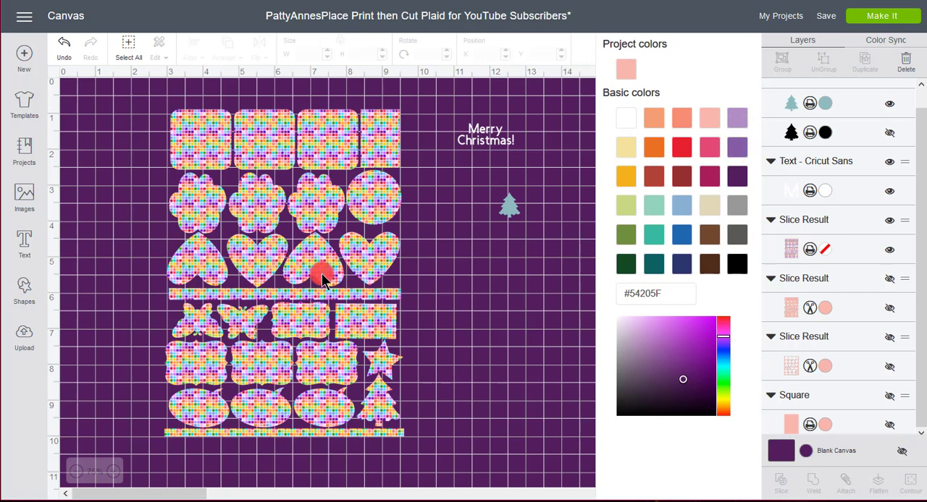
Delete the teal tree and the white "Merry Christmas!" text beside the shape sheet
left_click(512, 210)
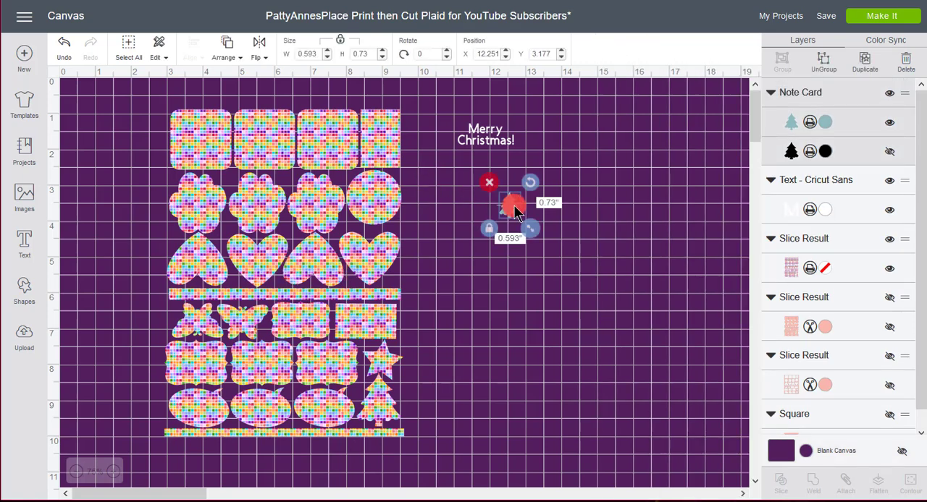
left_click(489, 181)
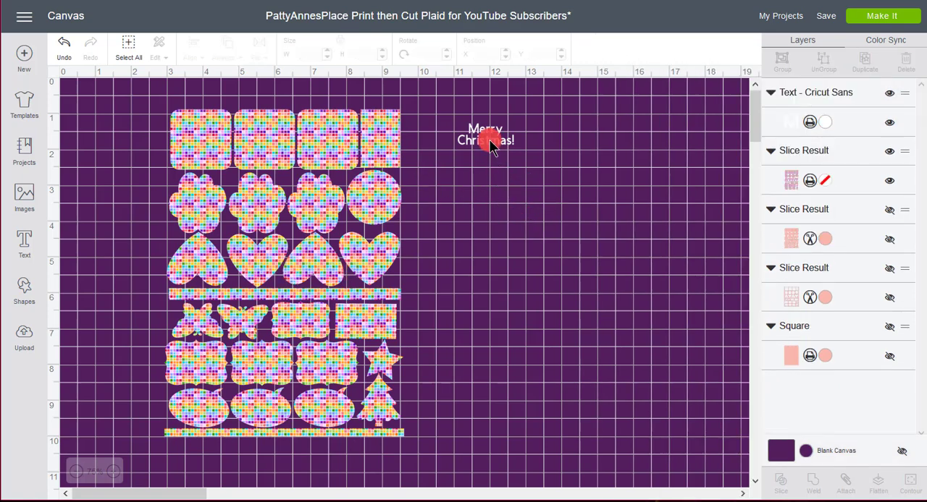
left_click_drag(536, 152, 449, 126)
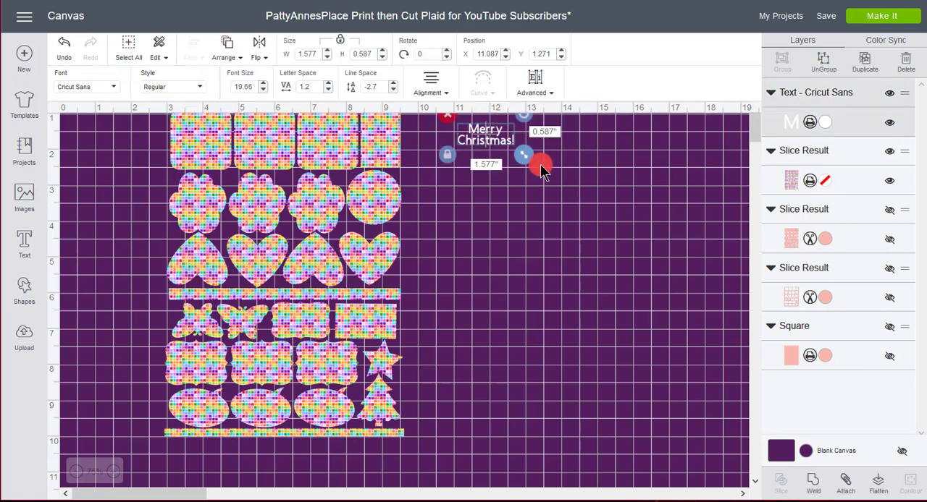
key("Delete")
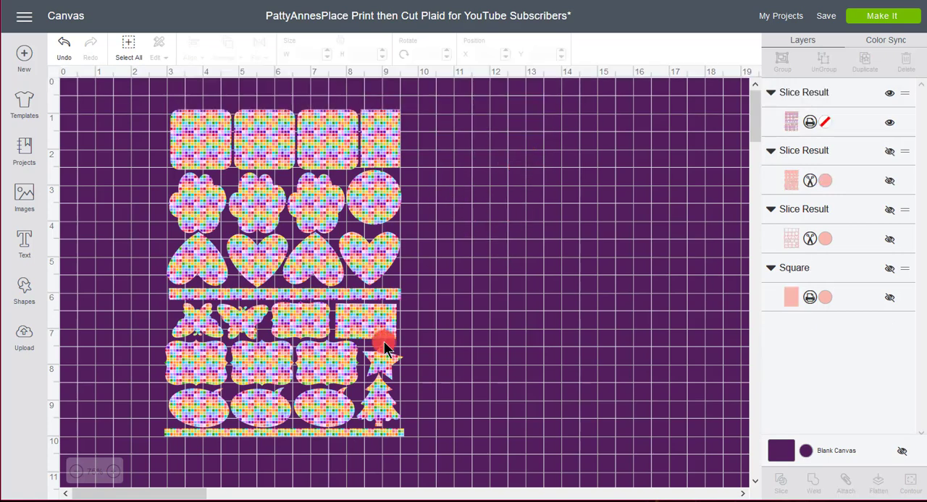
Search the image cartridges for "cricut craft" and open the free Cricut Craft Room Basics set
left_click(114, 472)
left_click(114, 472)
left_click(113, 472)
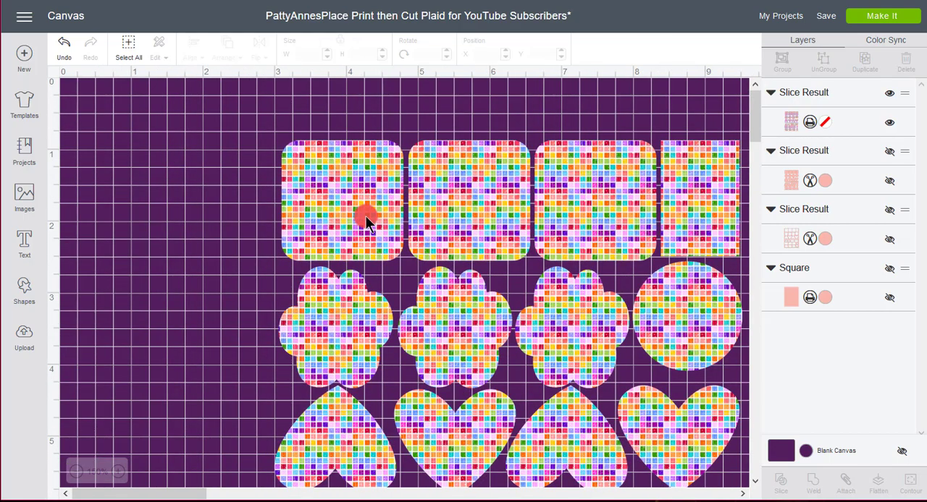
scroll(365, 216, "right", 2)
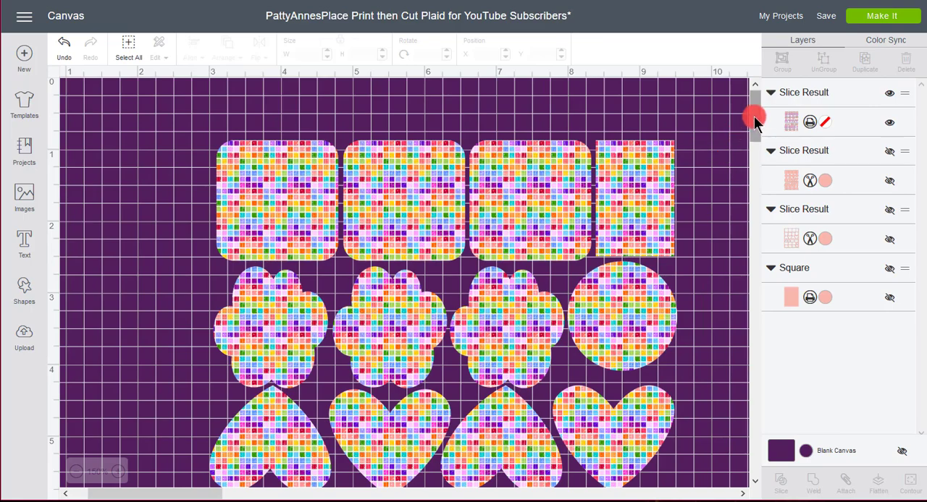
mouse_move(751, 113)
left_mouse_down()
mouse_move(746, 176)
mouse_move(759, 114)
left_mouse_up()
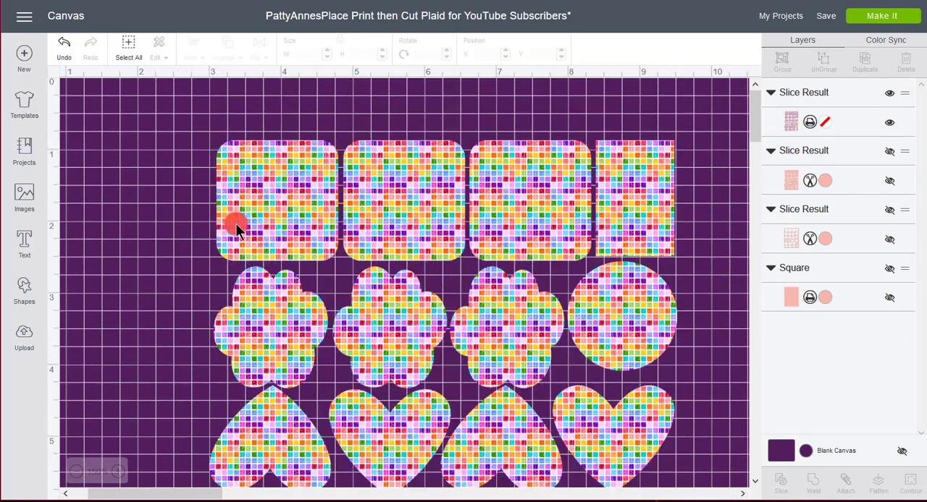
left_click(24, 195)
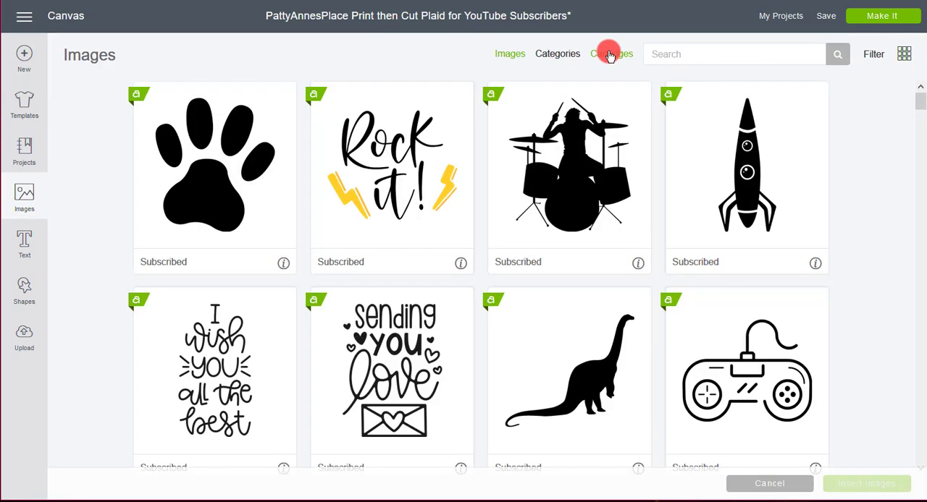
left_click(608, 53)
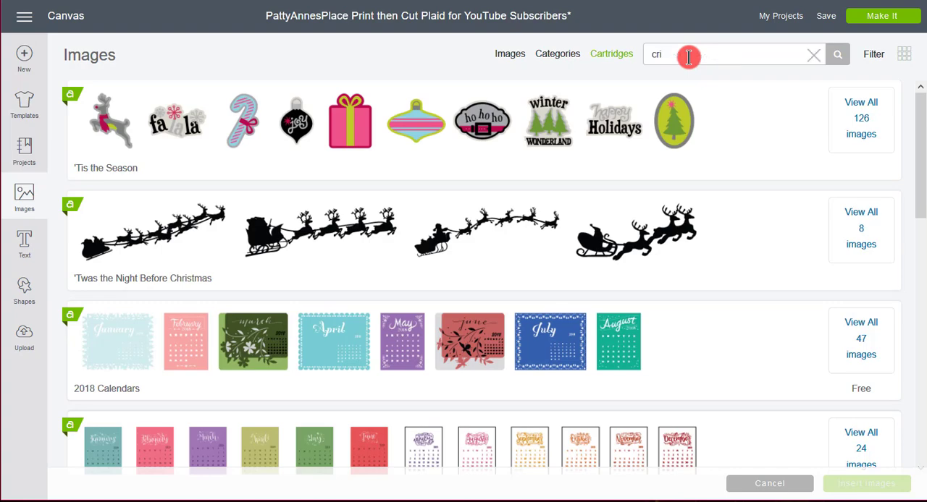
left_click(689, 57)
type("cric")
type("ut craft")
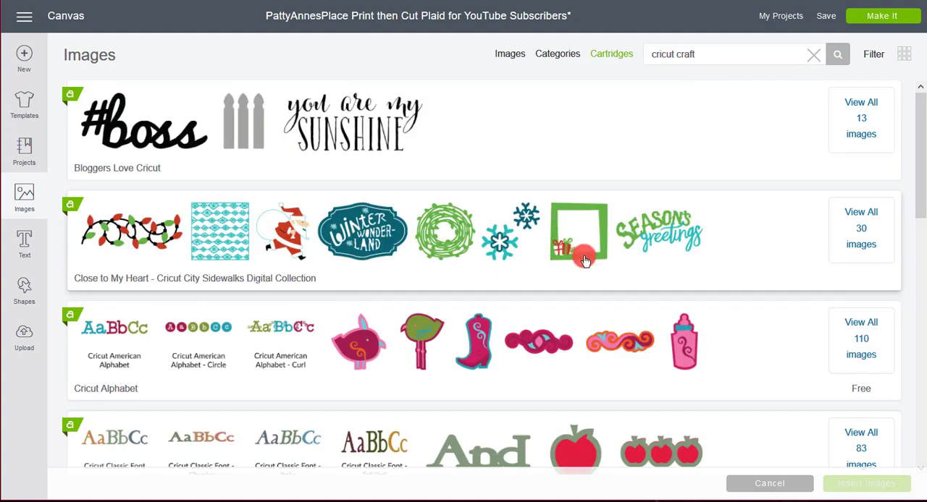
scroll(585, 261, "down", 7)
scroll(472, 203, "up", 3)
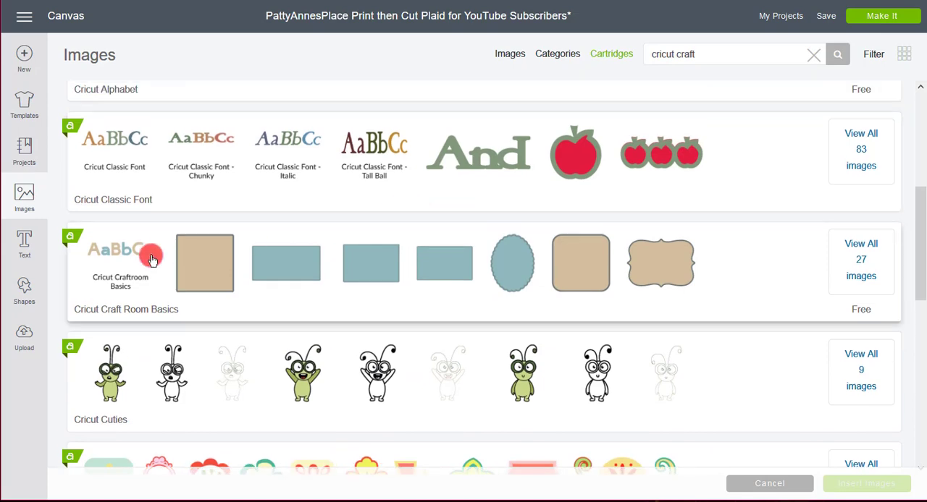
left_click(139, 282)
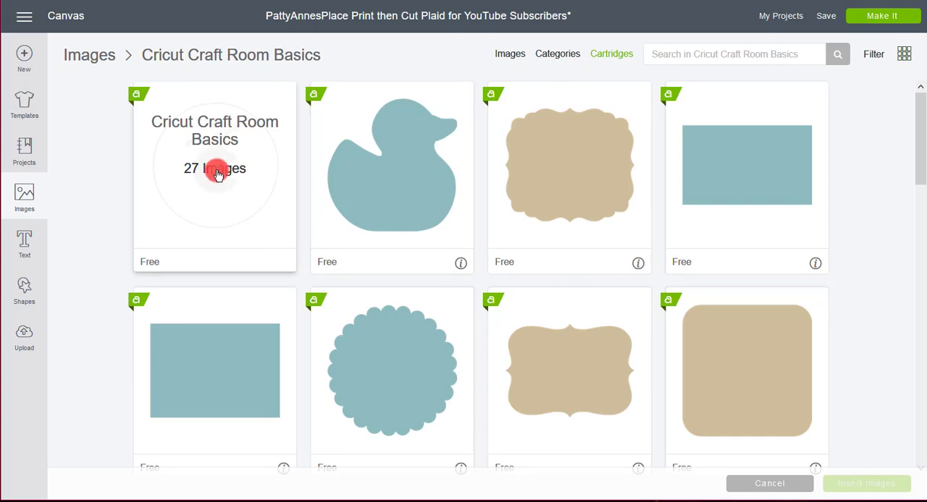
Insert the beige rounded square and the beige bracket-edged label from Cricut Craft Room Basics onto the canvas
scroll(749, 179, "down", 2)
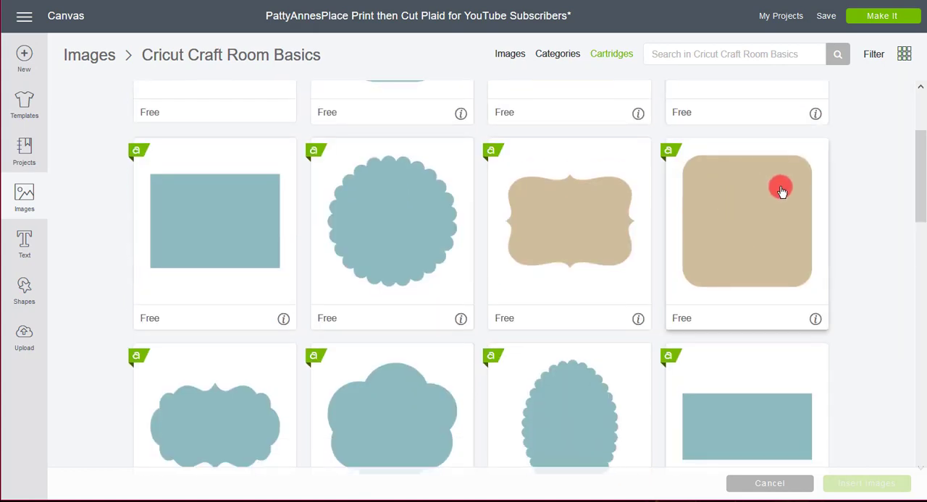
left_click(739, 248)
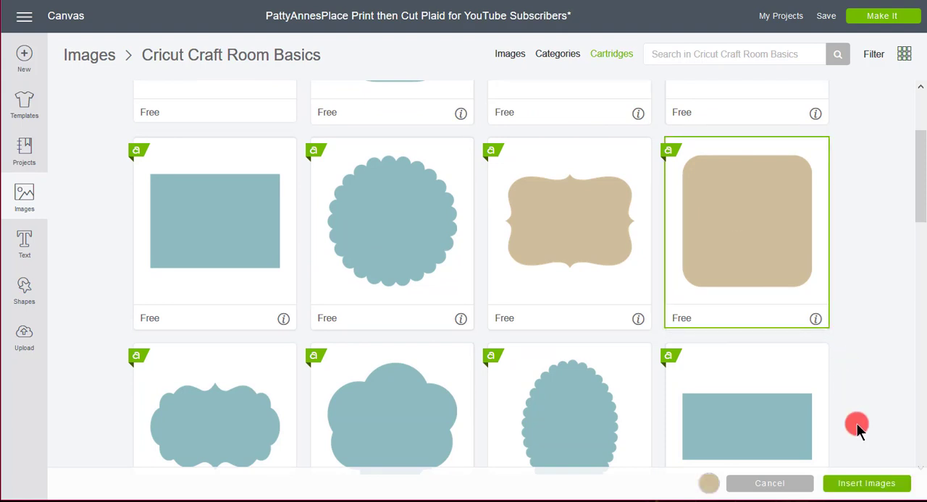
left_click(647, 324)
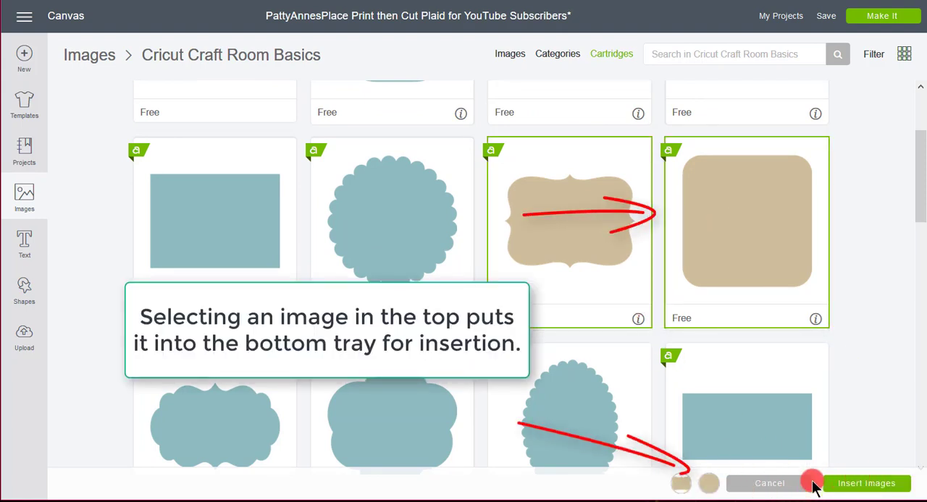
left_click(864, 484)
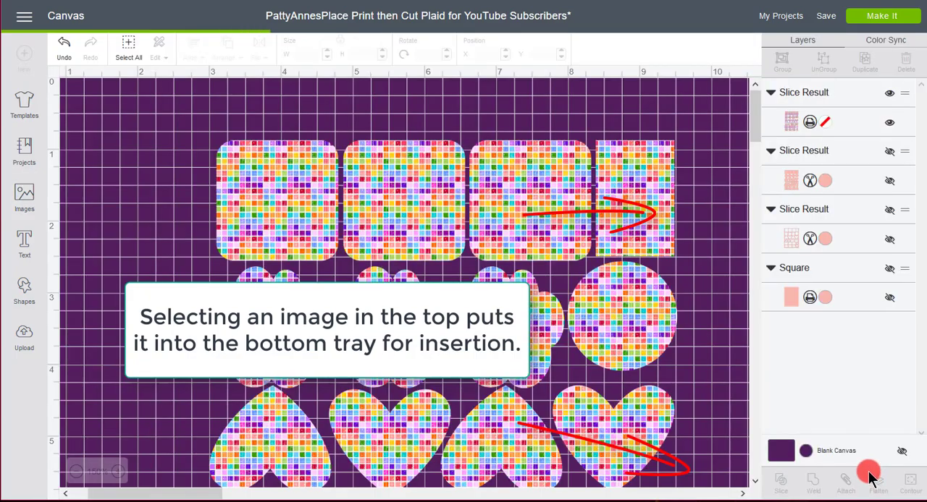
Move the bracket-edged label off the patterned shapes to the empty canvas on their right
left_click_drag(471, 327, 792, 329)
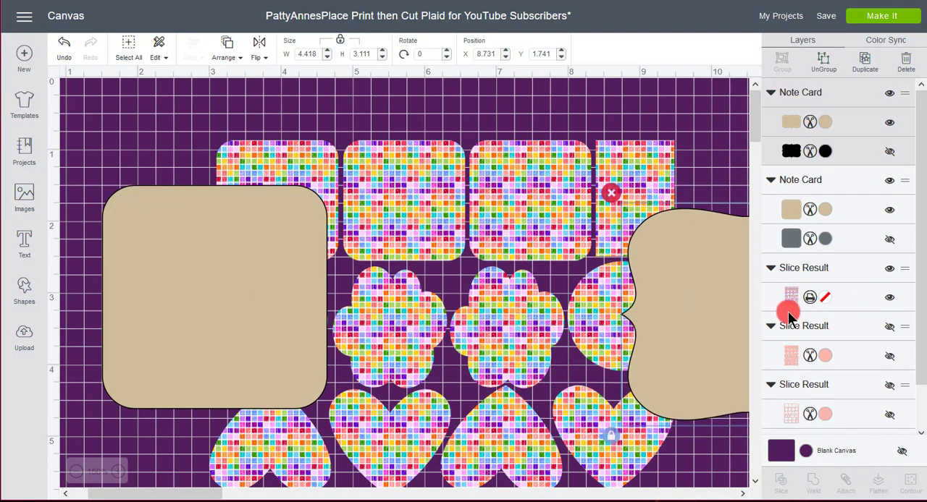
left_click_drag(729, 331, 786, 365)
left_click_drag(713, 310, 741, 349)
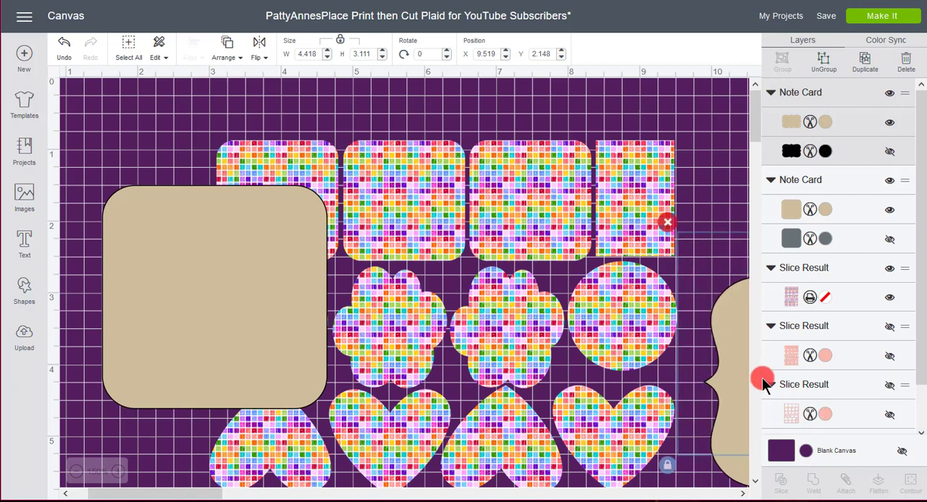
Resize the beige rounded square to about 1.35 by 1.3 inches and center it on the first patterned rounded square
left_click(260, 287)
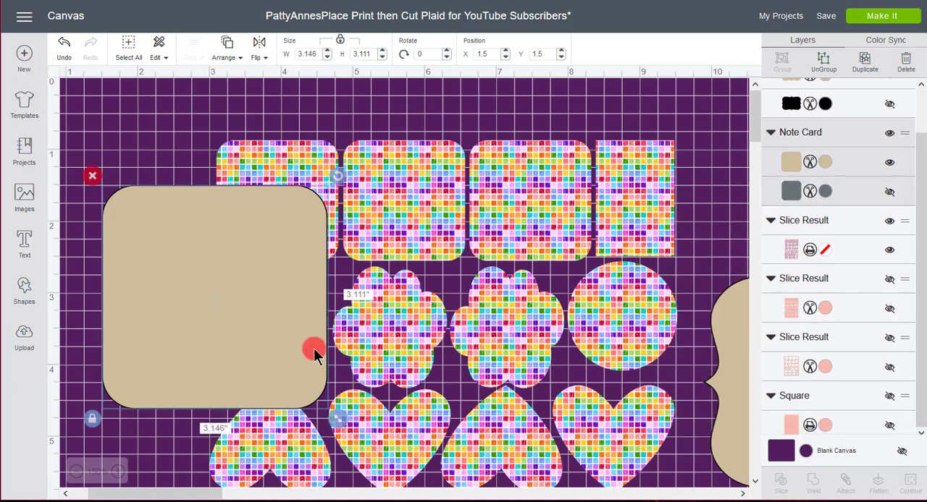
left_click_drag(339, 414, 206, 288)
left_click_drag(172, 246, 271, 216)
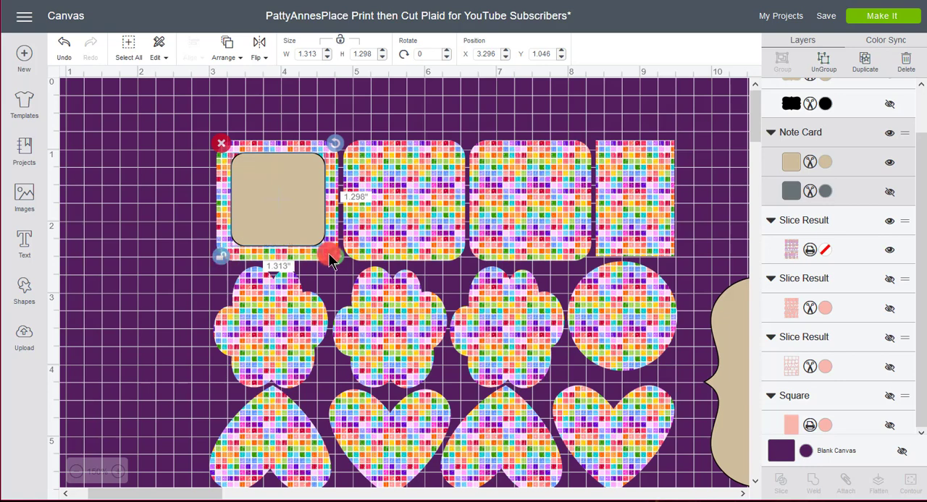
left_click_drag(333, 263, 332, 253)
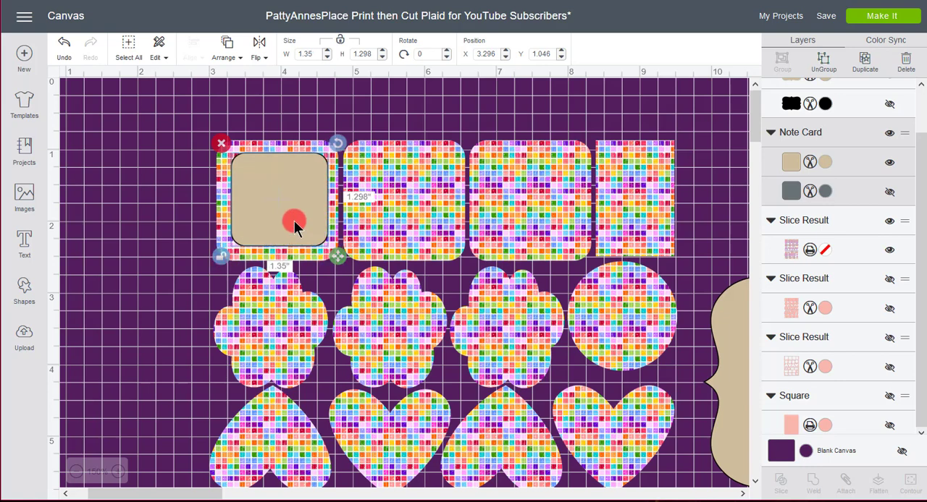
mouse_move(296, 224)
left_mouse_down()
mouse_move(289, 227)
mouse_move(293, 211)
left_mouse_up()
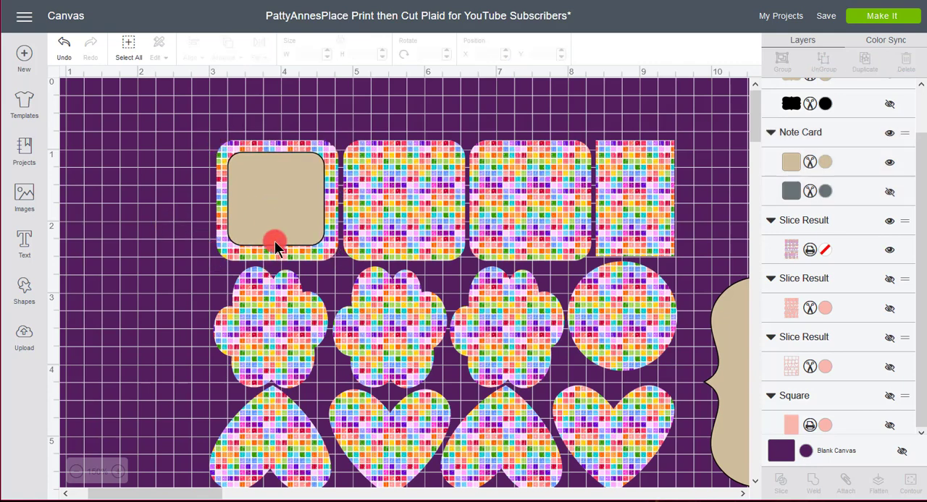
left_click(161, 223)
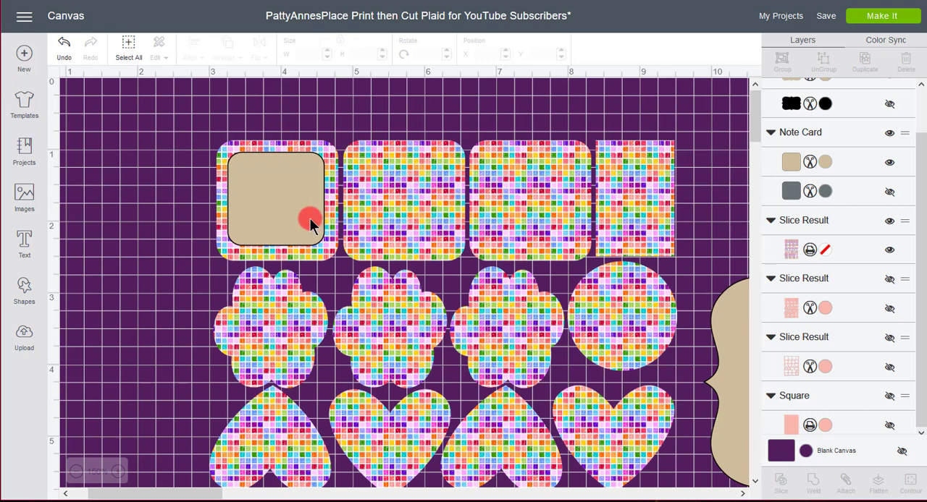
Duplicate the small beige rounded square twice and place the copies on the second and third patterned squares
left_click(270, 221)
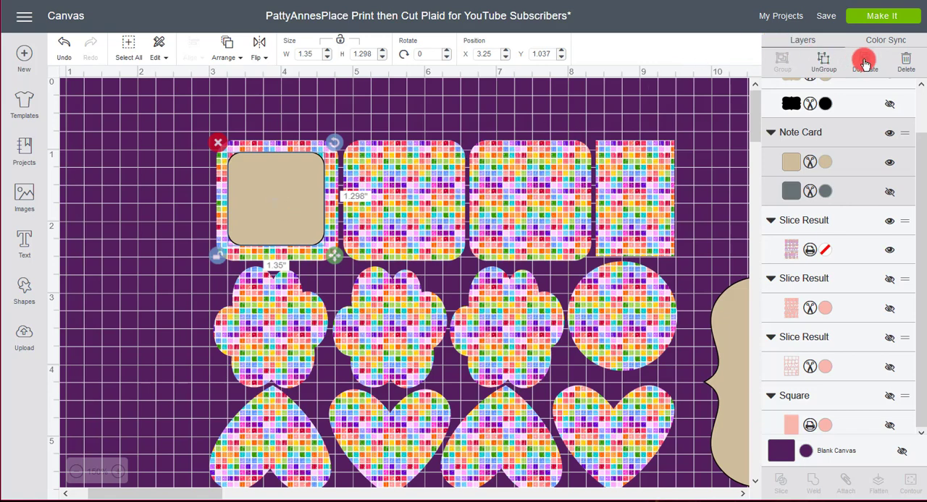
left_click(862, 65)
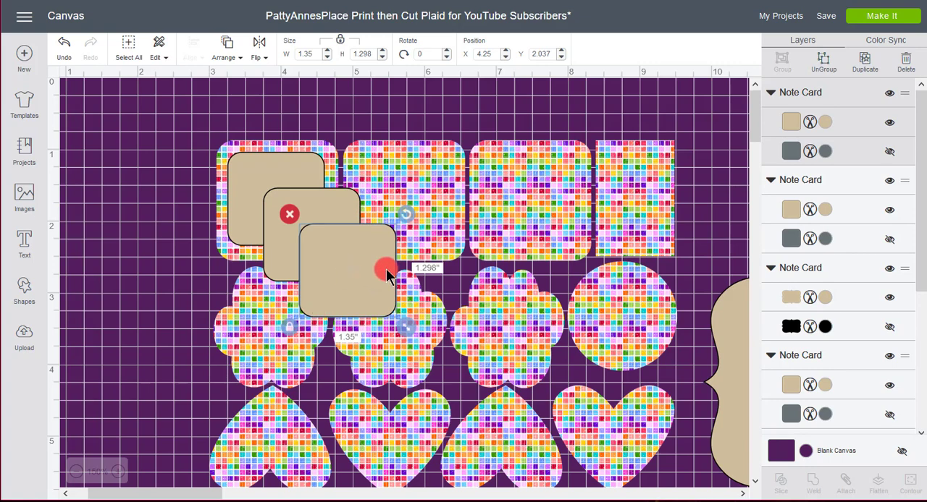
left_click_drag(387, 265, 534, 206)
left_click_drag(308, 248, 403, 217)
left_click(303, 221)
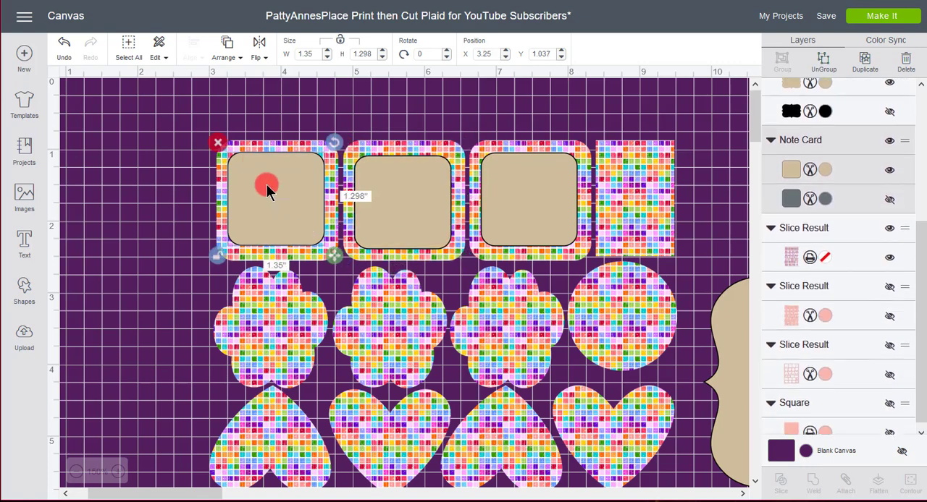
key("ctrl+a")
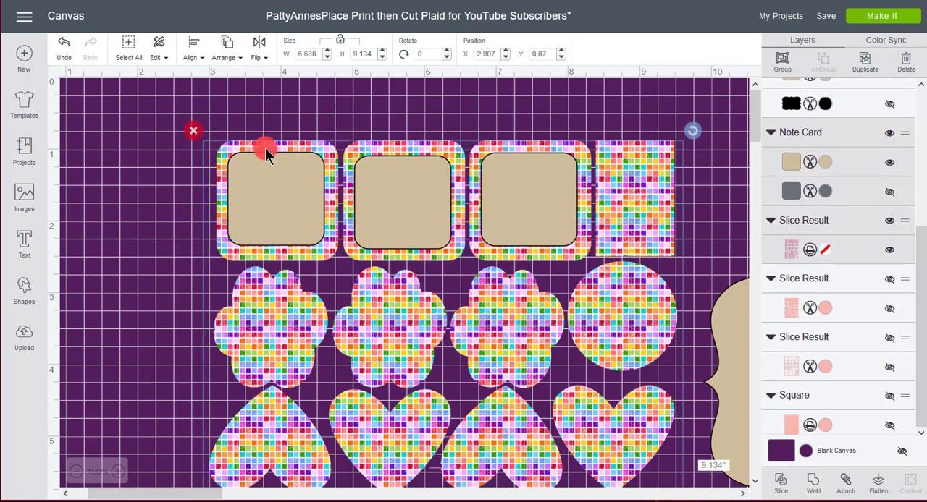
left_click(155, 228)
Color the first beige rounded square white (#FFFFFF) and nudge it to the center of its patterned square
left_click(264, 206)
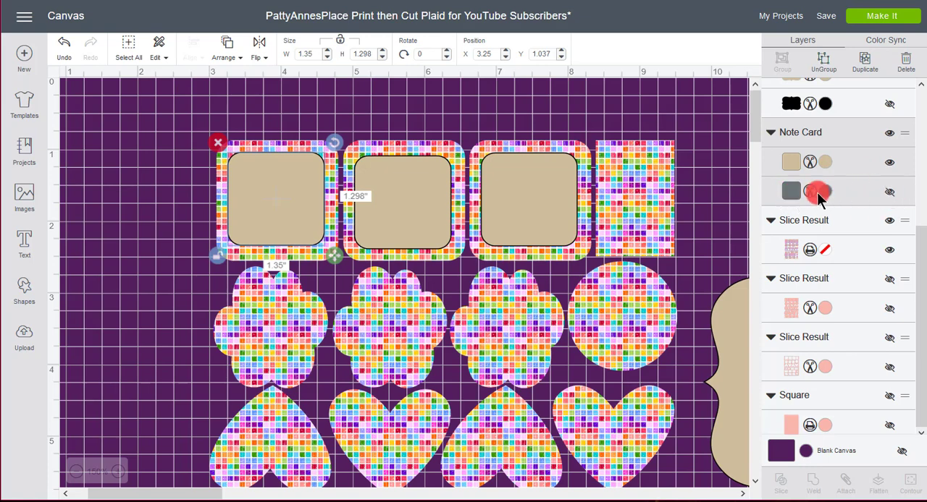
left_click(825, 160)
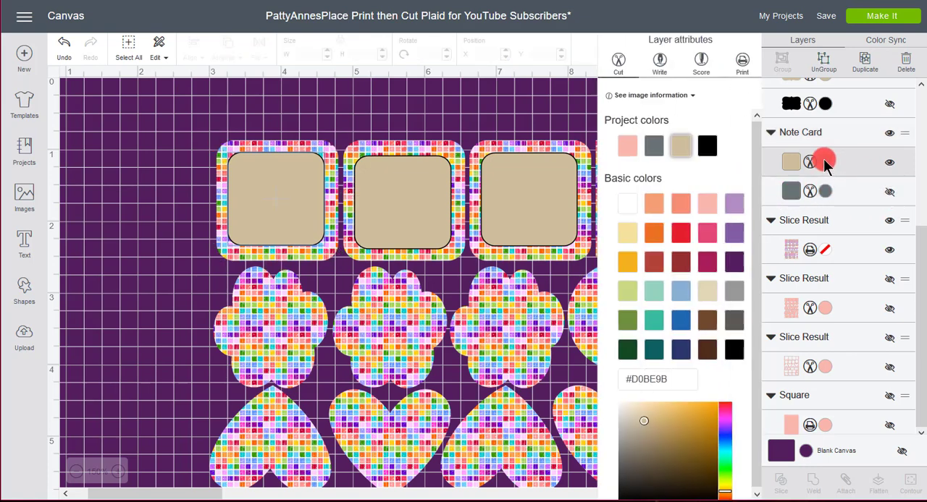
left_click(632, 207)
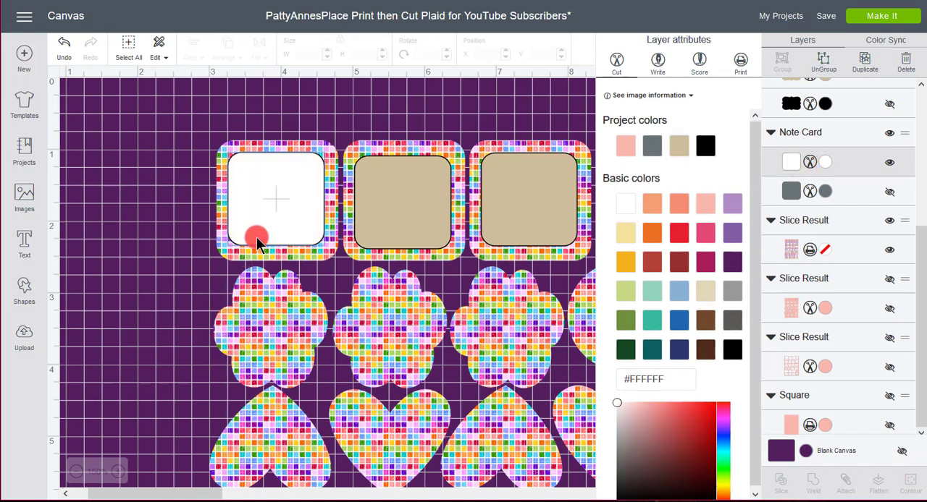
left_click_drag(270, 216, 273, 220)
left_click(161, 207)
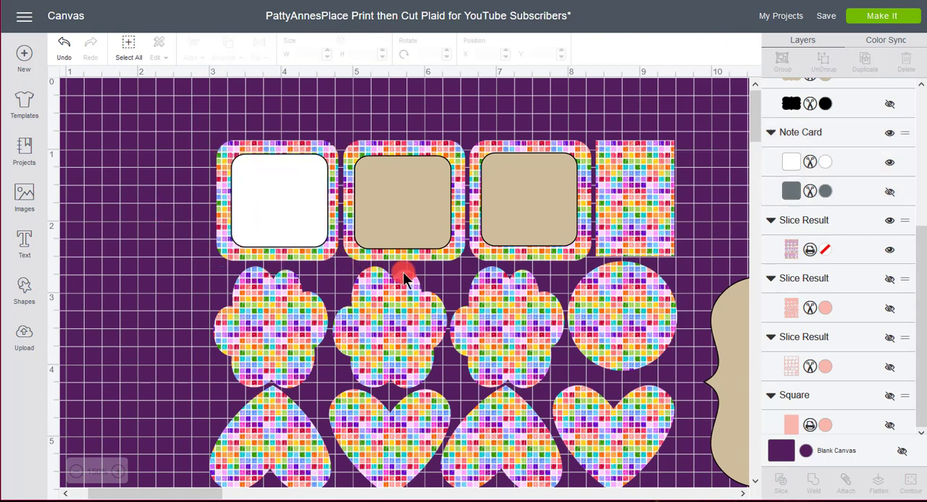
Color the second beige rounded square lilac (#B08FC2) and nudge it to the center of its patterned square
left_click(416, 219)
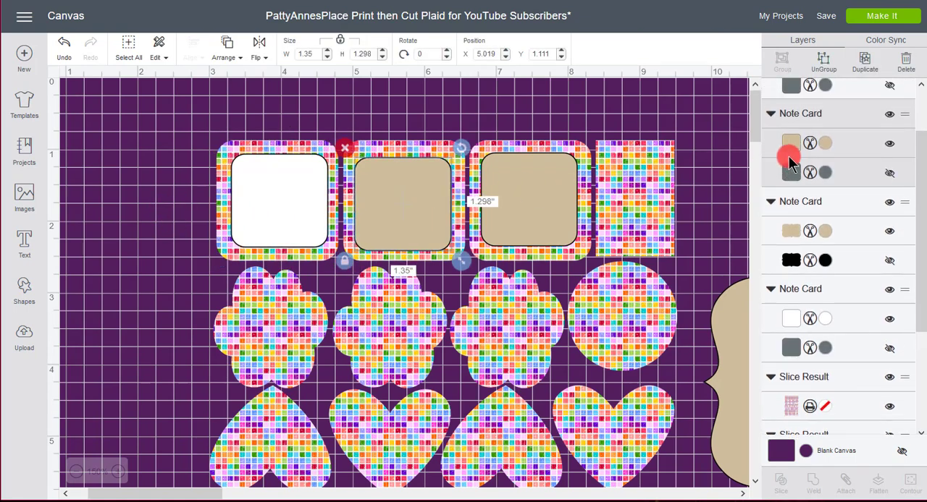
left_click(826, 143)
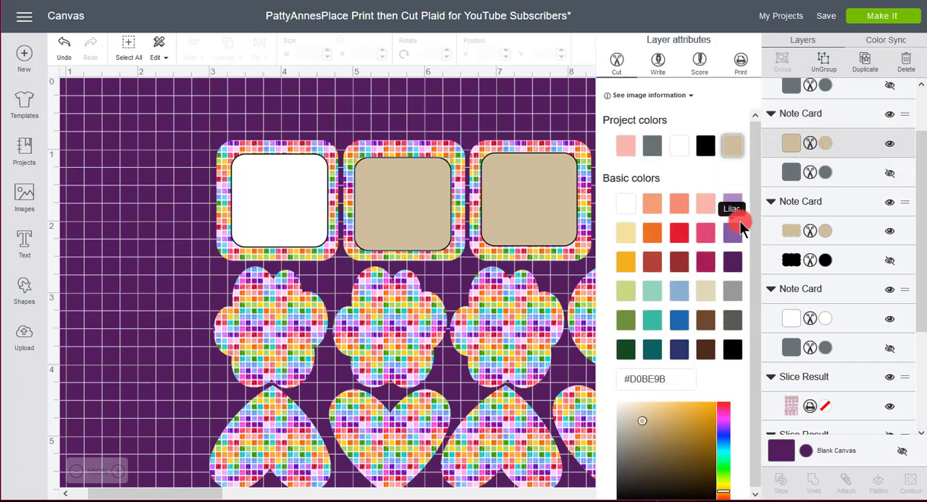
left_click(732, 232)
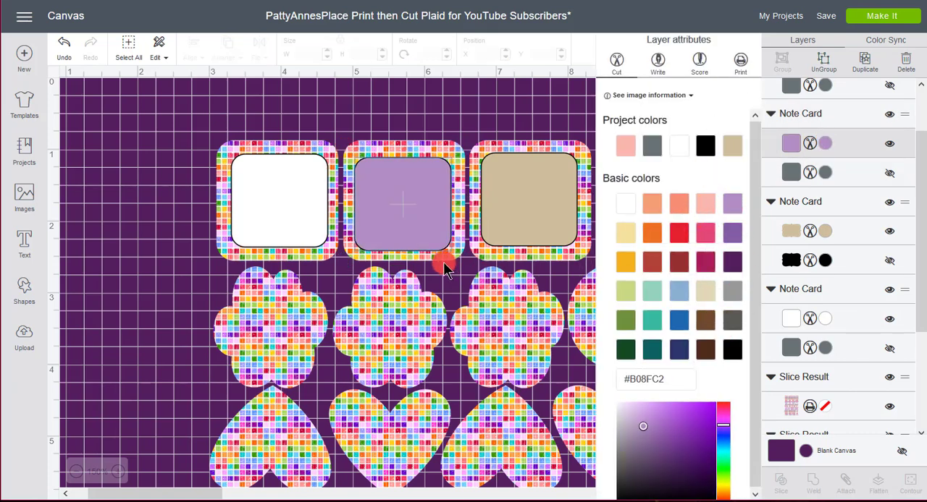
left_click(412, 231)
Color the third beige rounded square light blue (#8CDFEE)
left_click(515, 207)
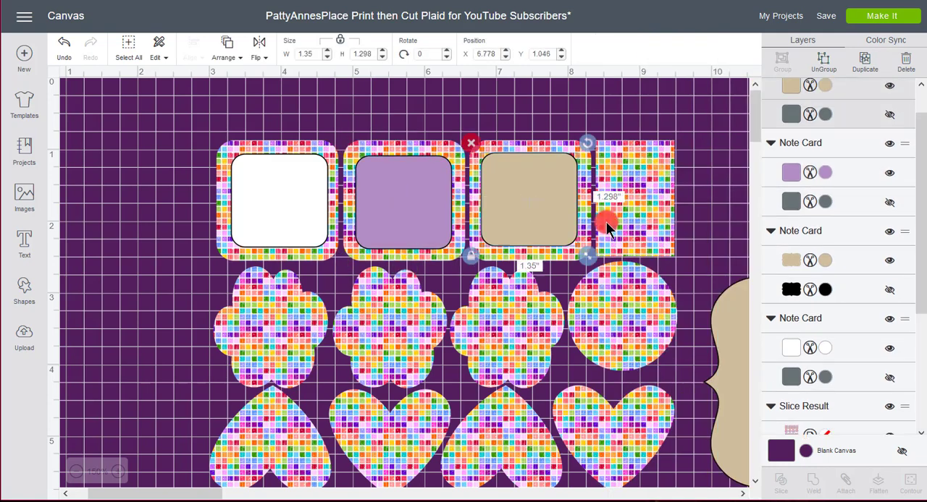
left_click(785, 213)
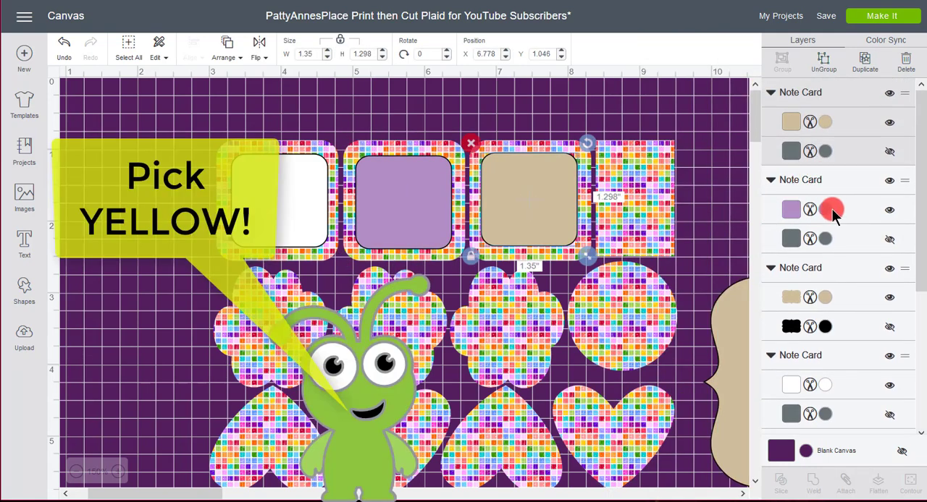
left_click(831, 148)
left_click(826, 121)
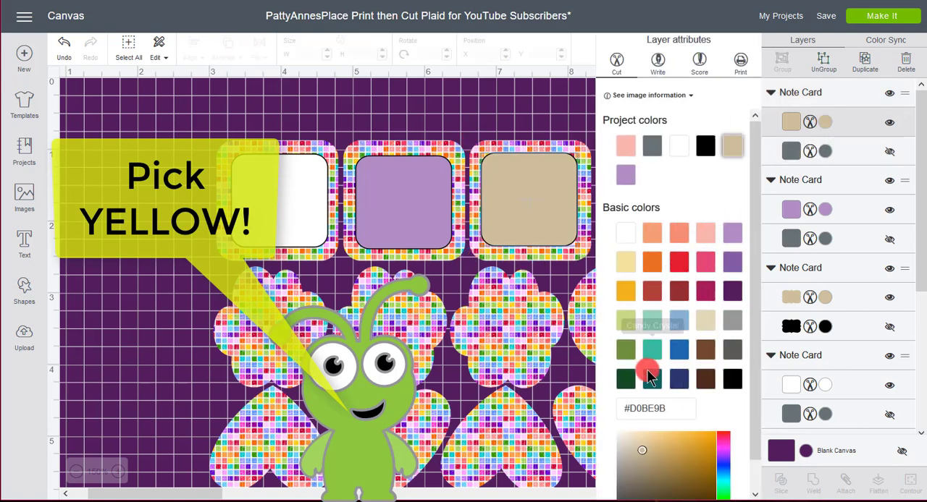
scroll(748, 336, "down", 1)
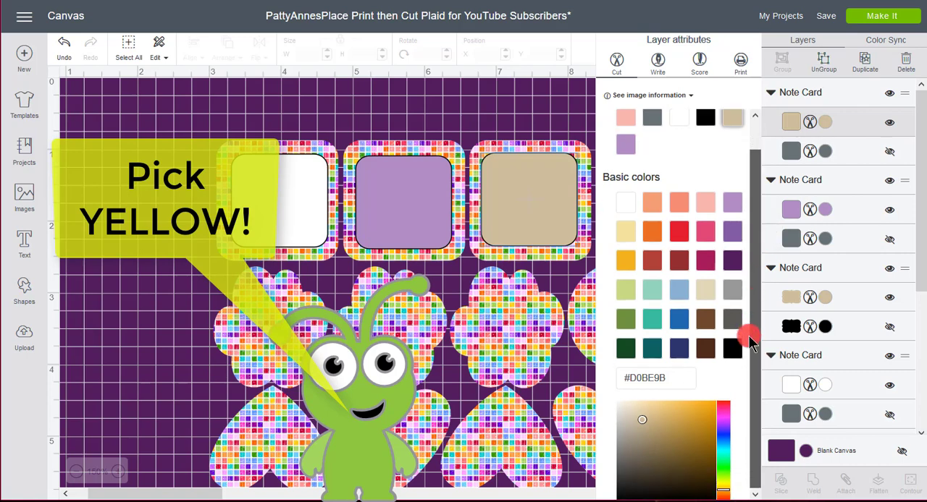
left_click(722, 434)
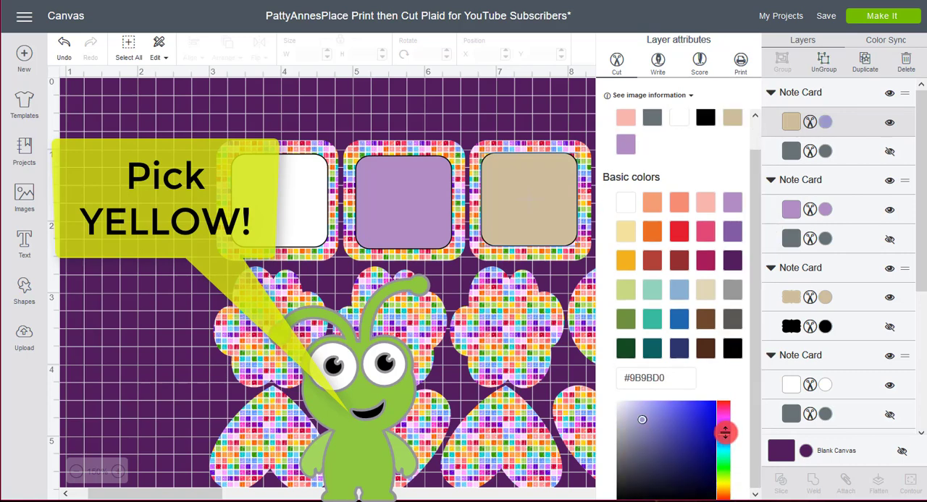
left_click(669, 410)
left_click(657, 407)
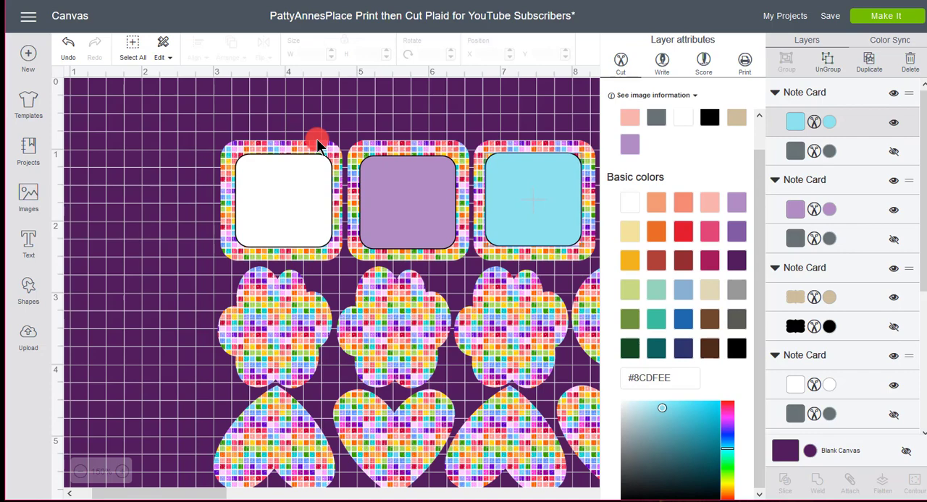
Unhide the lilac note card's gray backing layer, then ungroup the card and move the lilac square onto the first white square
left_click(420, 188)
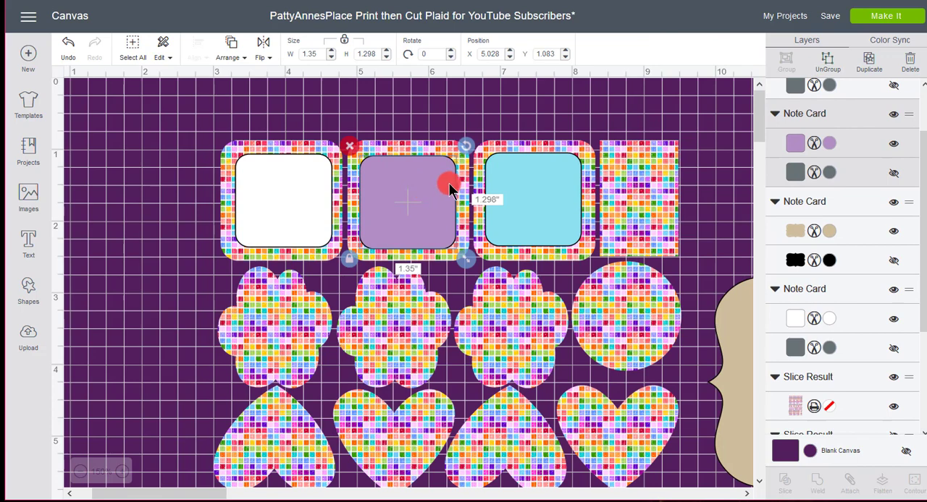
left_click(895, 174)
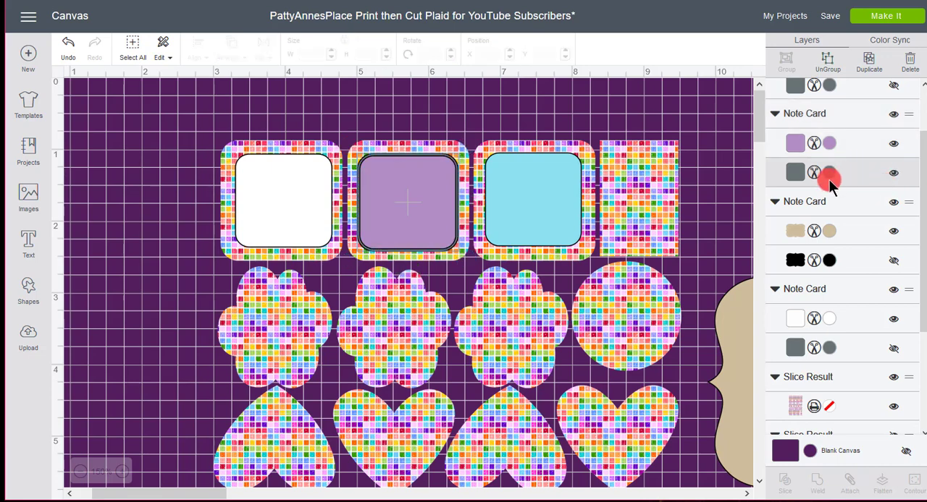
left_click(831, 62)
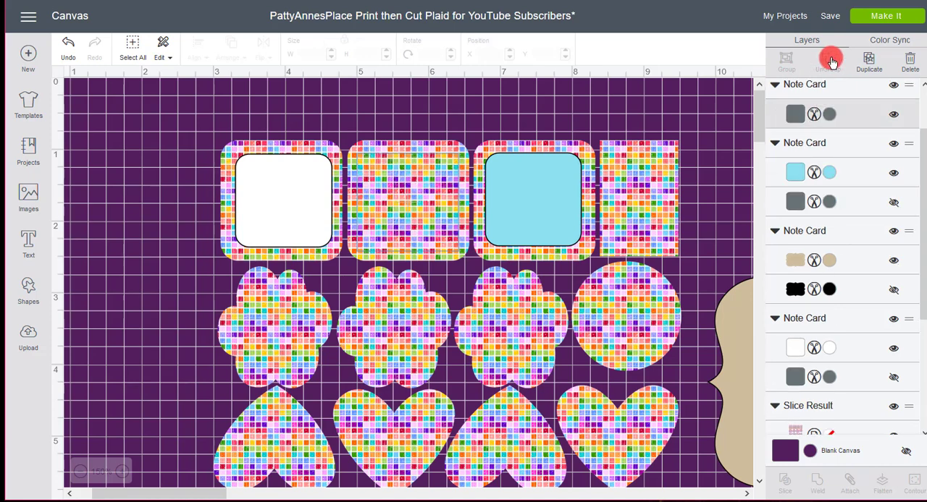
left_click(428, 224)
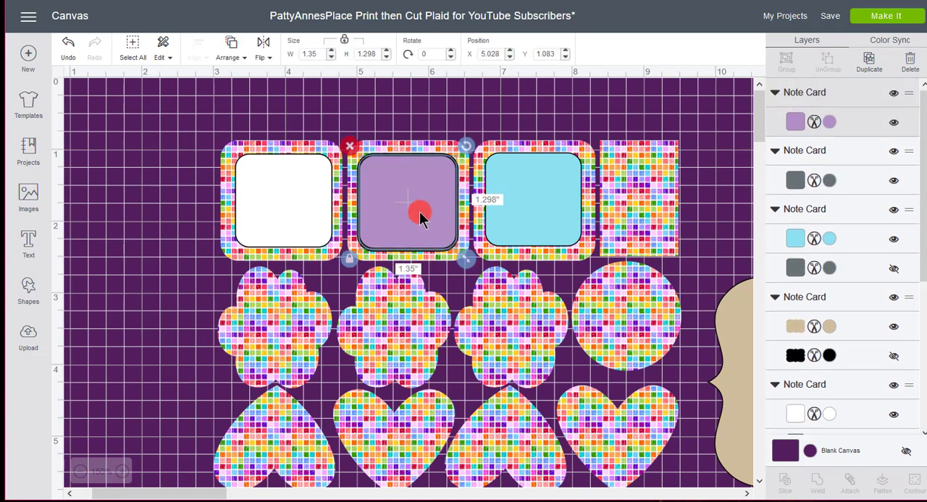
left_click_drag(420, 211, 293, 208)
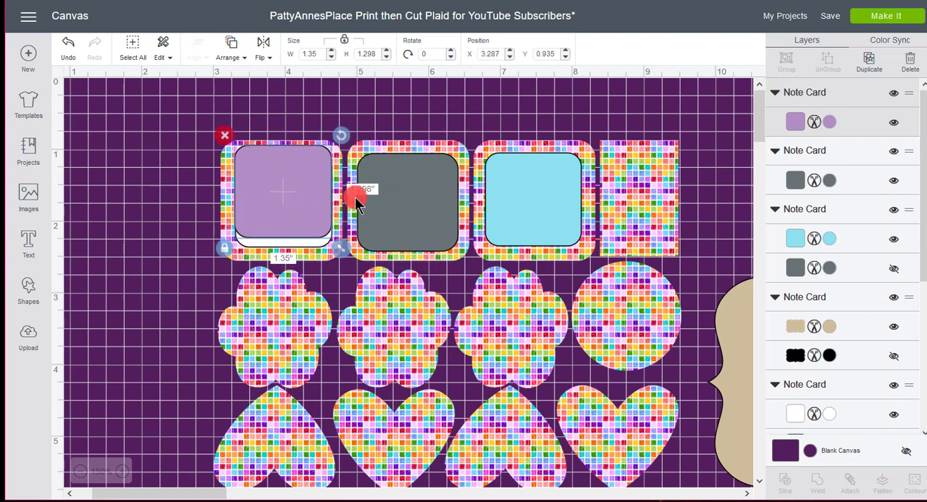
Enlarge the gray rounded square to about 1.55 by 1.49 inches, centered on the second patterned square, and color it dark purple (#54205F)
left_click(420, 194)
left_click_drag(467, 265, 477, 267)
left_click_drag(433, 238, 426, 227)
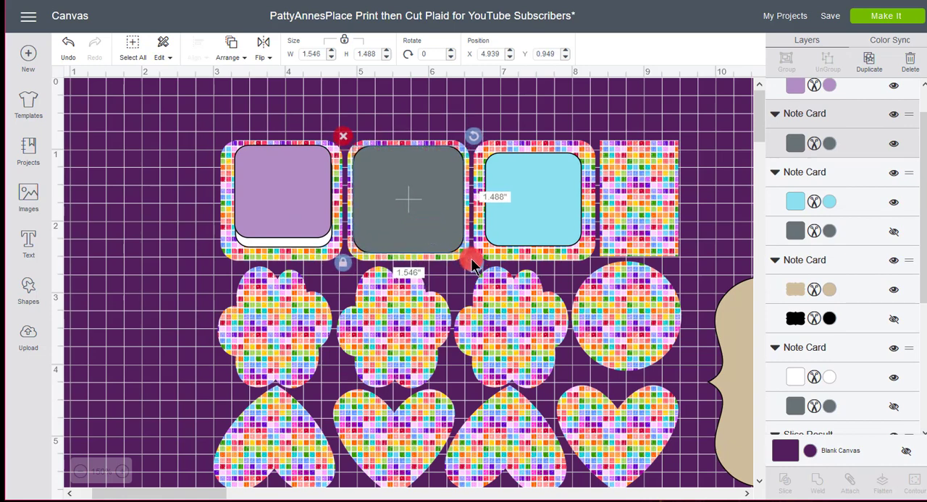
left_click(829, 143)
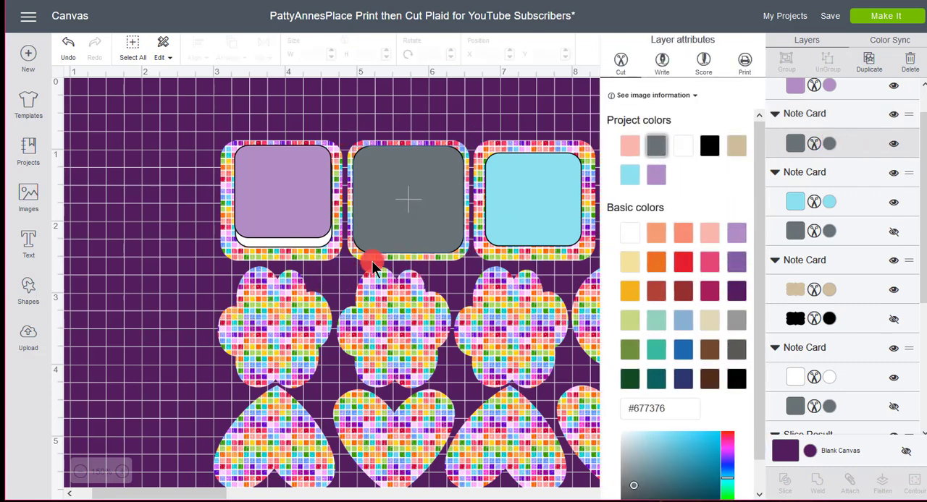
left_click(735, 299)
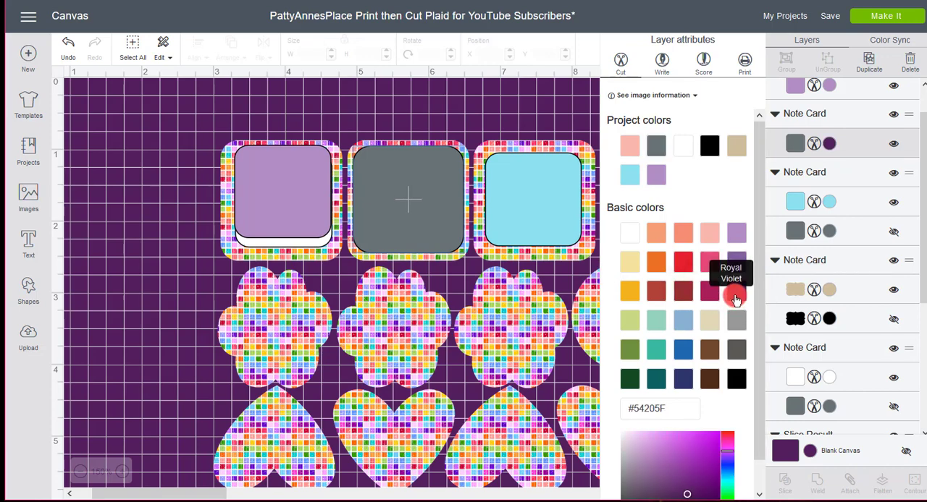
Move the lilac square back onto the dark purple square and center-align the two shapes
left_click(281, 221)
left_click_drag(281, 219, 411, 225)
left_click(168, 202)
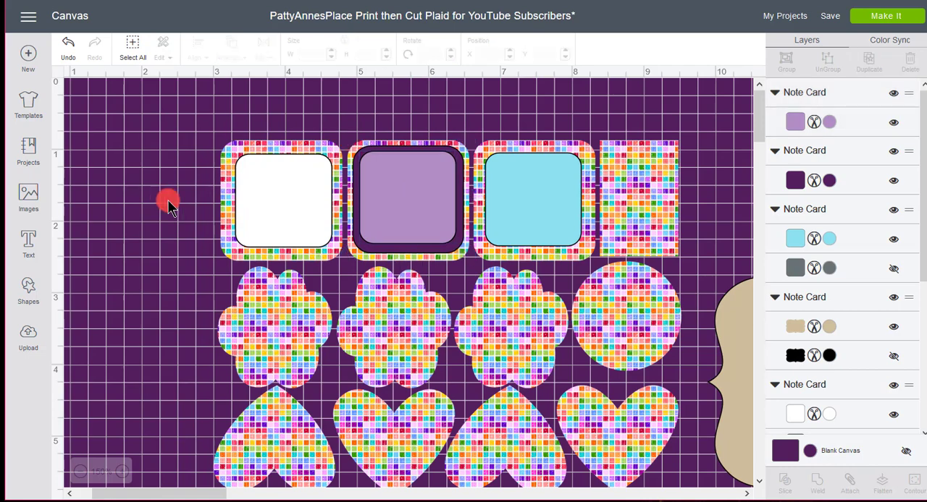
left_click(398, 250)
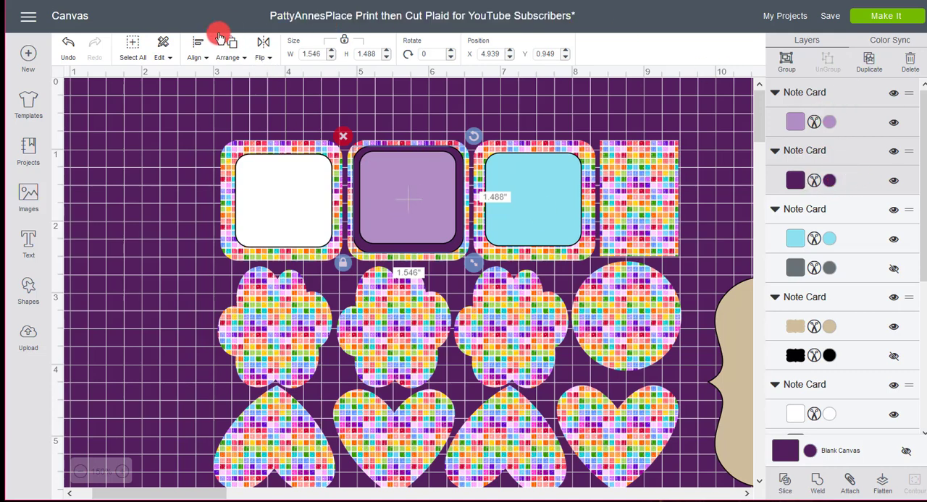
left_click(200, 49)
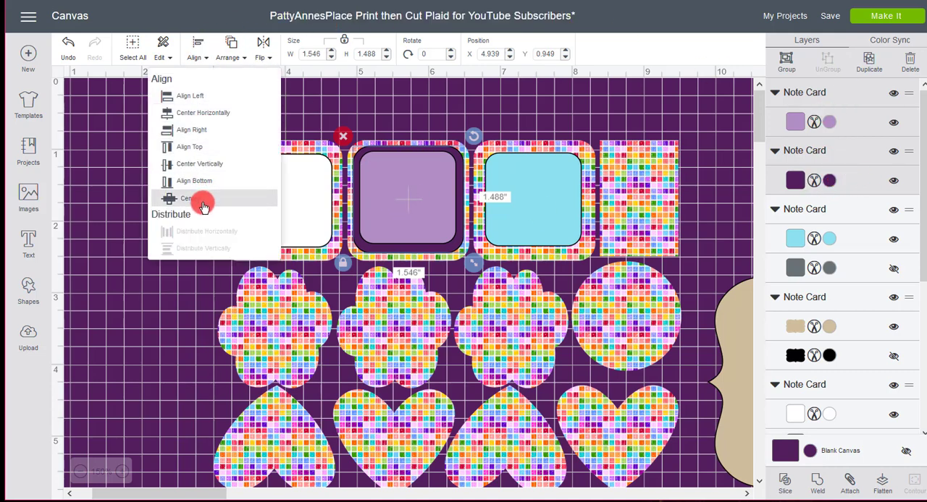
left_click(192, 199)
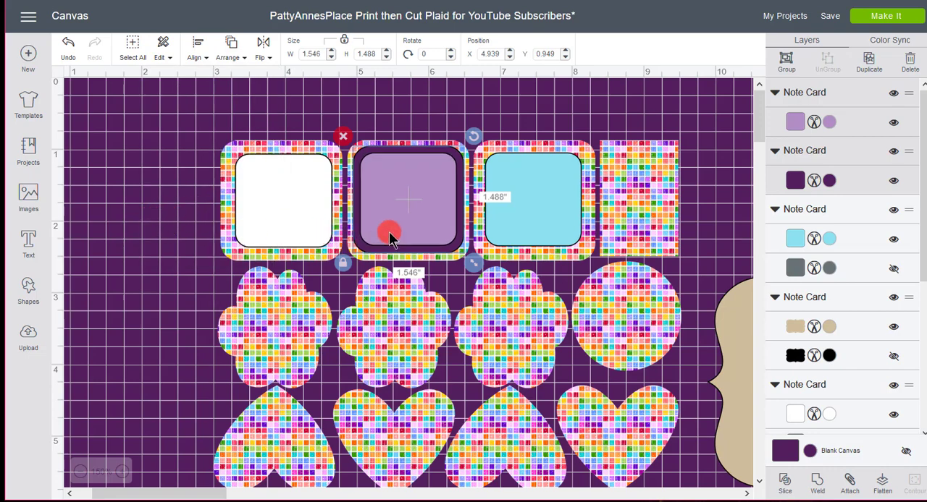
left_click(152, 279)
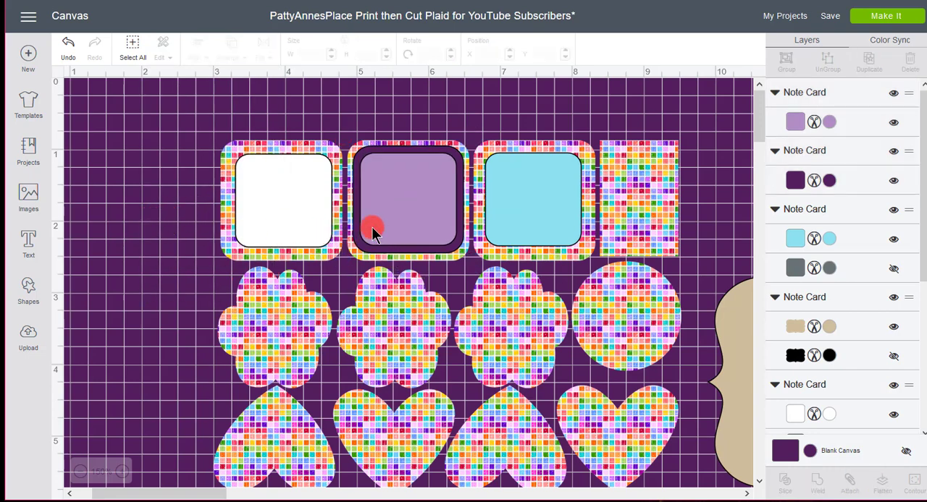
Nudge the first white square slightly left on its patterned square and recolor the light blue third square white (#FFFFFF)
left_click_drag(291, 213, 286, 213)
left_click(133, 199)
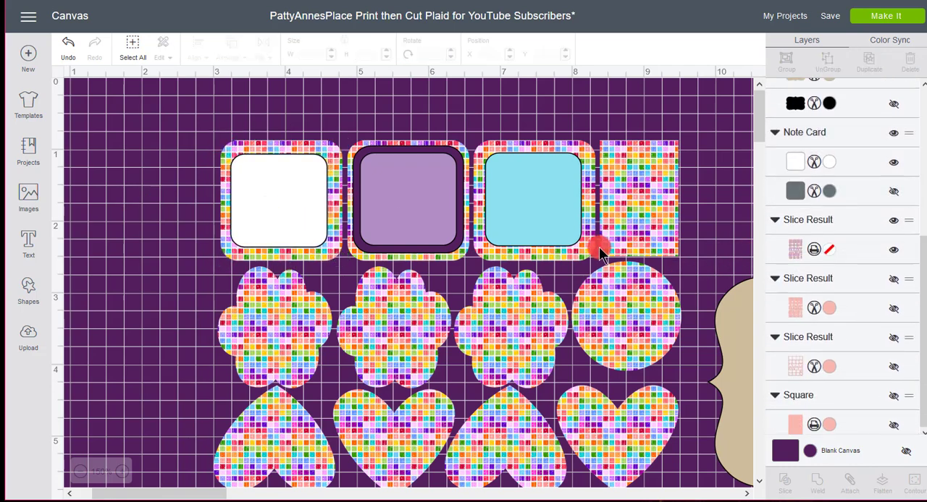
left_click(559, 217)
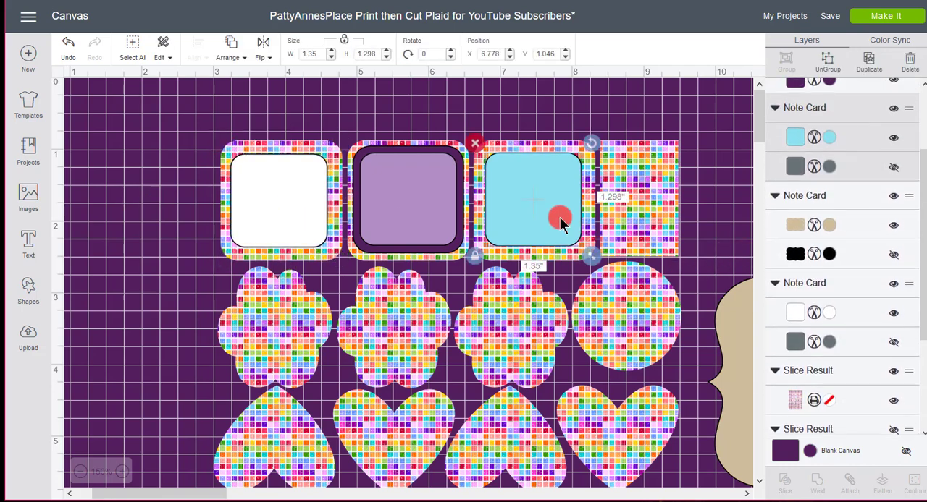
left_click(825, 145)
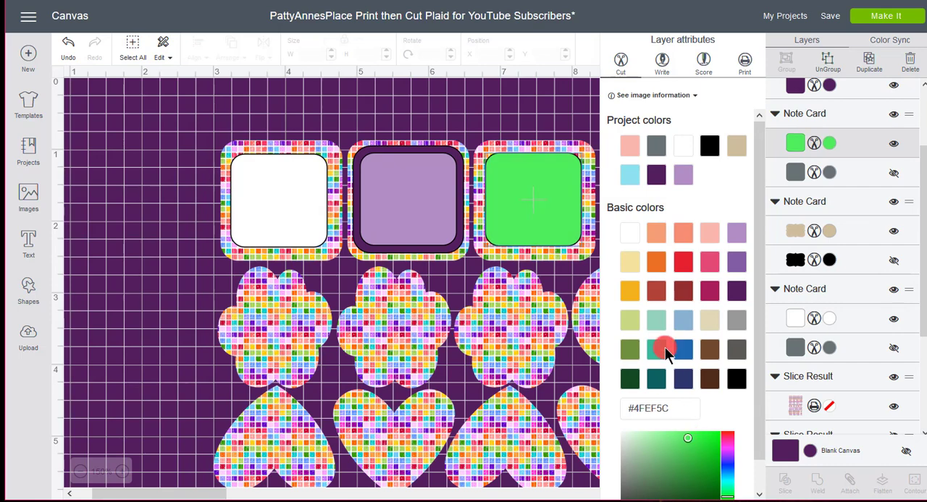
left_click(629, 234)
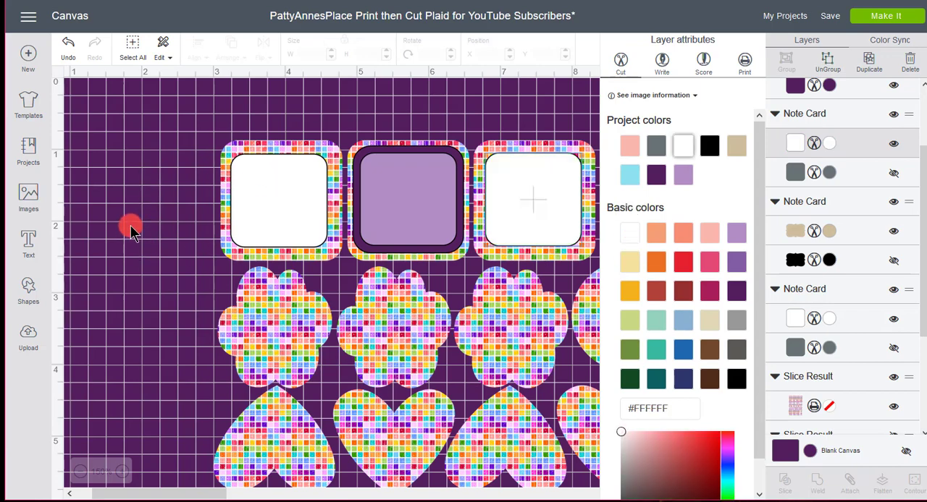
left_click(132, 267)
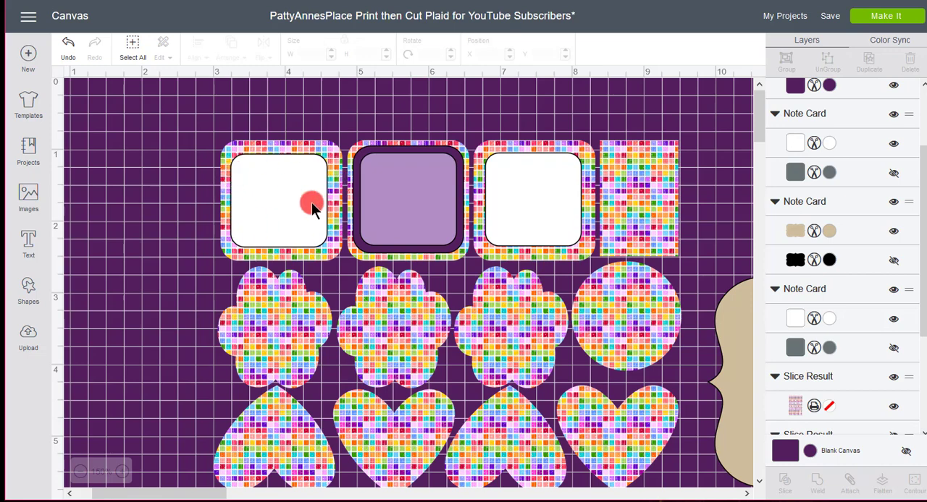
Add a text object reading "Happy New Year" with each word on its own line
left_click(29, 247)
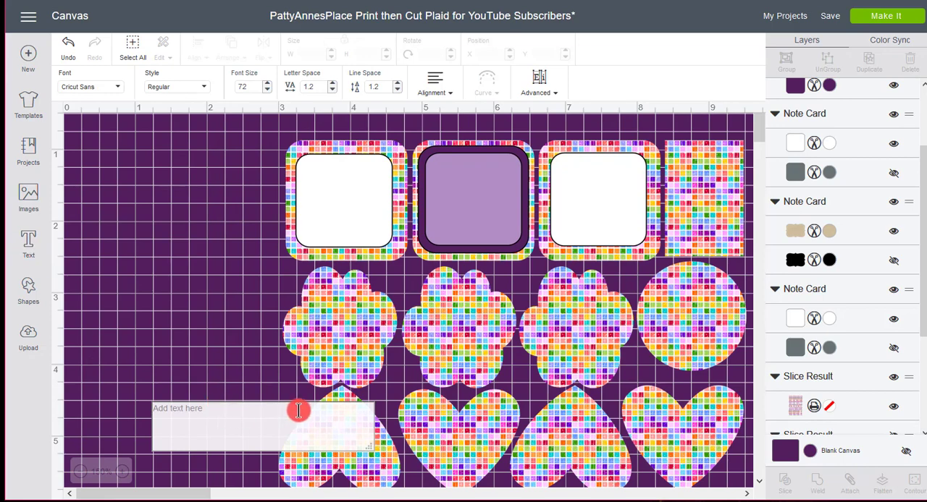
type("Happy")
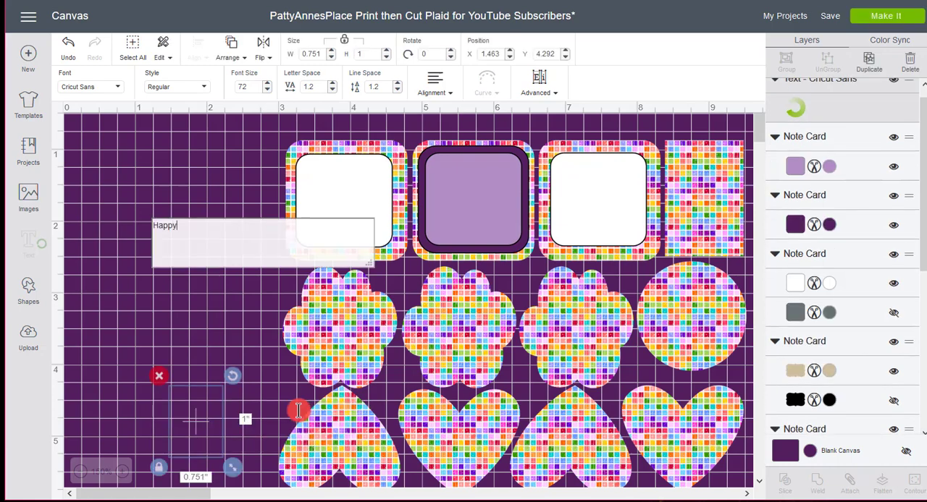
key("Return")
type("New")
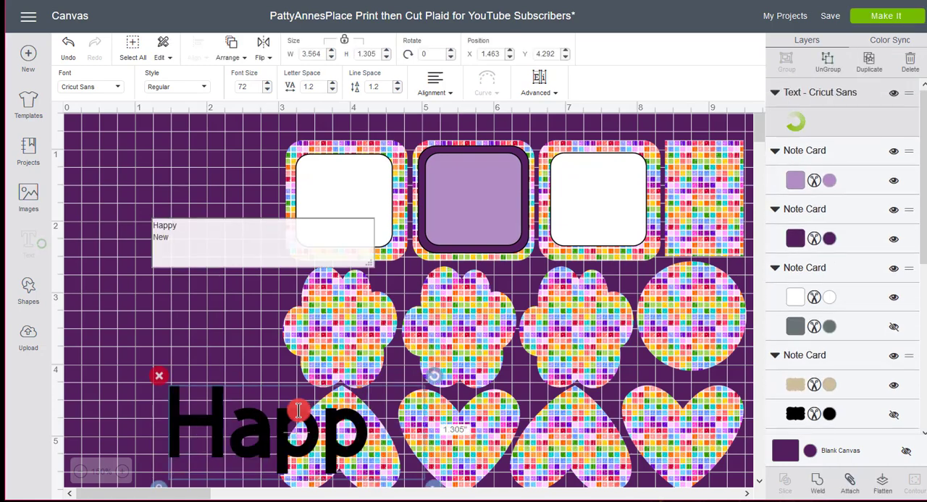
key("Return")
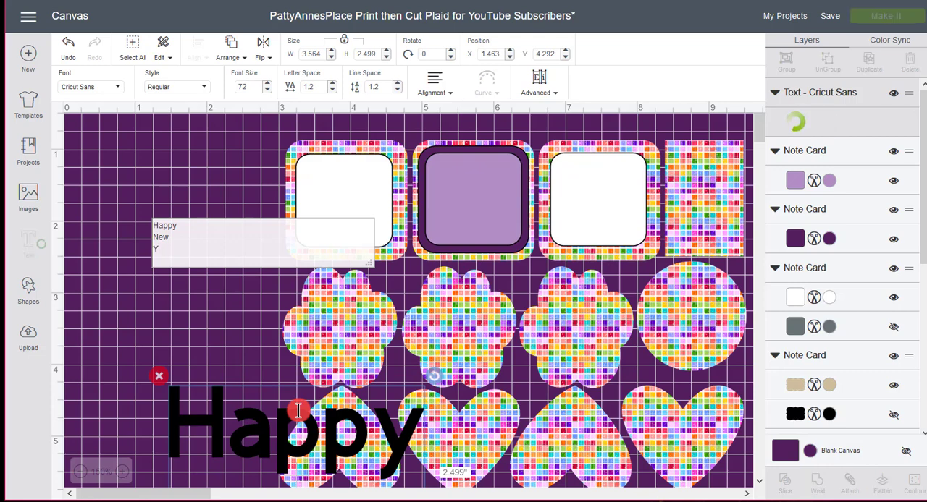
type("Year")
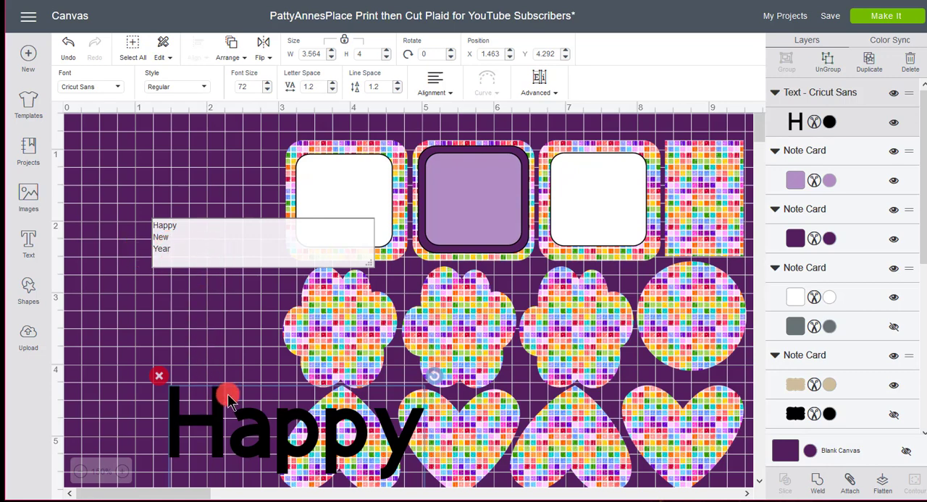
Place the text left of the stickers, shrunk to about 1.65 by 1.85 inches, and set the canvas color to lilac
left_click_drag(217, 429, 183, 191)
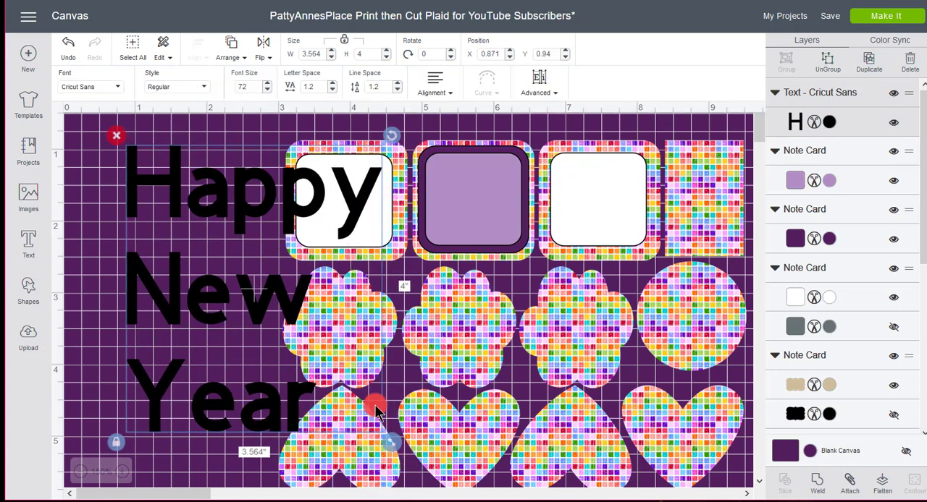
left_click_drag(394, 444, 251, 289)
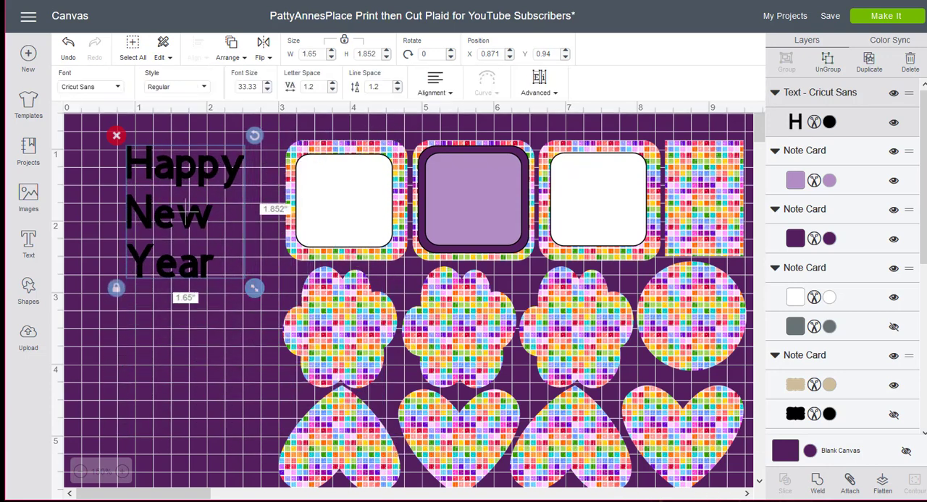
left_click(800, 450)
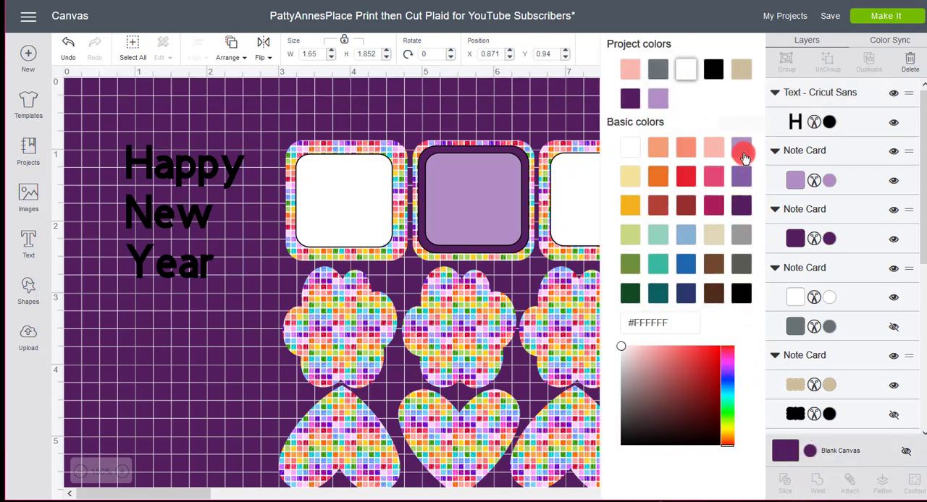
left_click(734, 155)
Shrink the "Happy New Year" text to about 1.2 inches wide and set its line spacing to 0.8
left_click(205, 273)
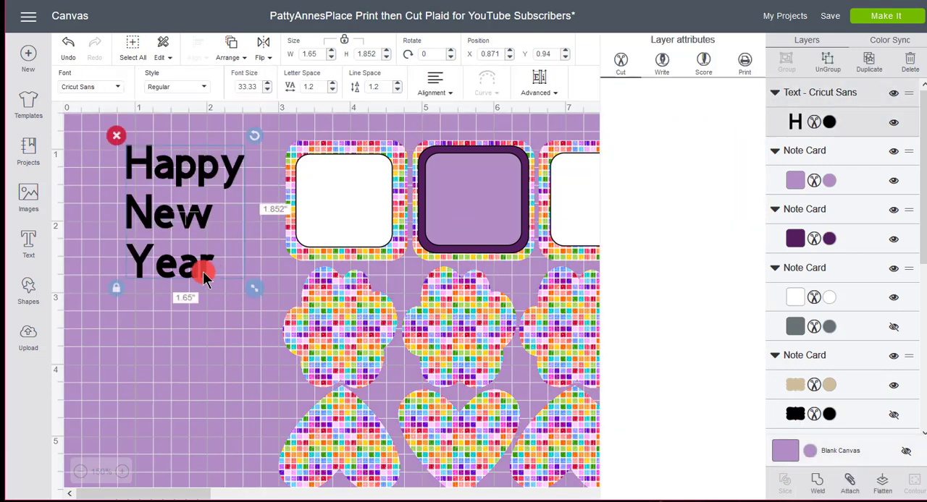
left_click_drag(247, 300, 232, 257)
left_click(360, 87)
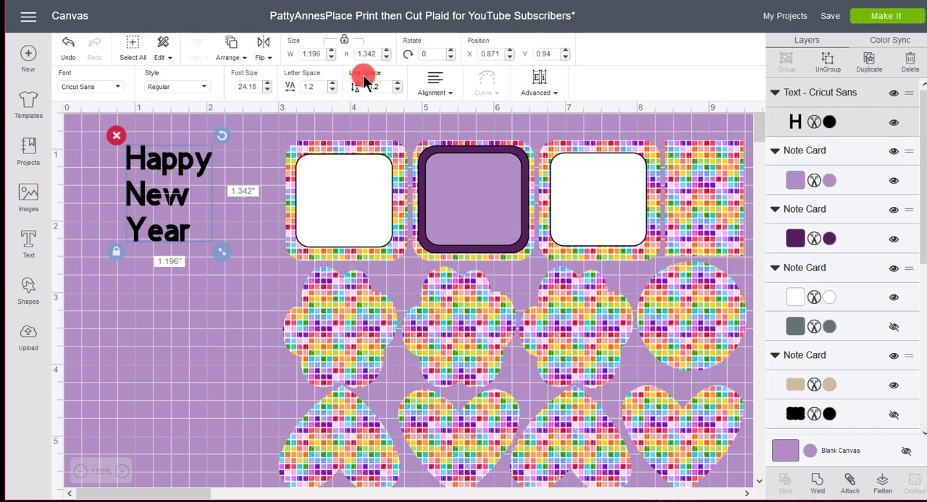
left_click(399, 94)
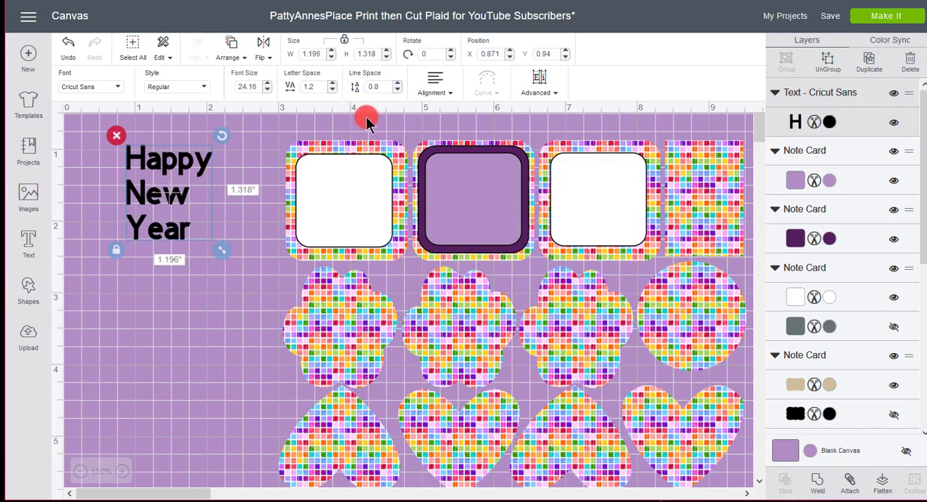
Tighten the line spacing of the "Happy New Year" text to -2
left_click(399, 91)
left_click(399, 90)
left_click(399, 90)
left_click(399, 90)
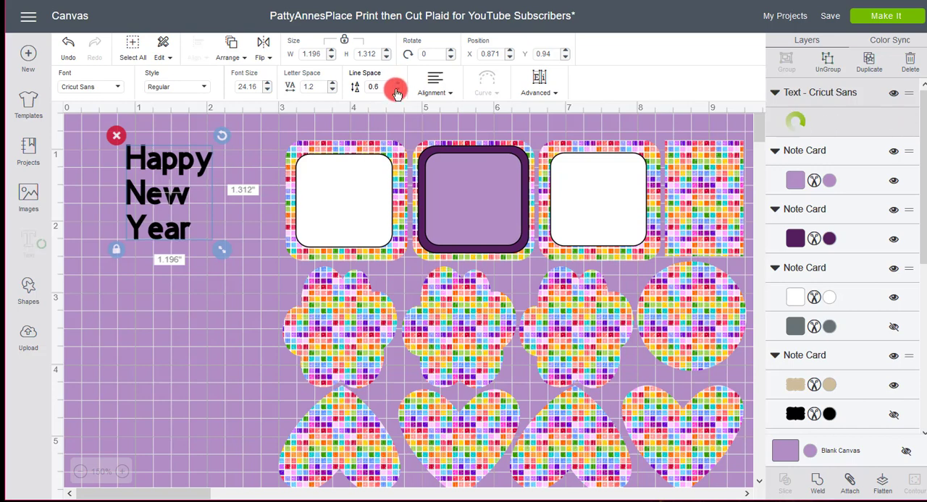
left_click(400, 90)
left_click(400, 90)
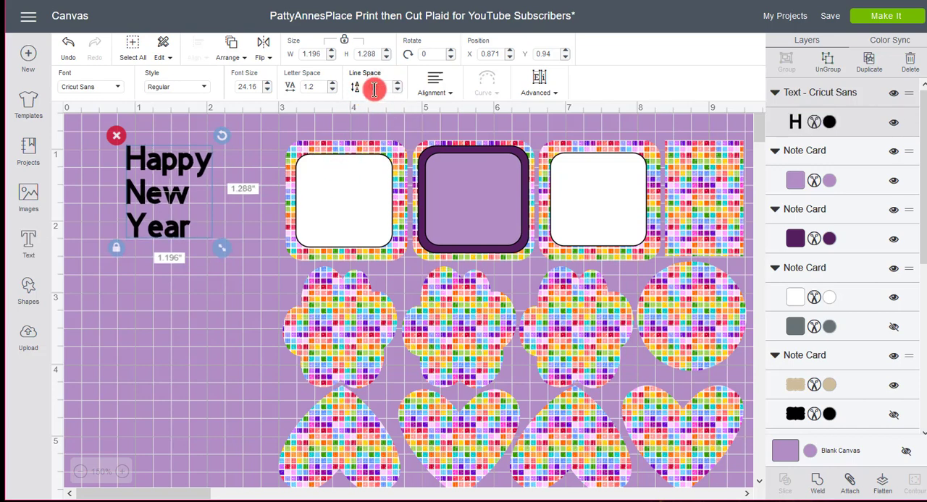
left_click(381, 85)
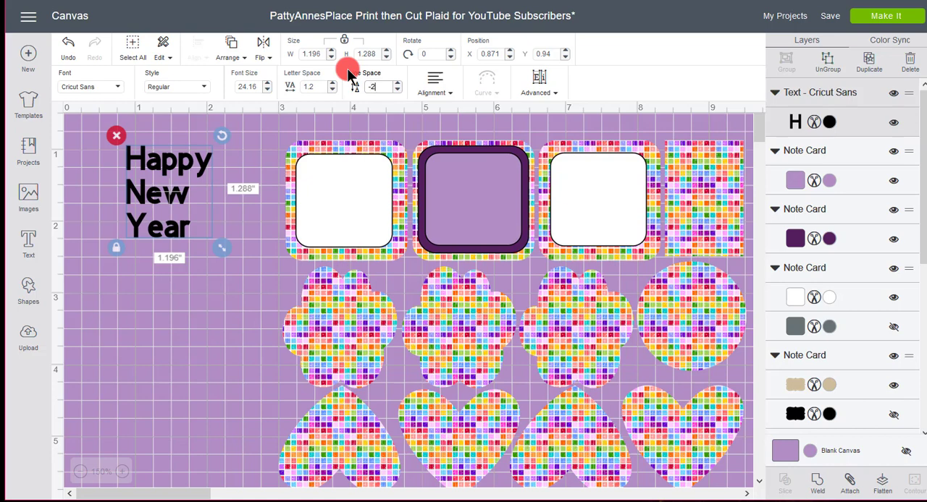
key("Return")
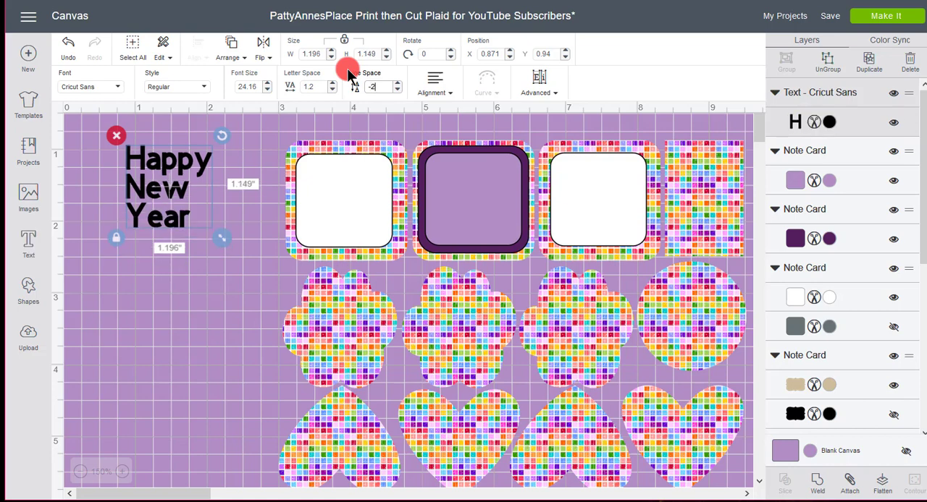
left_click(221, 304)
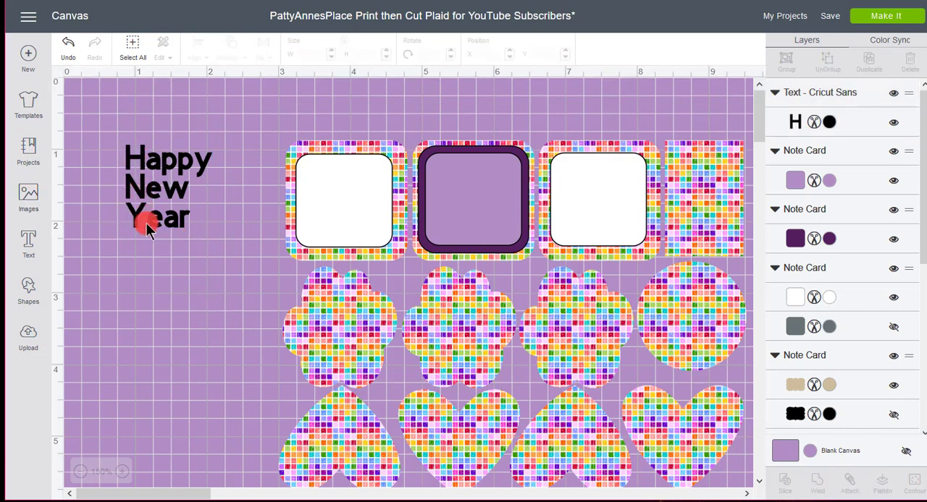
Center-align the lines of the "Happy New Year" text and move it onto the first white square
left_click_drag(209, 251, 232, 255)
left_click(115, 187)
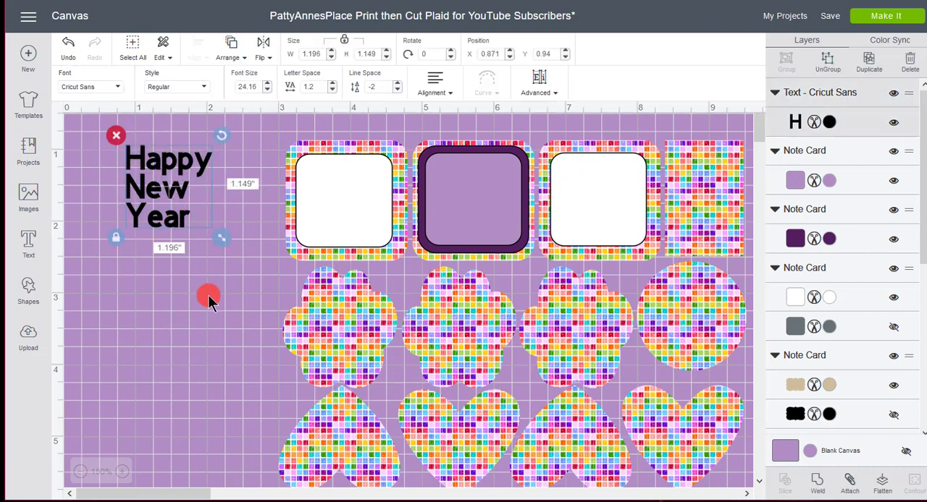
left_click(451, 96)
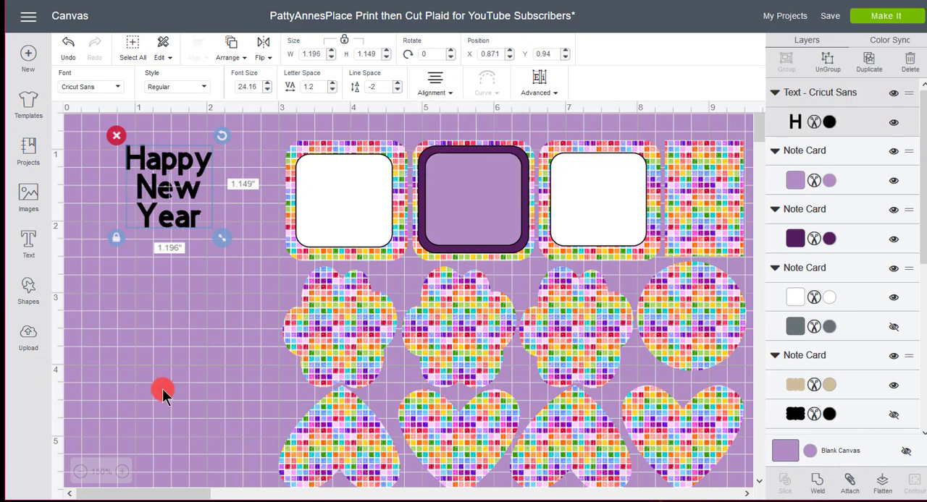
left_click_drag(186, 192, 358, 207)
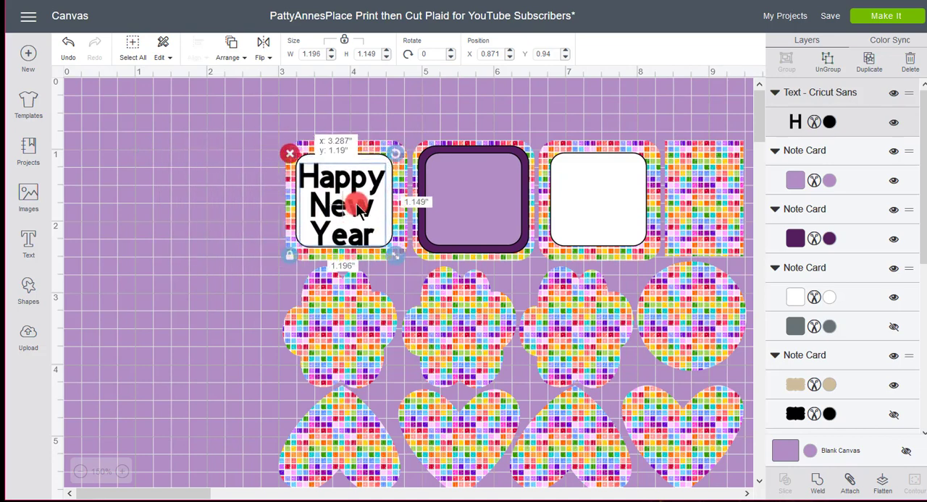
left_click(200, 224)
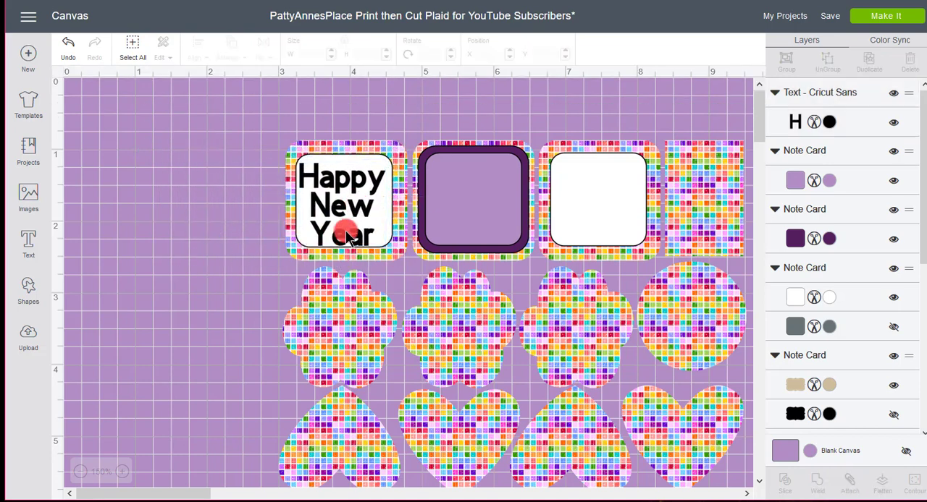
Shrink the "Happy New Year" text to about 1.16 by 1.11 inches and center it within the first white square
left_click(351, 231)
left_click_drag(393, 252, 391, 241)
left_click_drag(346, 210, 350, 206)
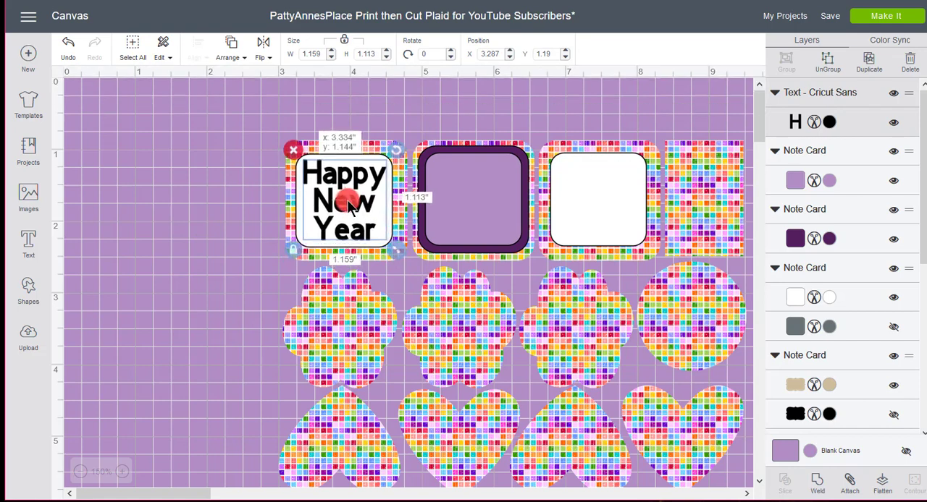
left_click(145, 198)
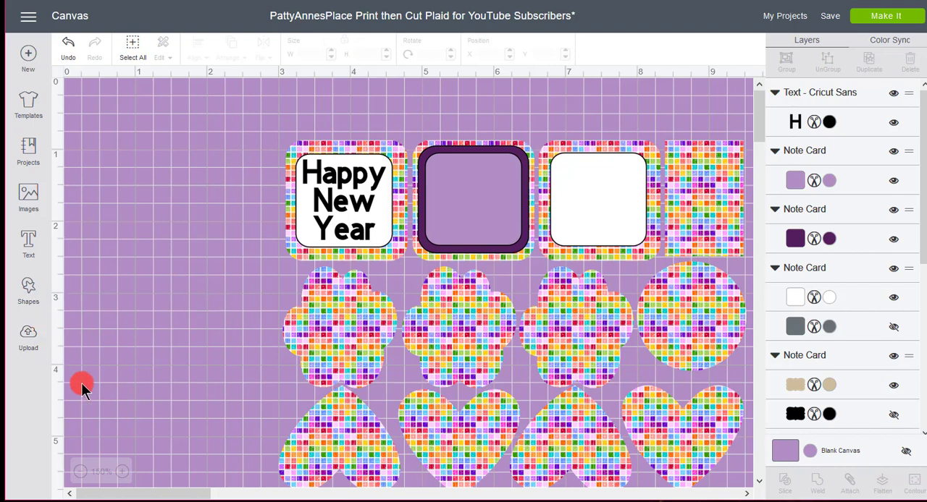
Add a new text object containing the person's first name and move it up to just below the first square
left_click(29, 244)
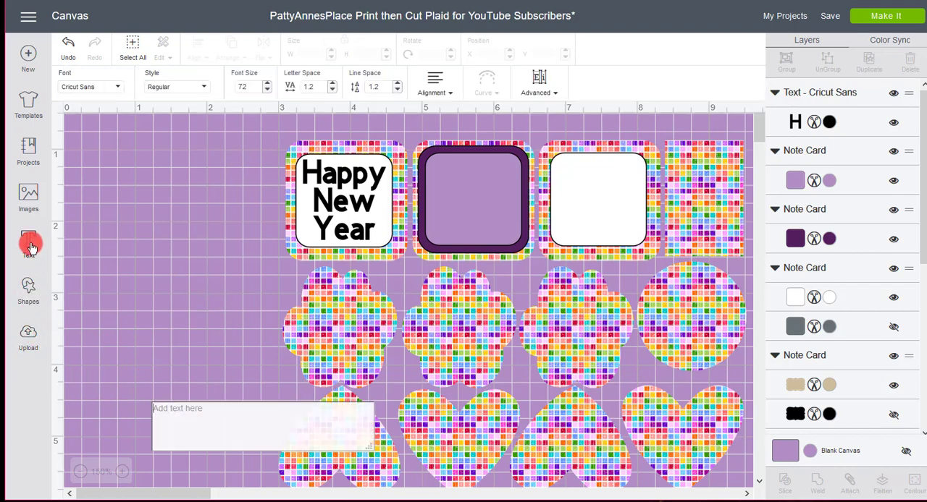
type("K")
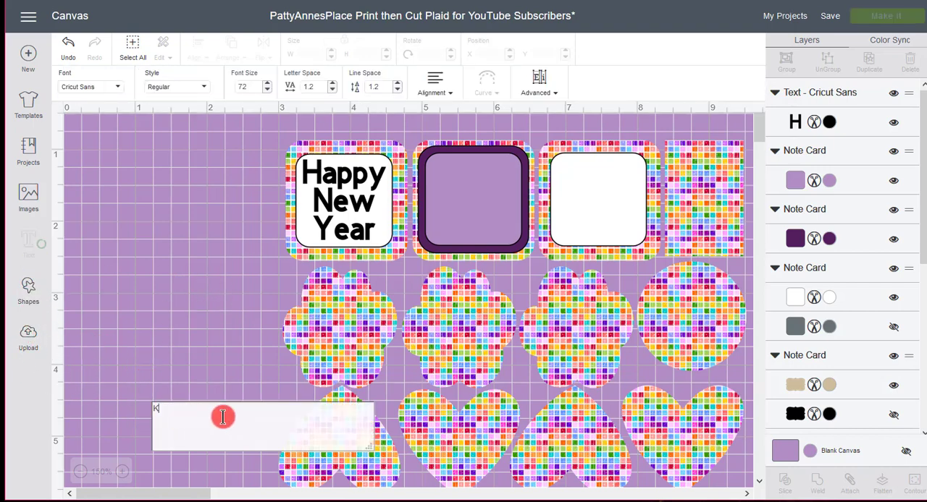
type("ee")
key("BackSpace")
key("BackSpace")
key("BackSpace")
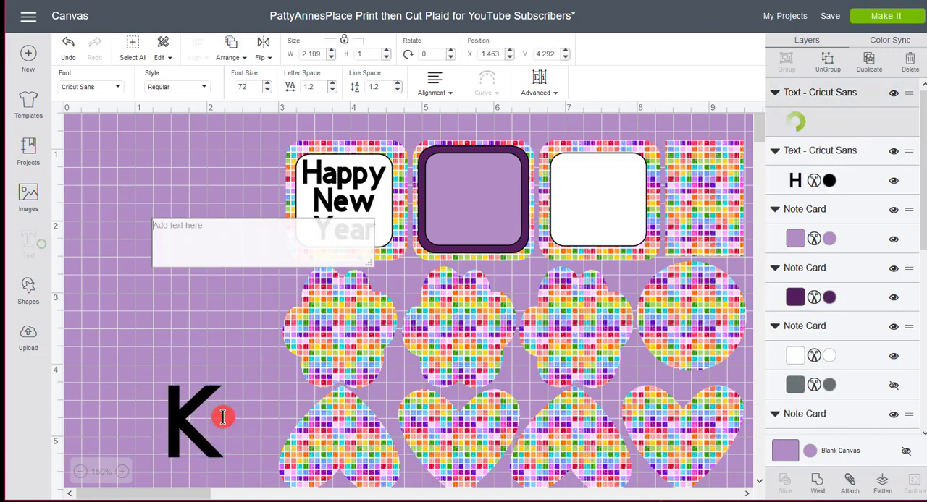
type("Kyndal")
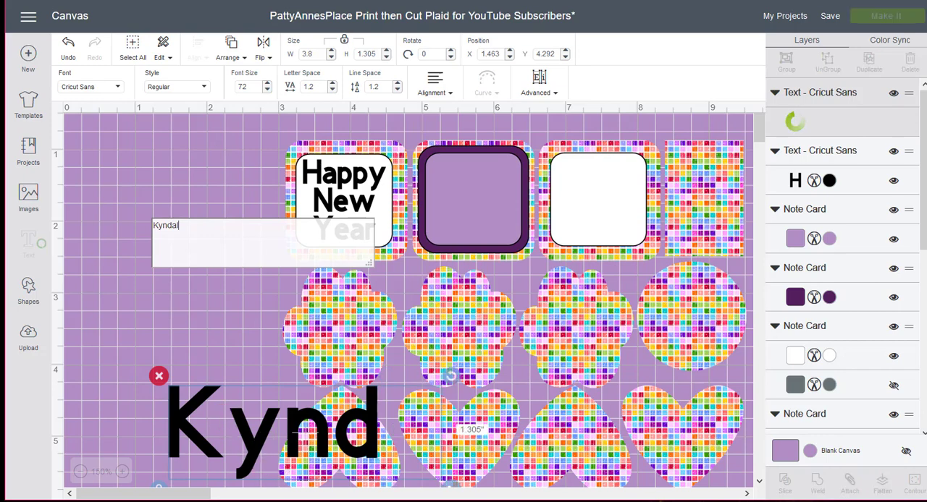
left_click_drag(347, 449, 313, 326)
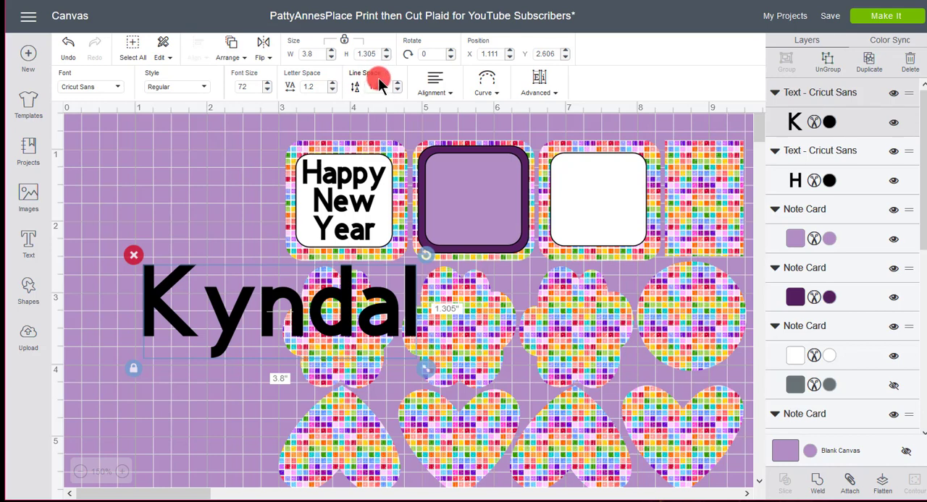
Reduce the letter spacing of the name text to 0
left_click(331, 90)
left_click(332, 91)
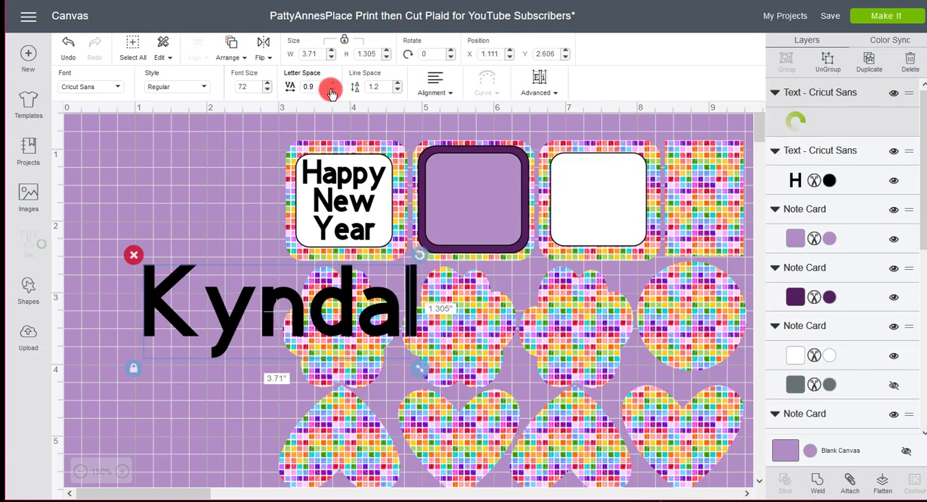
left_click(332, 91)
left_click(332, 91)
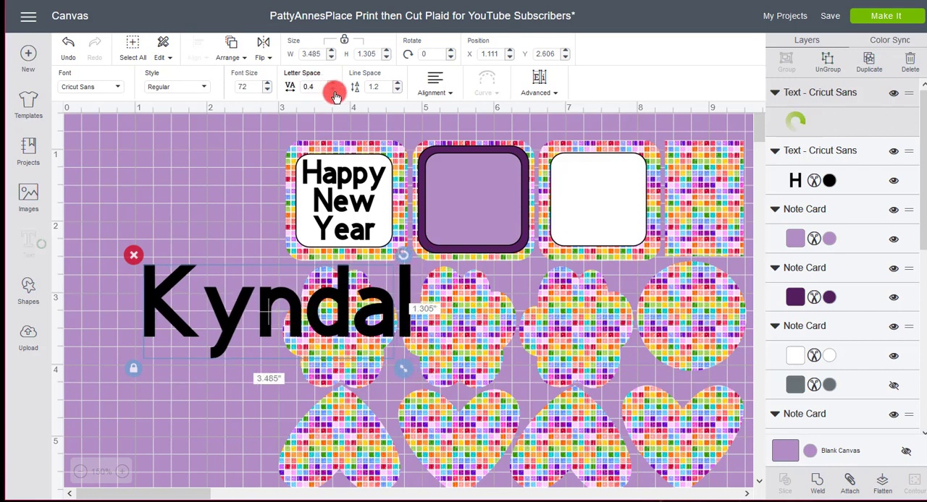
left_click(333, 91)
left_click(333, 90)
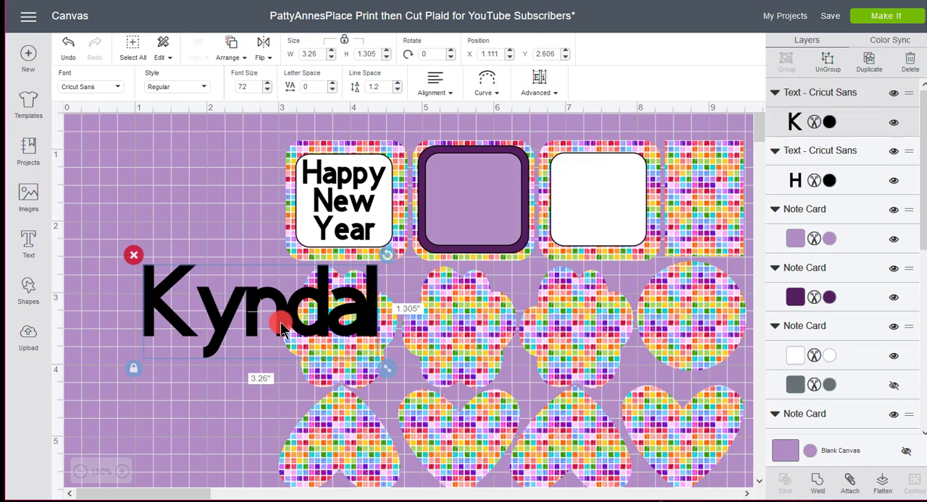
Ungroup the name into separate letters and move them closer together to even out the gaps
left_click(829, 67)
left_click(147, 429)
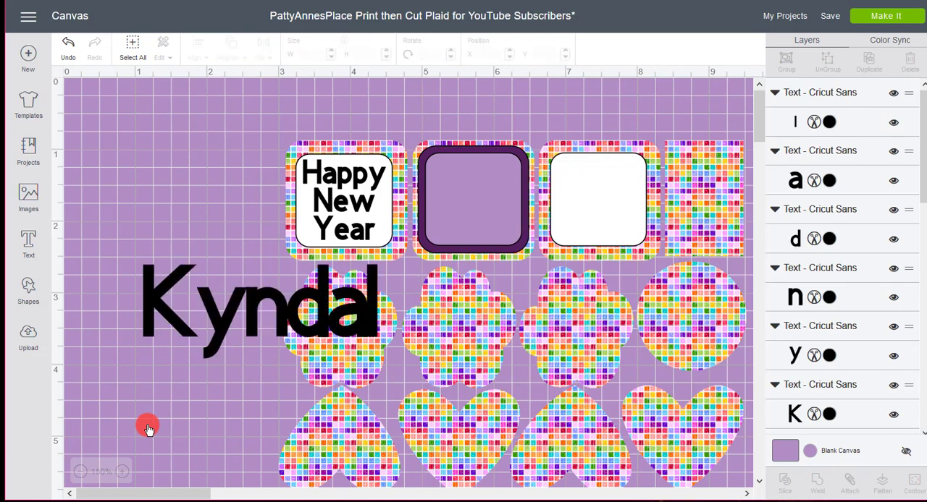
left_click_drag(224, 326, 237, 312)
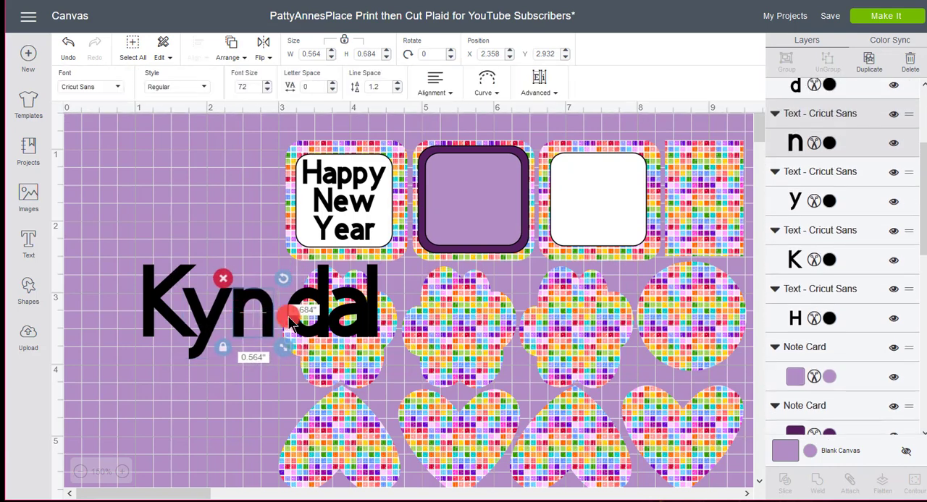
mouse_move(311, 323)
left_mouse_down()
mouse_move(302, 324)
mouse_move(335, 327)
mouse_move(325, 327)
left_mouse_up()
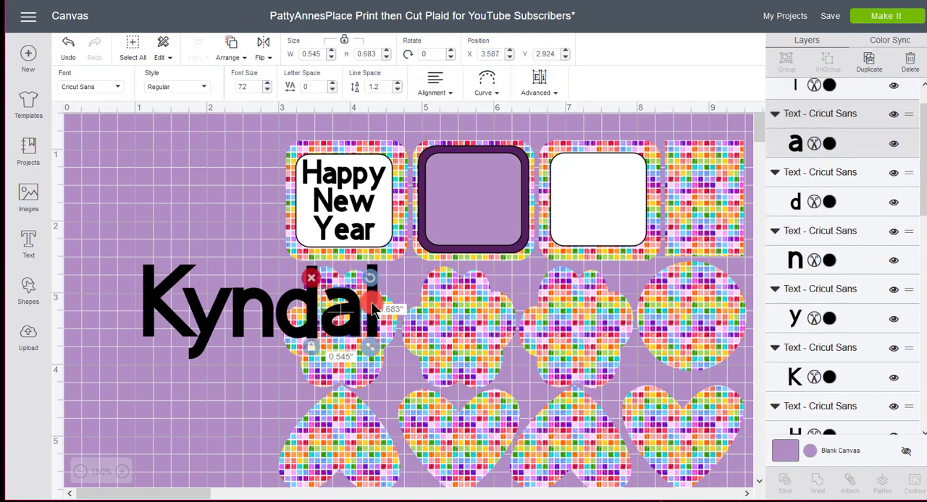
left_click(373, 310)
left_click(187, 428)
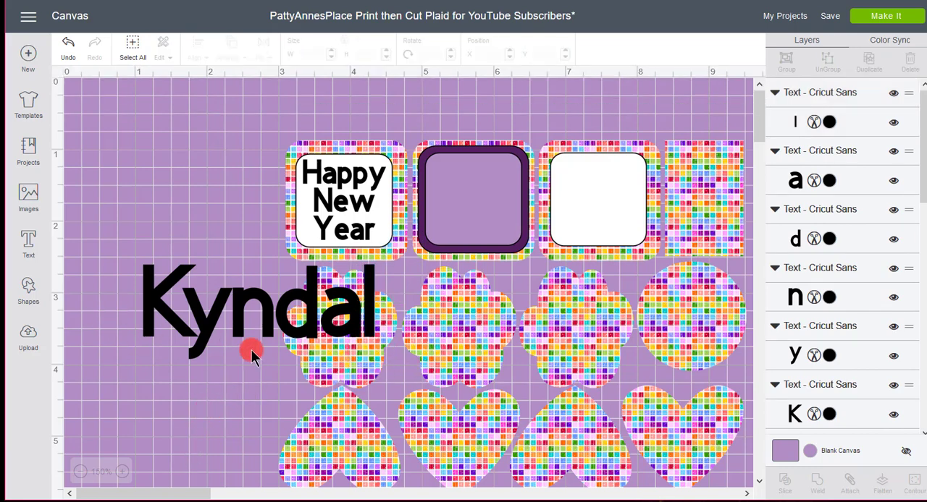
Move the patterned sticker sheet right, clear of the name, and align all the name's letters along their bottom edges
left_click(383, 346)
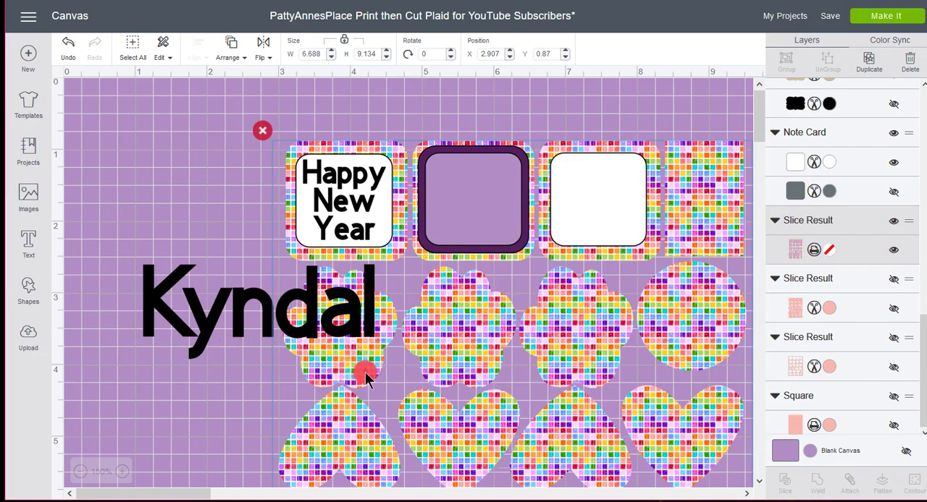
left_click_drag(399, 361, 565, 348)
left_click_drag(405, 362, 126, 305)
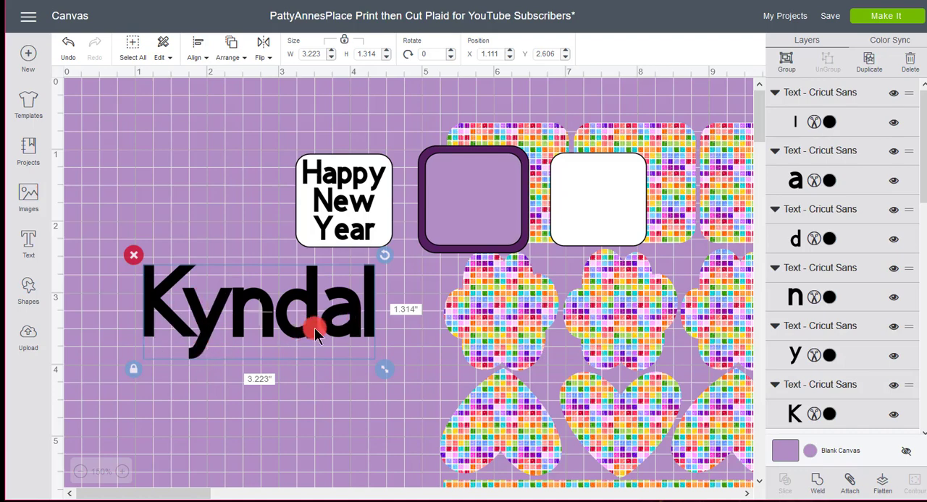
left_click(195, 54)
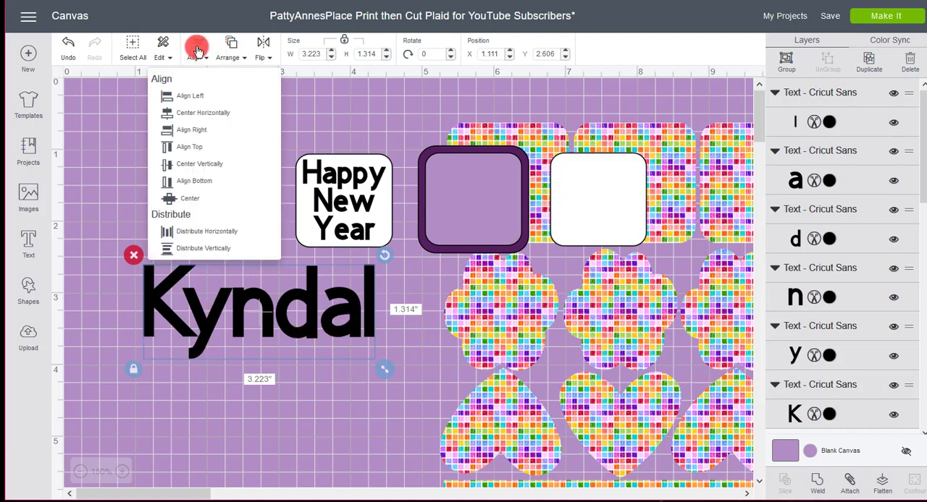
left_click(217, 182)
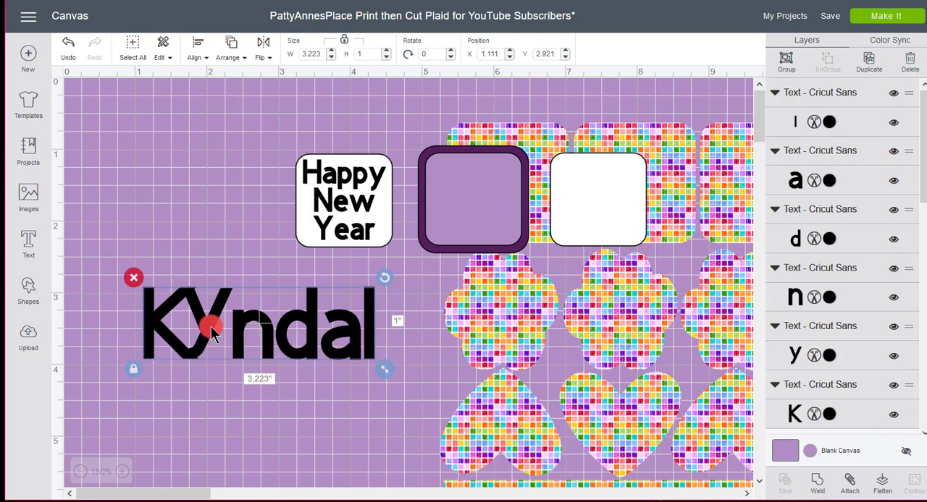
mouse_move(209, 324)
left_mouse_down()
mouse_move(208, 344)
mouse_move(211, 323)
mouse_move(203, 322)
left_mouse_up()
left_click(244, 414)
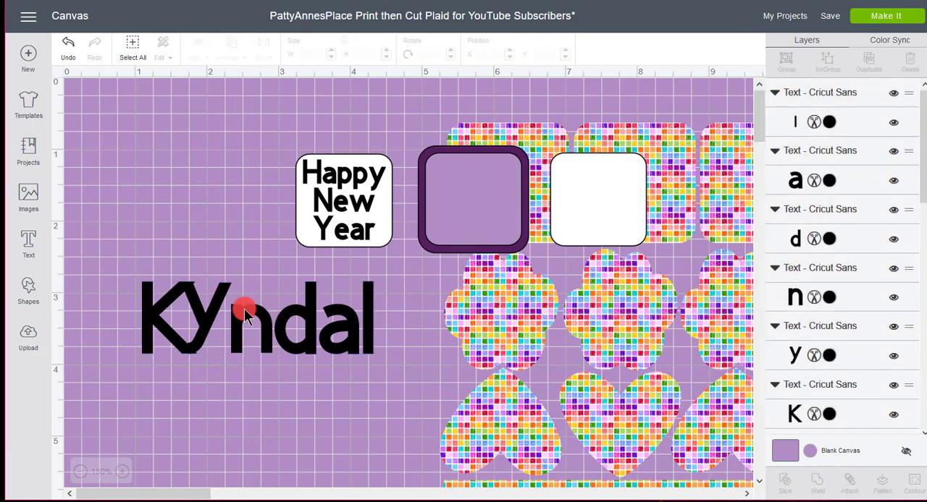
Move the letter y of the name down so its tail hangs below the other letters' baseline
left_click(215, 327)
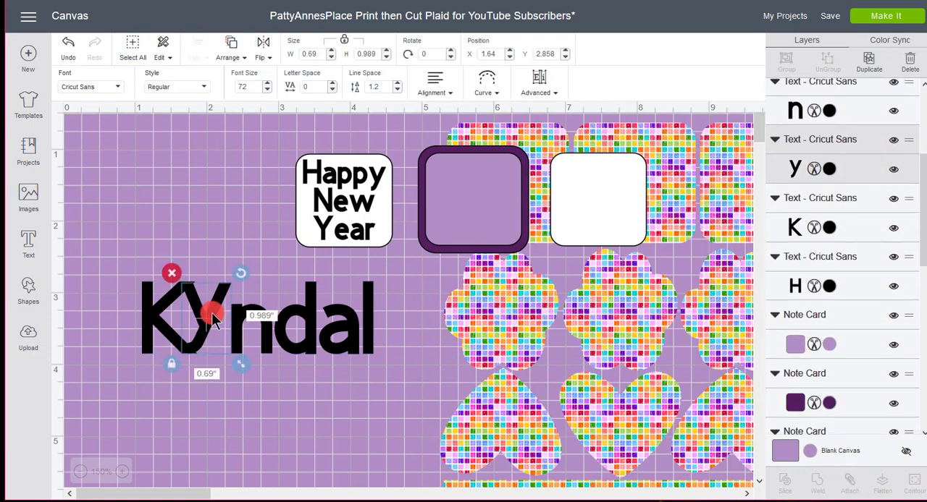
left_click_drag(215, 328, 215, 343)
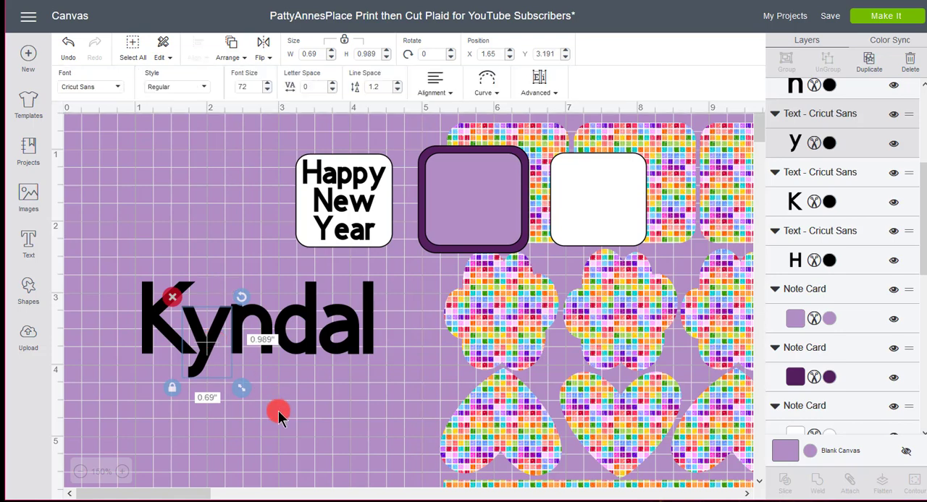
left_click(278, 411)
left_click(208, 350)
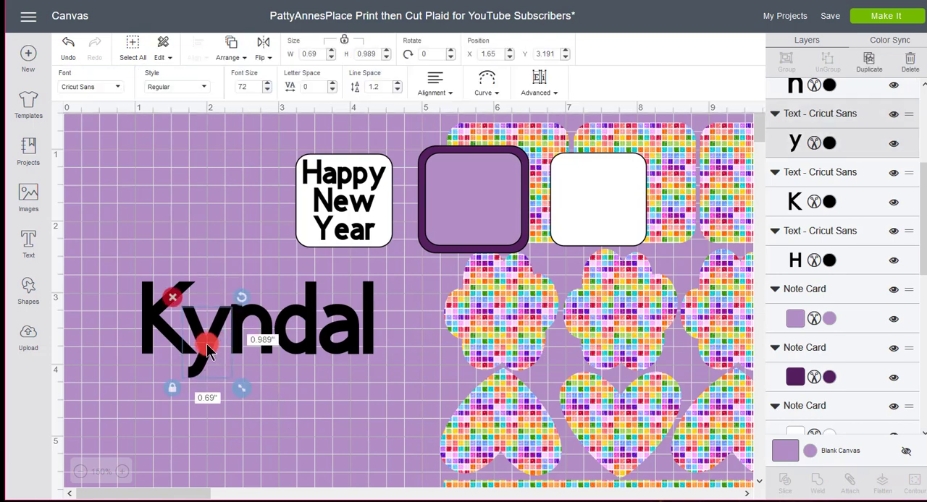
left_click(347, 417)
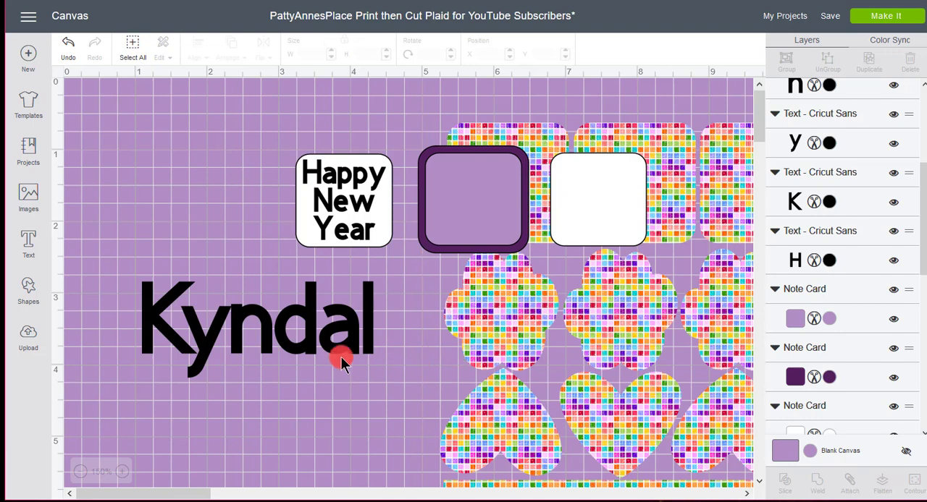
Group all the letters of the name and move the group slightly up and to the right
left_click_drag(399, 369, 123, 288)
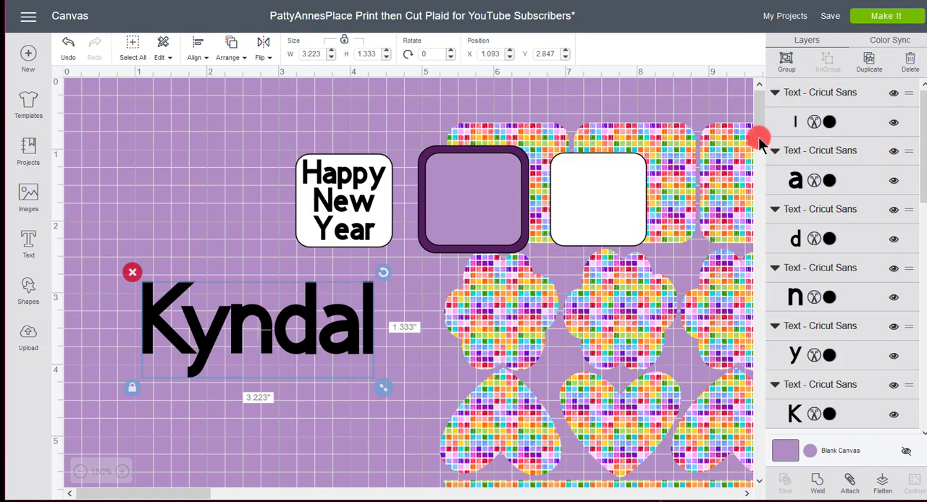
left_click(785, 67)
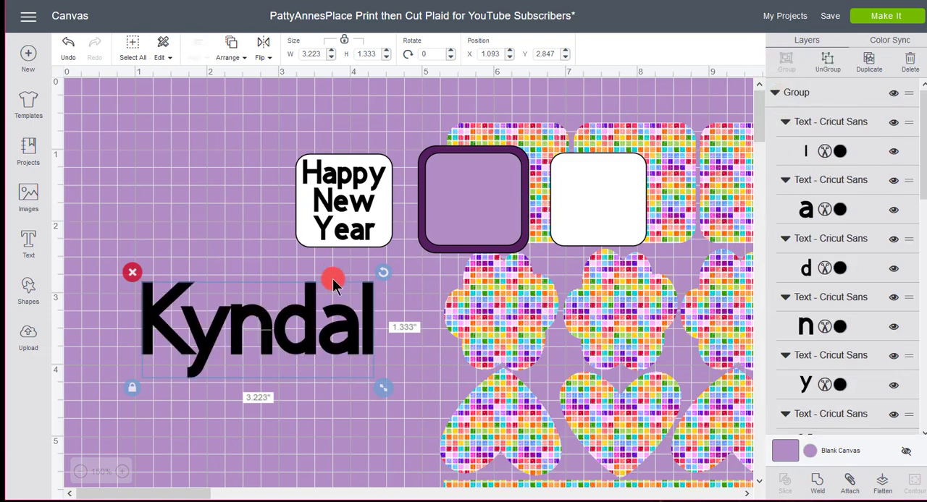
left_click_drag(312, 355, 323, 328)
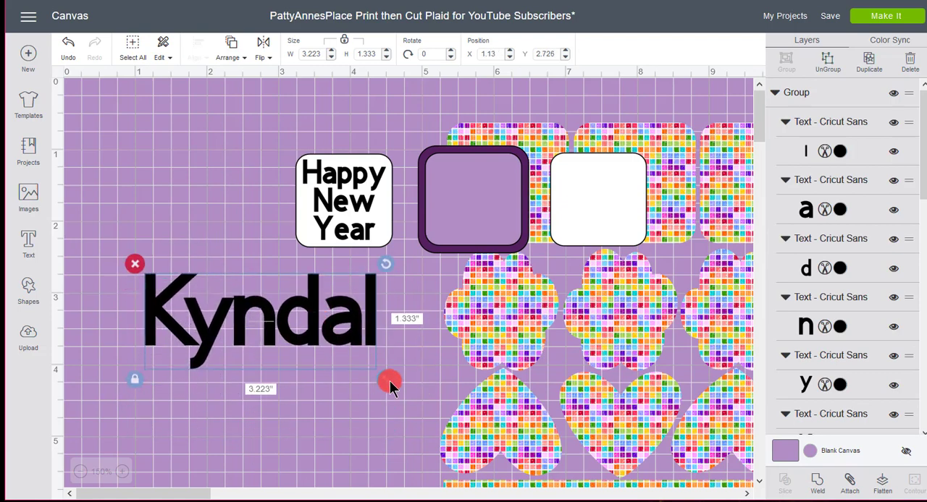
Shrink the name group to about 1.59 inches wide and move the patterned sticker sheet back left beneath the three labels
left_click_drag(384, 377, 265, 368)
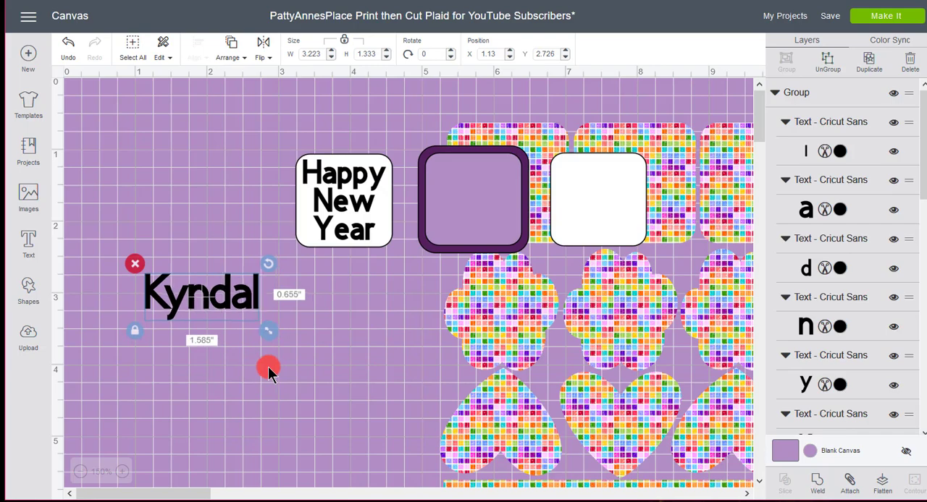
left_click_drag(490, 334, 341, 347)
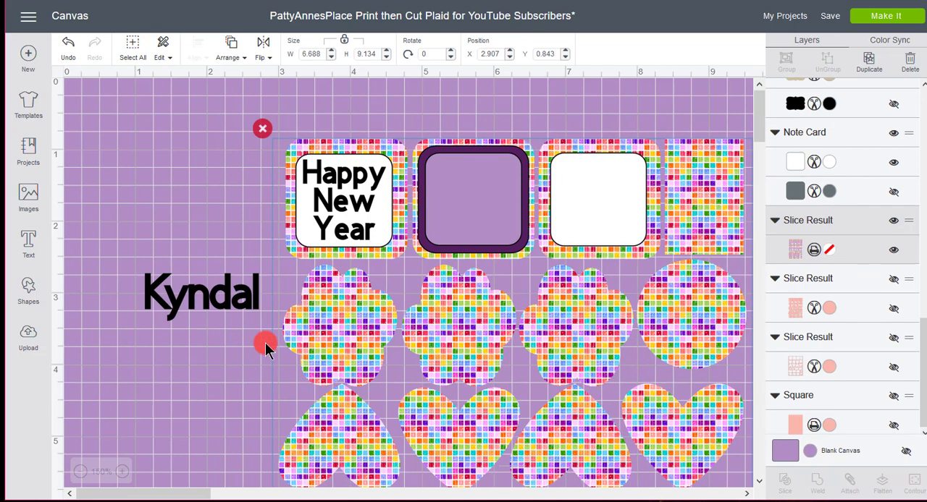
Move the name onto the blank white label, shrink it to about 1.44 inches wide and rotate it to about 324.57°
left_click_drag(219, 307, 602, 211)
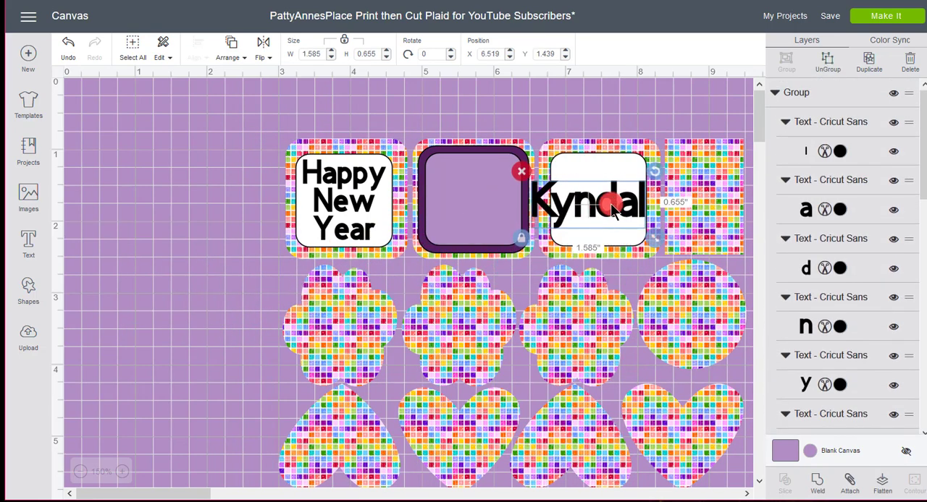
left_click_drag(655, 239, 643, 231)
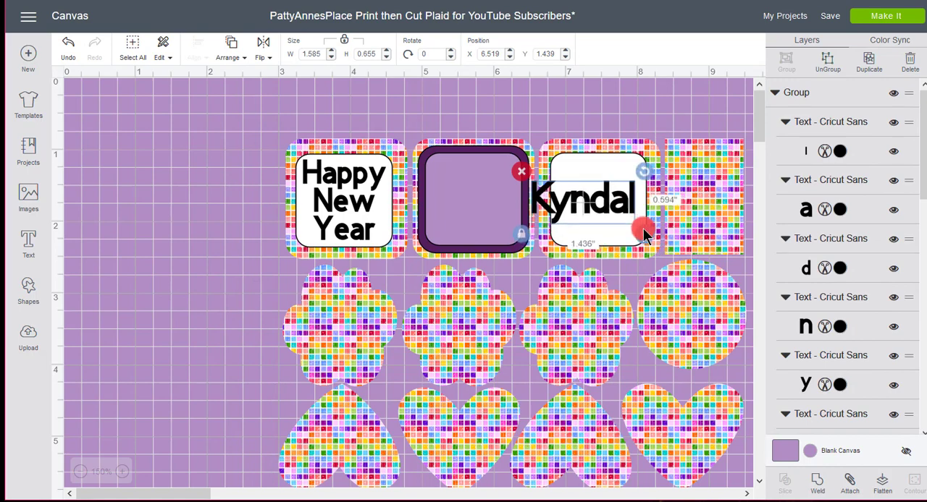
left_click_drag(644, 176, 619, 133)
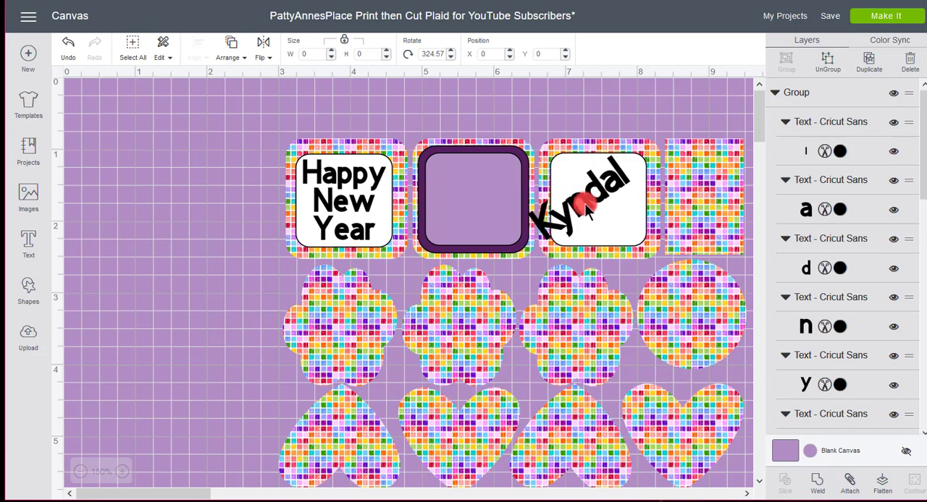
Shift and slightly shrink the tilted name so it fits centred inside the white label
left_click_drag(583, 203, 602, 205)
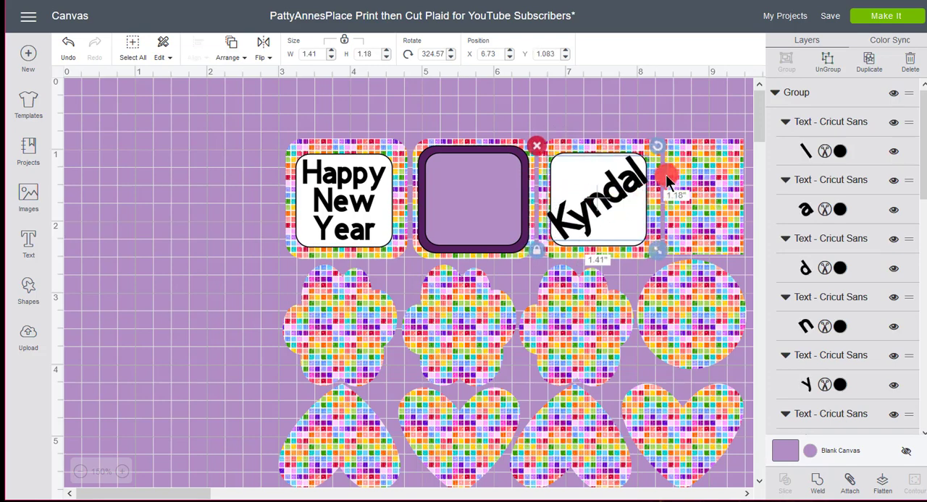
left_click_drag(653, 249, 646, 237)
left_click_drag(588, 187, 608, 209)
left_click(160, 334)
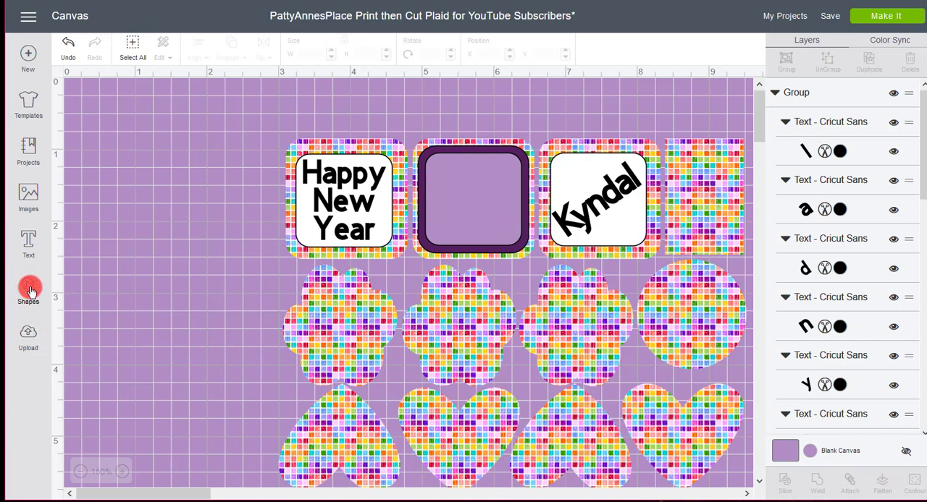
Search the image library's cartridges for "disney"
left_click(31, 291)
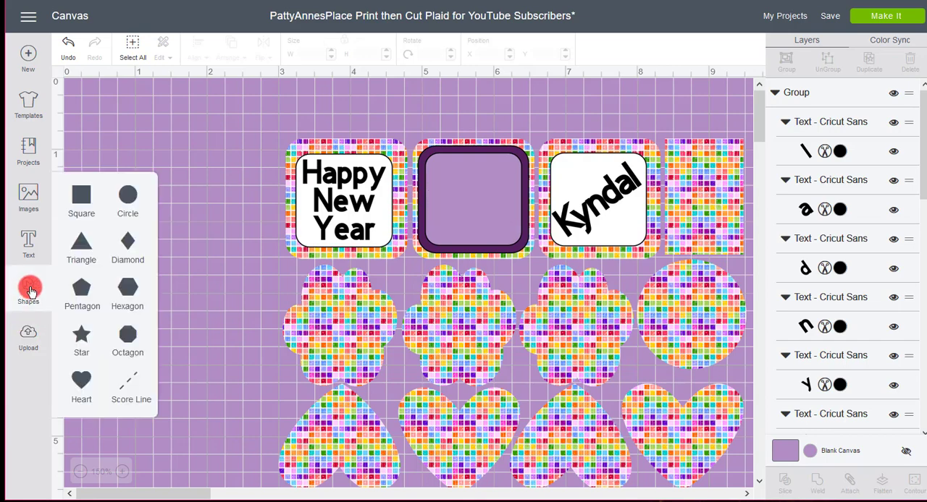
left_click(29, 195)
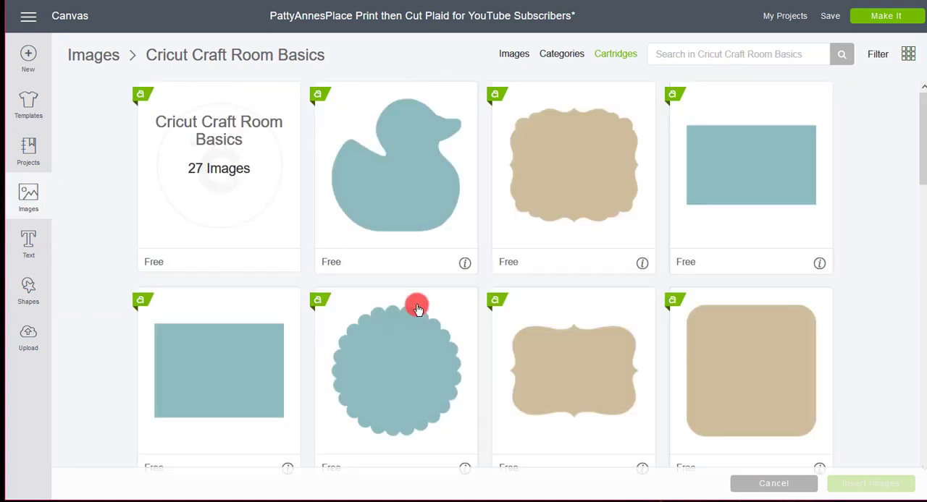
left_click(514, 58)
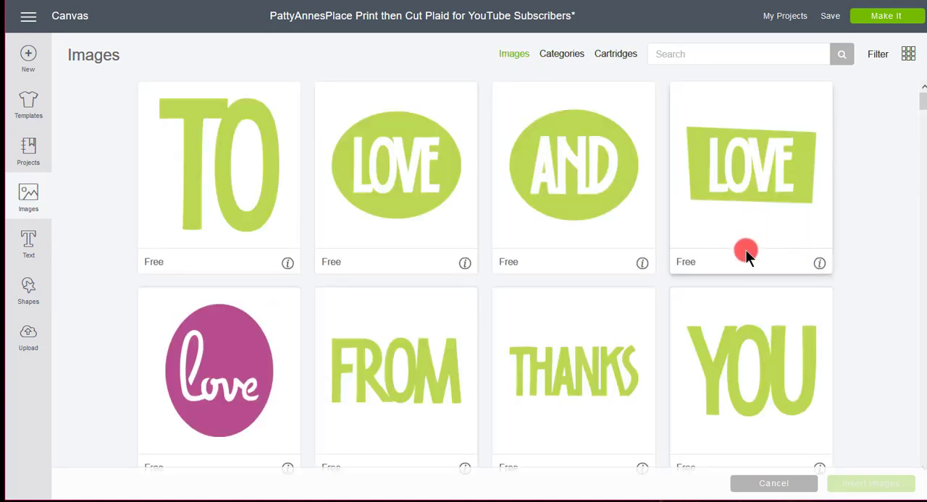
left_click(607, 55)
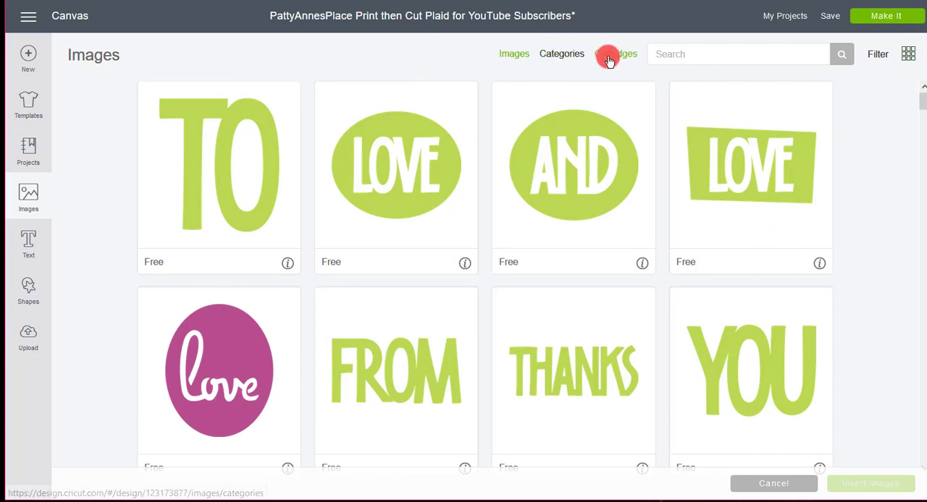
left_click(719, 55)
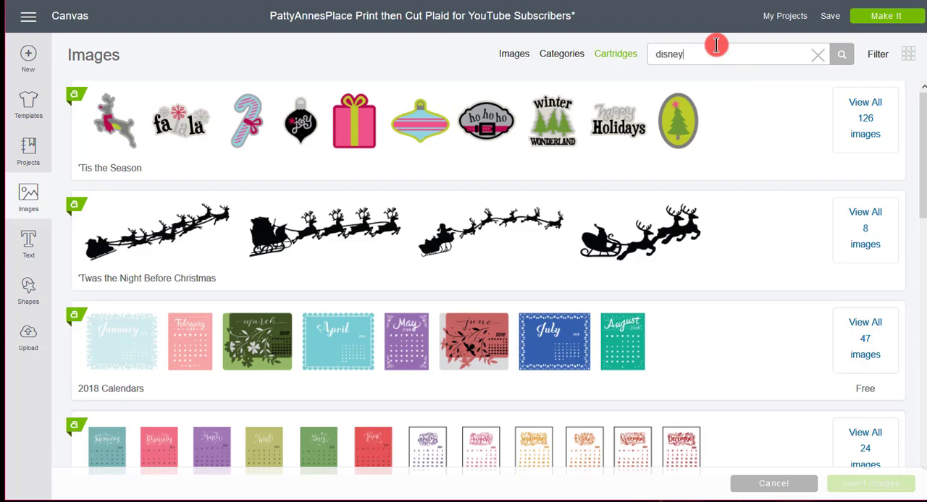
type("disney")
key("Return")
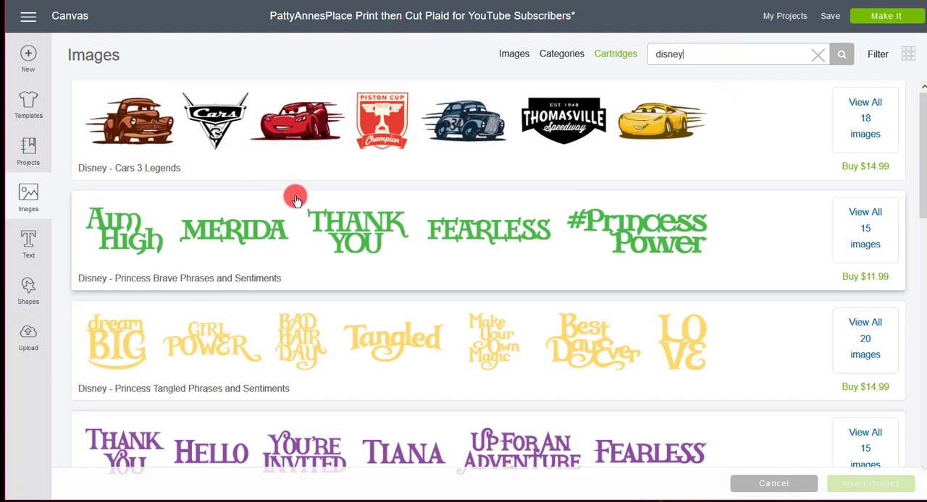
Browse the Disney cartridges and look through the images in the Disney® - Frozen Printables cartridge
scroll(488, 273, "down", 6)
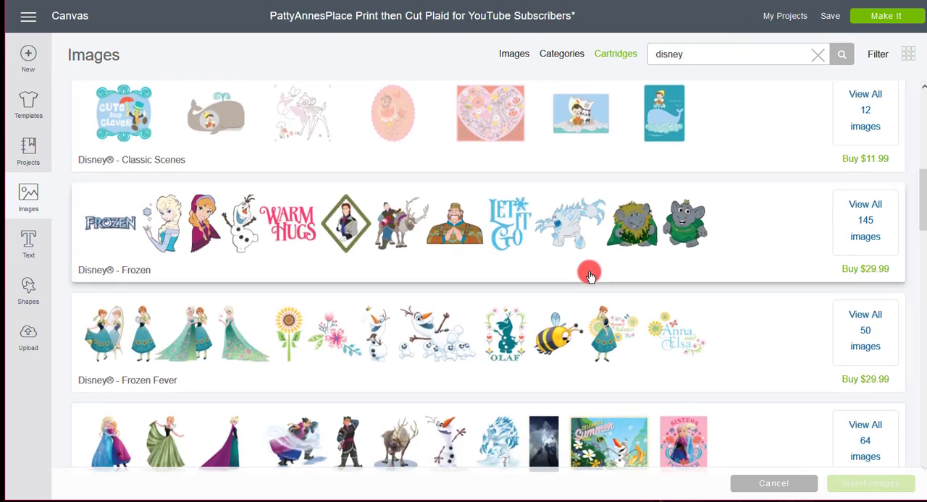
scroll(726, 283, "down", 3)
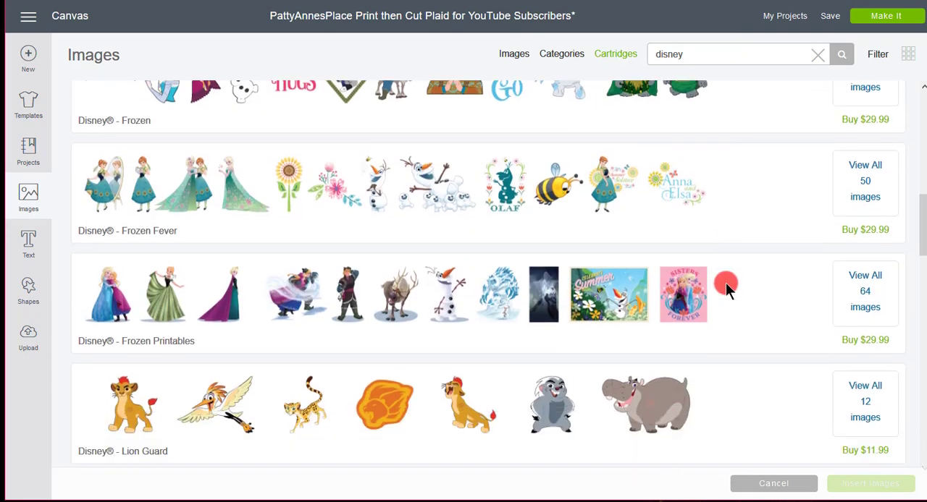
scroll(725, 284, "up", 3)
scroll(725, 283, "down", 3)
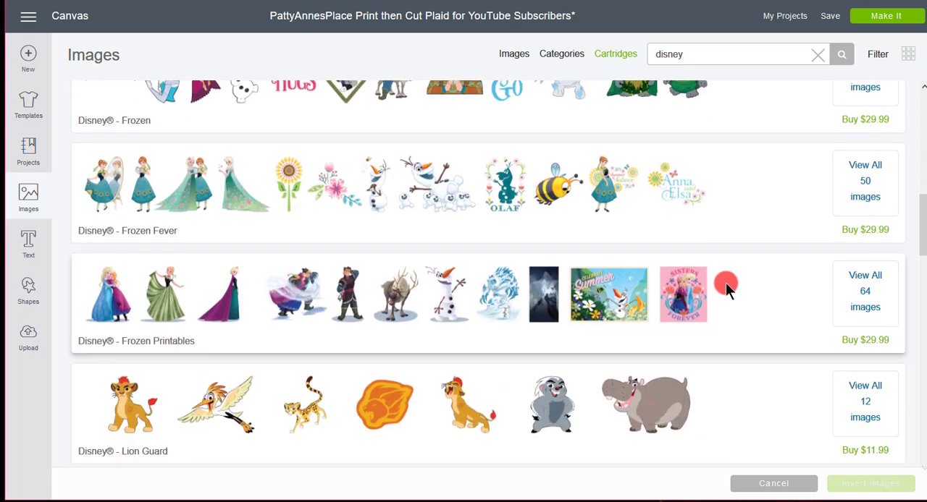
left_click(442, 298)
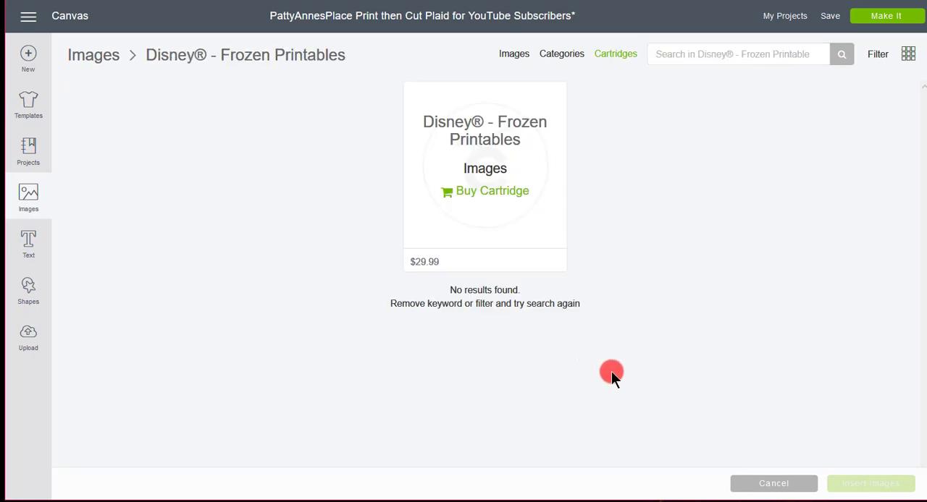
scroll(782, 319, "down", 5)
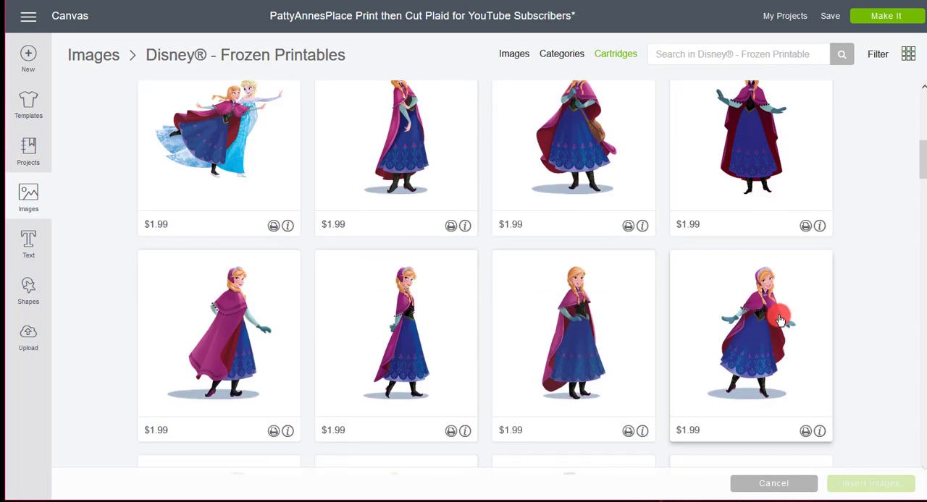
scroll(775, 321, "down", 10)
scroll(775, 323, "down", 3)
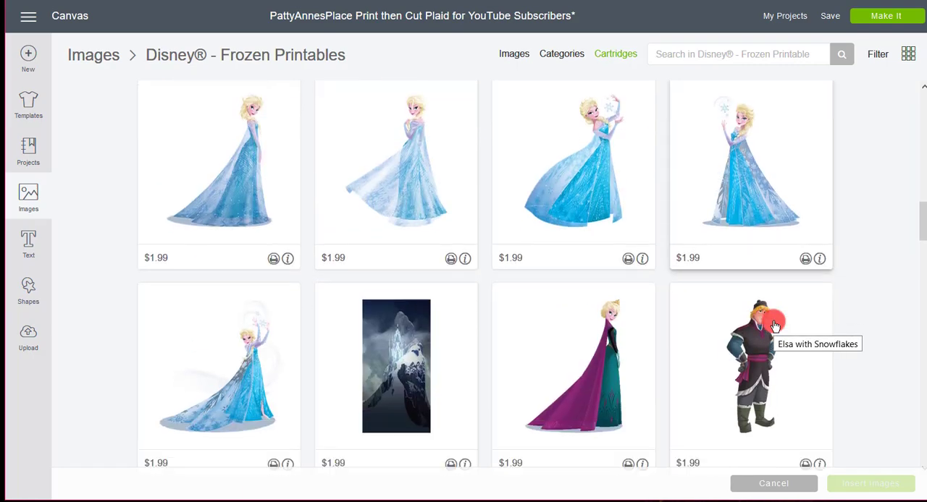
scroll(773, 321, "down", 3)
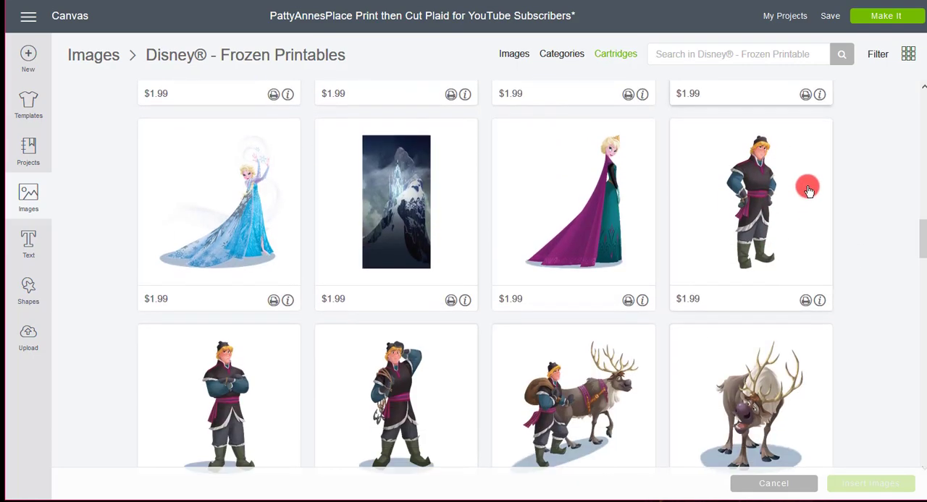
Limit the image library to Purchased images and search for "olaf"
left_click(879, 57)
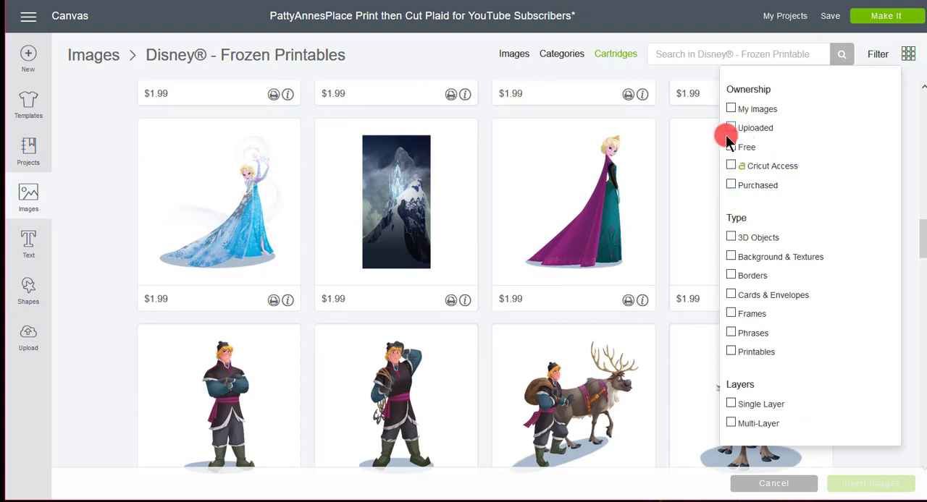
left_click(731, 187)
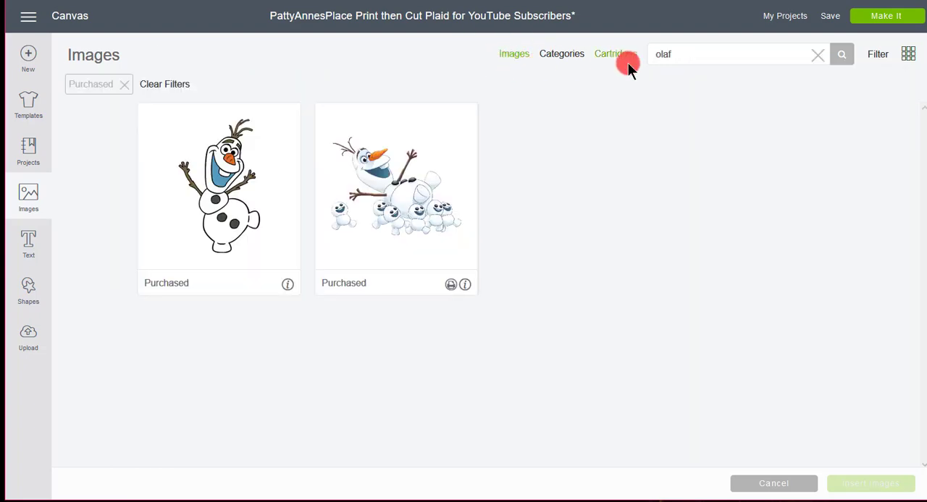
left_click(880, 57)
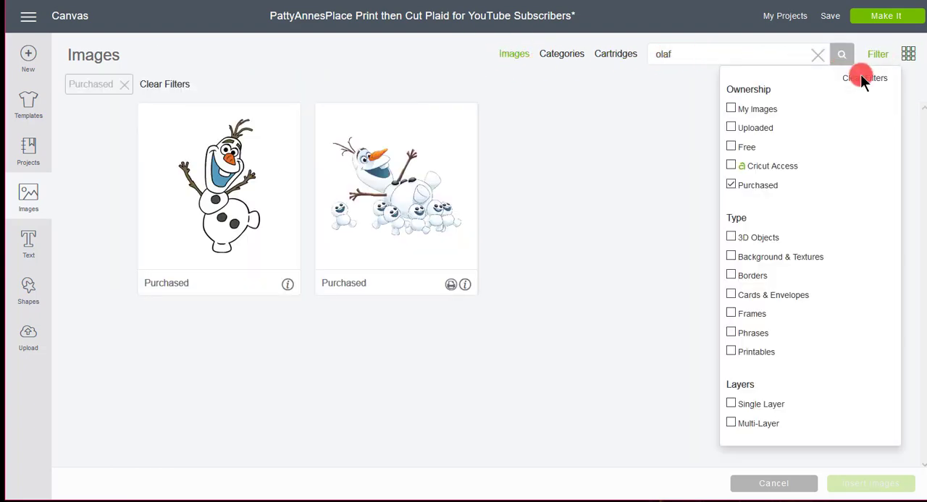
left_click(730, 185)
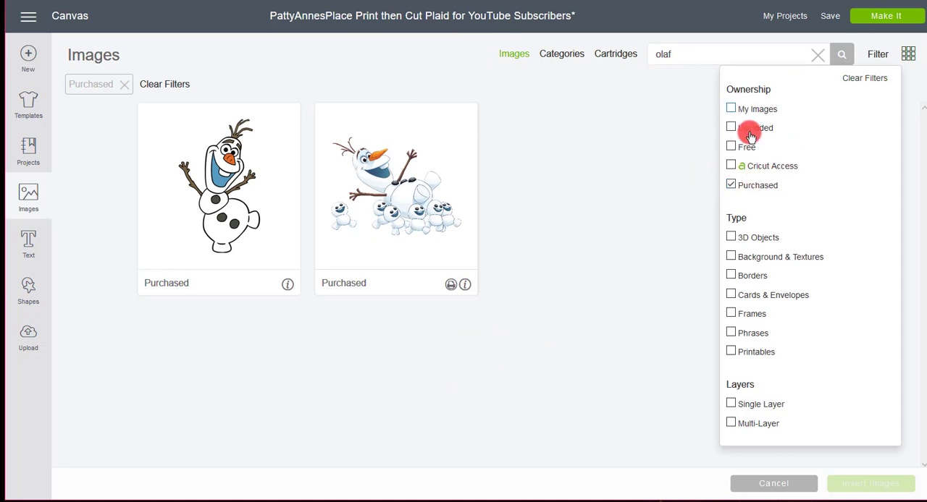
left_click(604, 194)
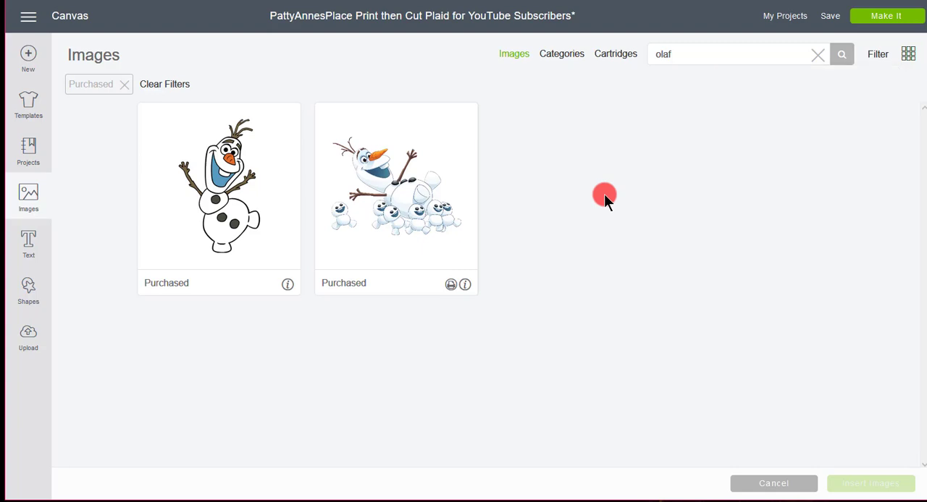
Insert the standing Olaf image and shrink it to fit centred inside the purple-framed middle label
left_click(241, 213)
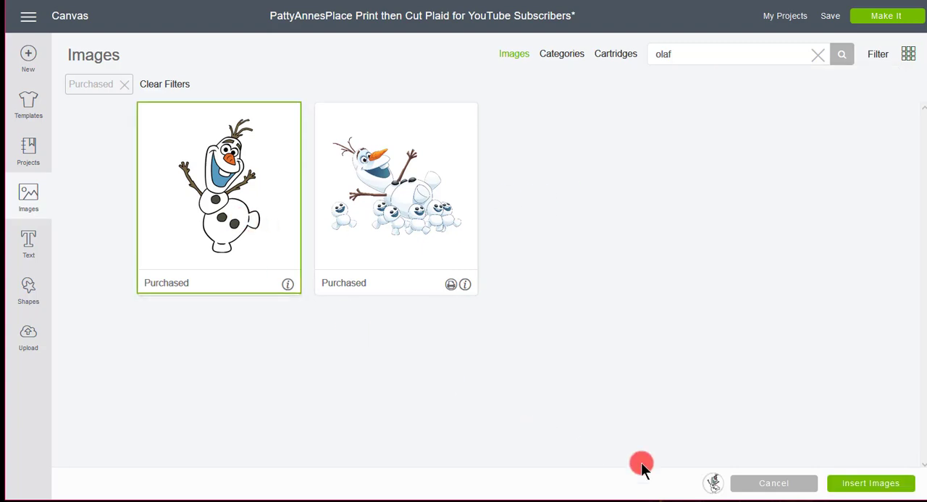
left_click(872, 483)
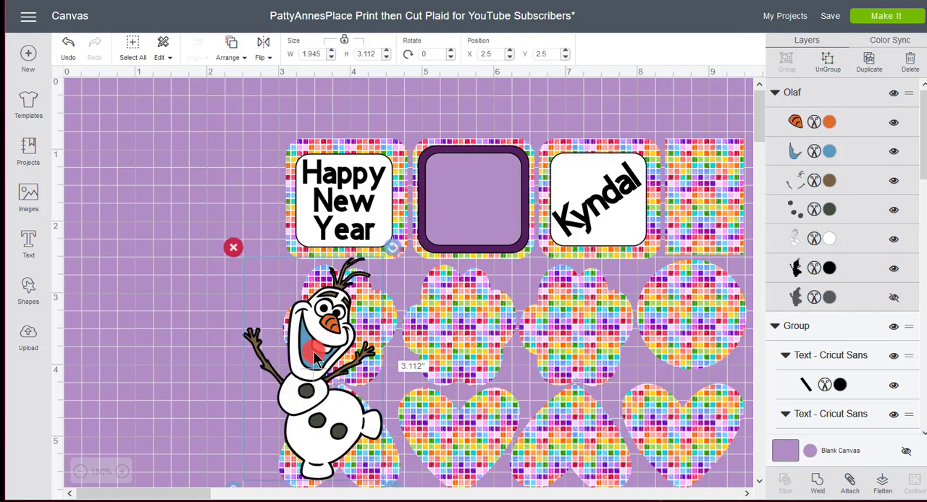
left_click_drag(315, 353, 241, 232)
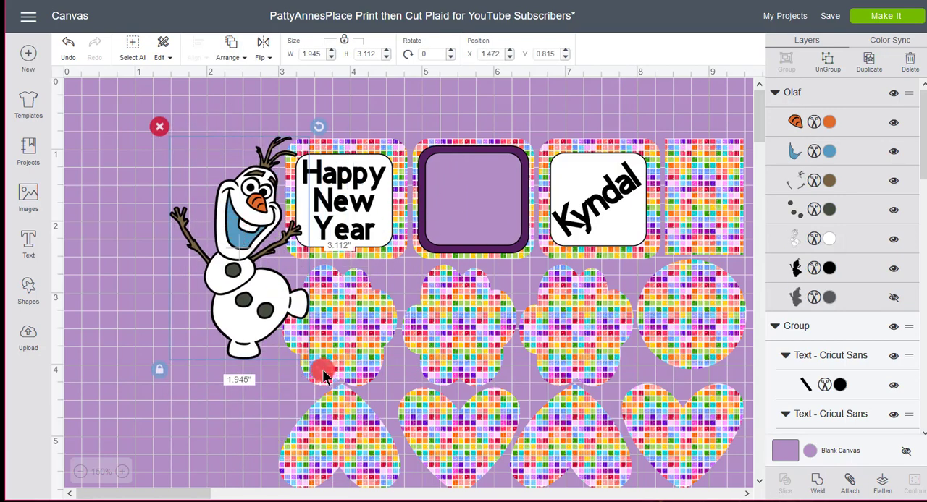
left_click_drag(323, 376, 510, 250)
left_click_drag(480, 220, 484, 219)
left_click(155, 228)
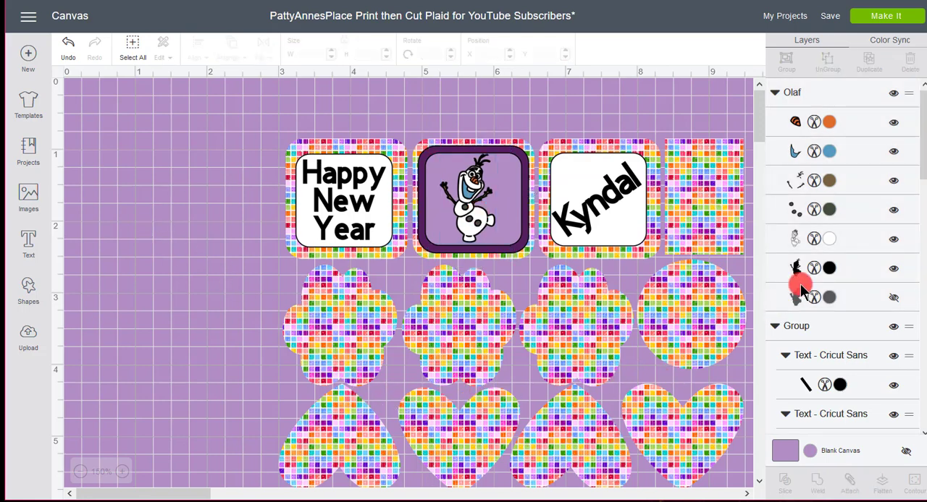
Return to the image library's cartridges, enter "cricut craftroom" as the search, and clear the Purchased filter
left_click_drag(759, 128, 761, 145)
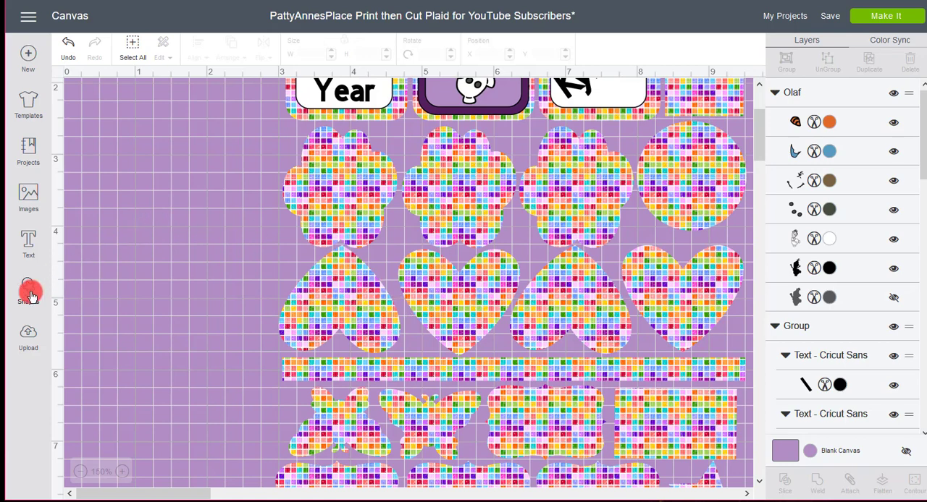
left_click(29, 197)
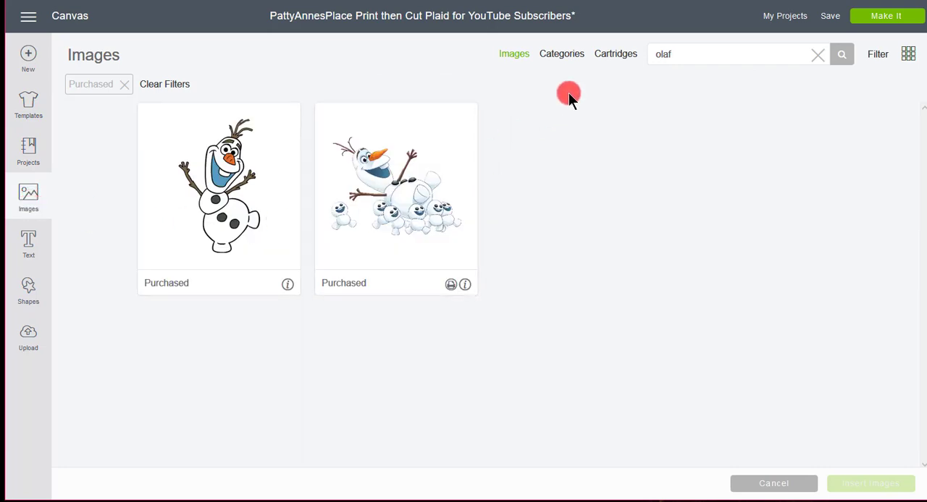
left_click(621, 55)
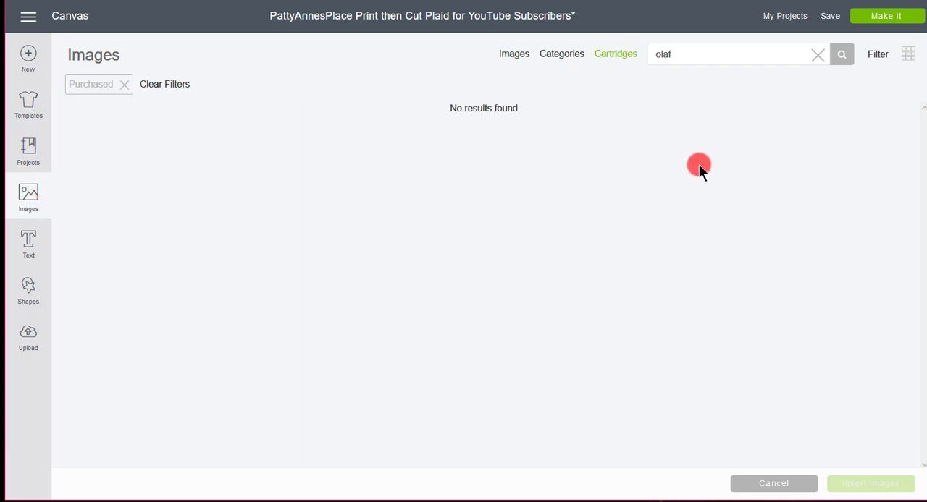
left_click(690, 60)
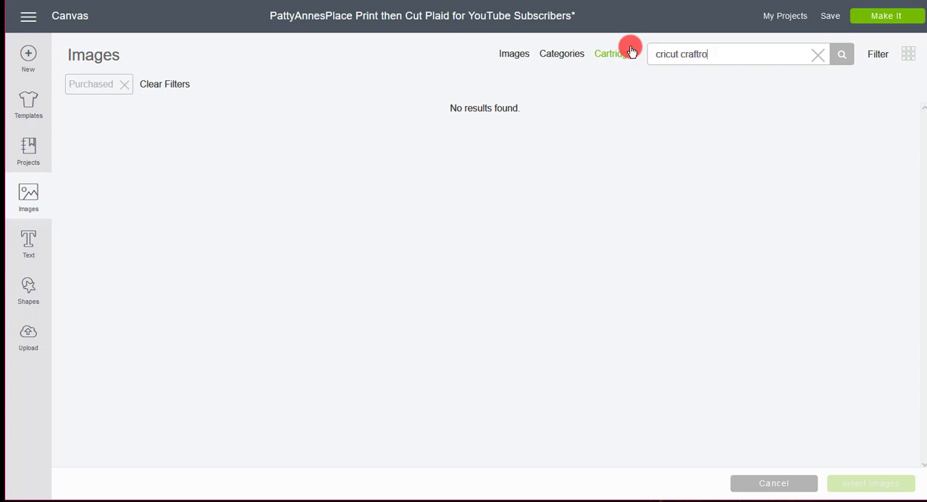
left_click(630, 52)
left_click(560, 55)
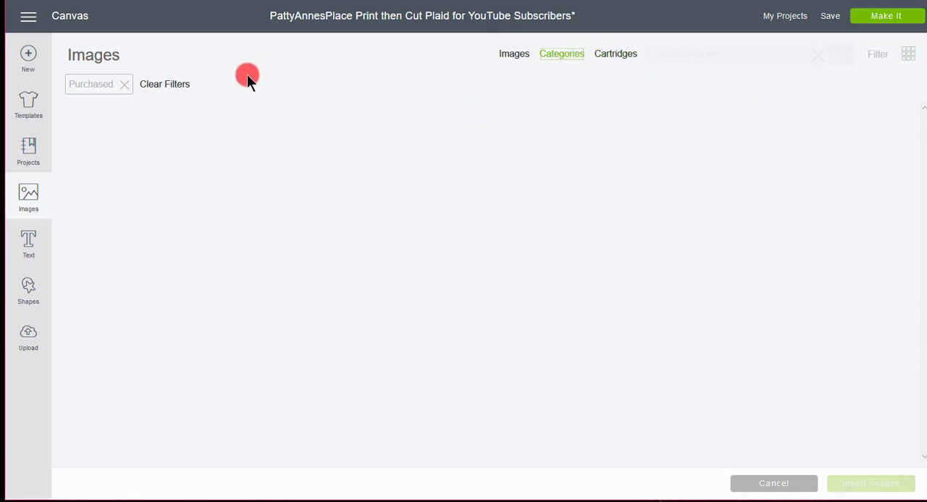
left_click(173, 84)
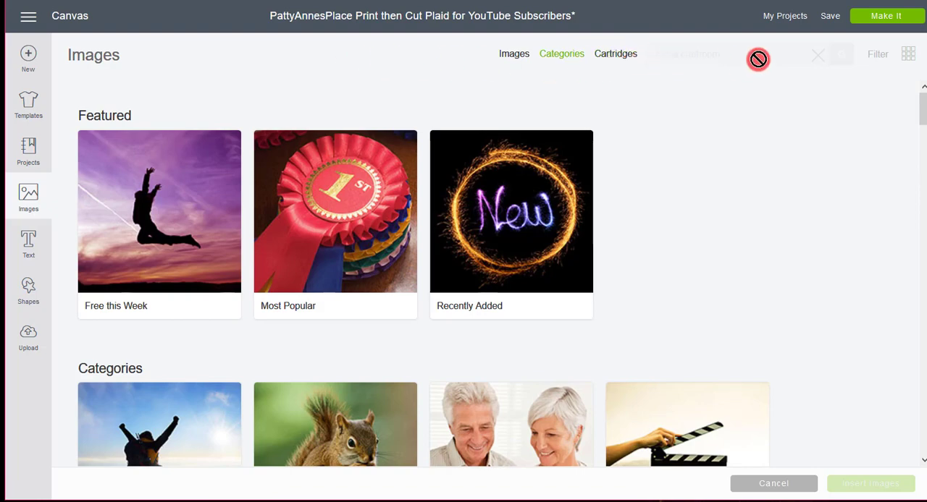
Search all cartridges for "cricut craftroom" with every ownership filter cleared
left_click(624, 58)
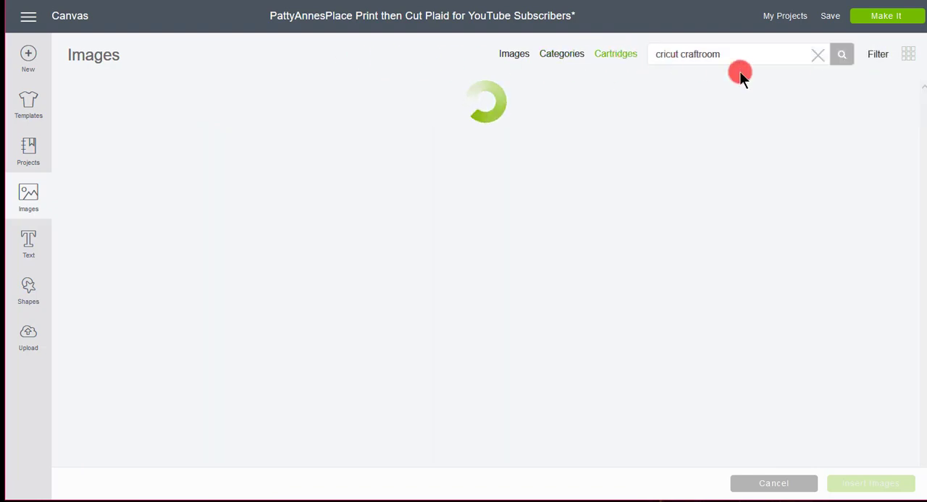
left_click(879, 55)
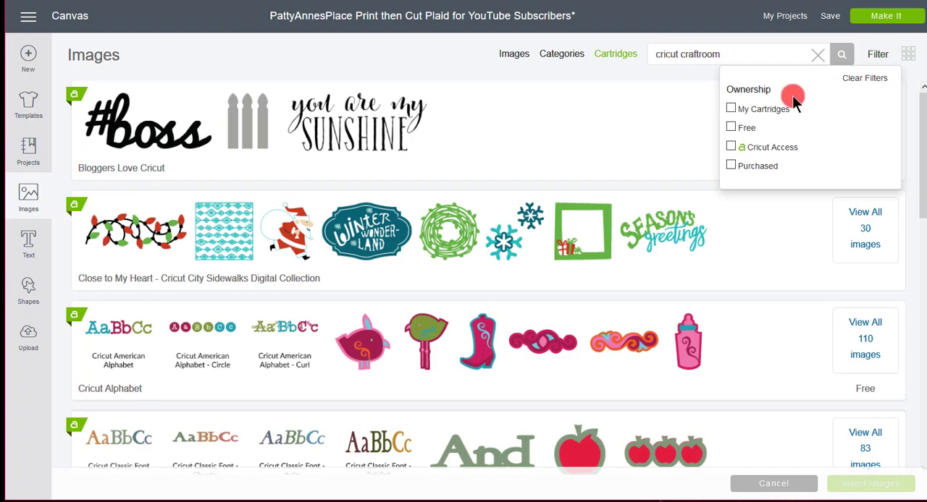
left_click(847, 78)
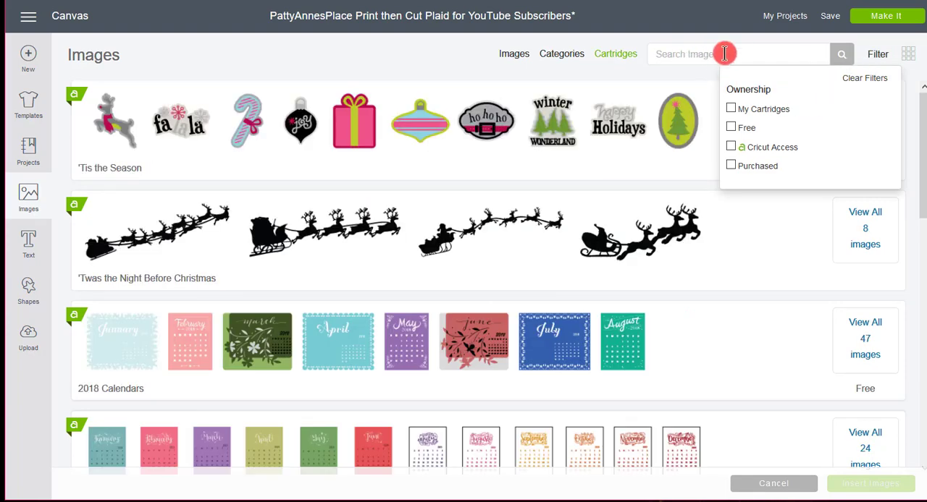
left_click(725, 54)
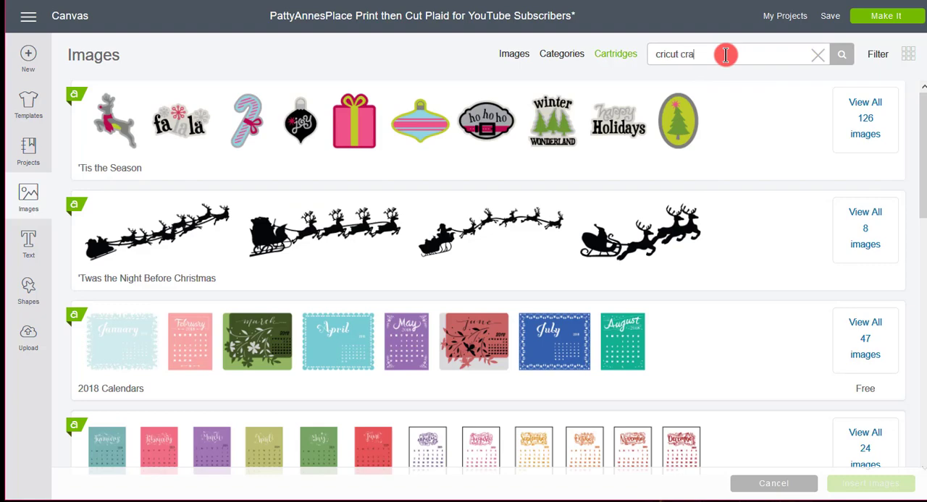
key("Return")
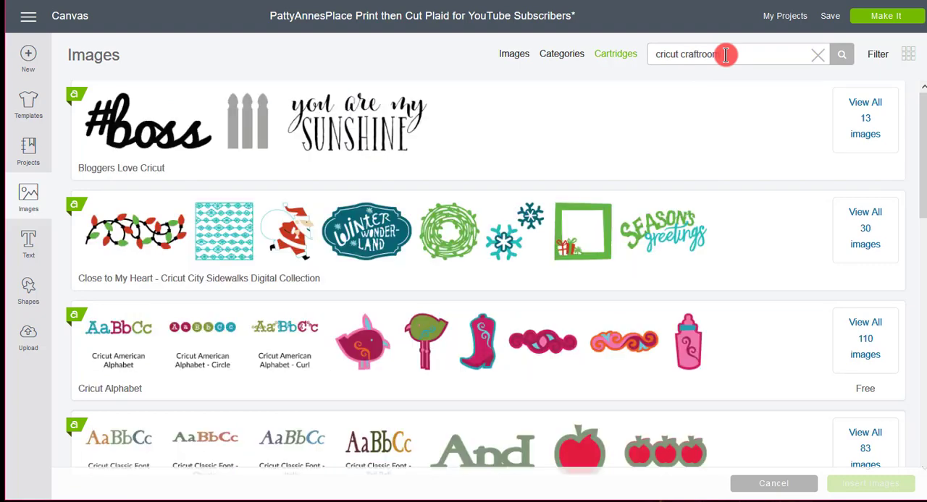
Insert the plain heart image from the Cricut Craft Room Basics cartridge
scroll(480, 222, "down", 4)
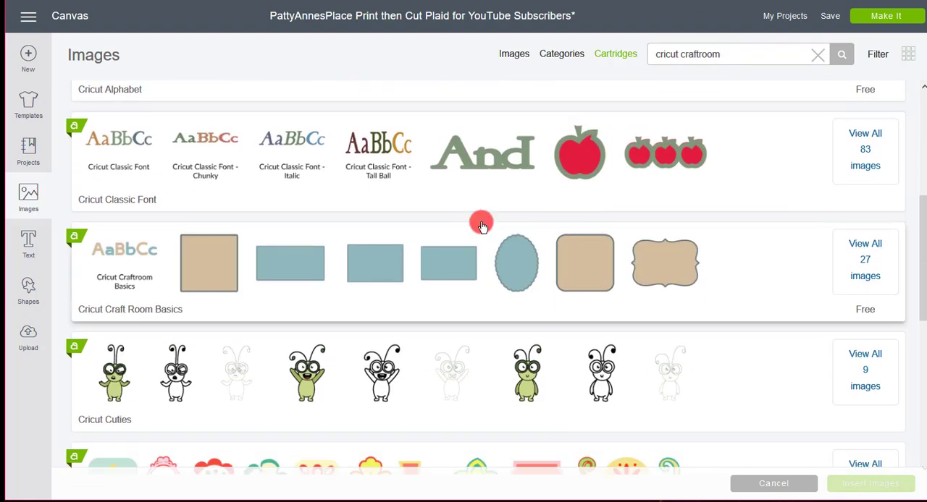
left_click(129, 289)
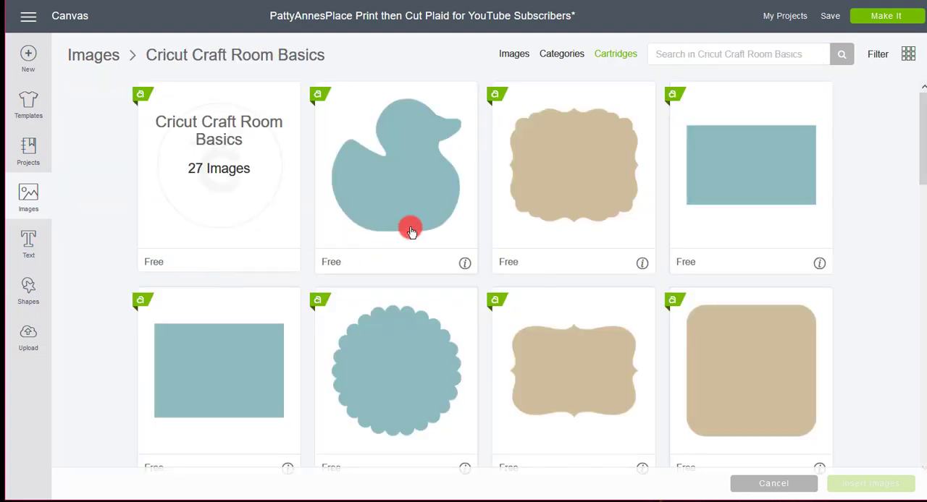
scroll(875, 173, "down", 6)
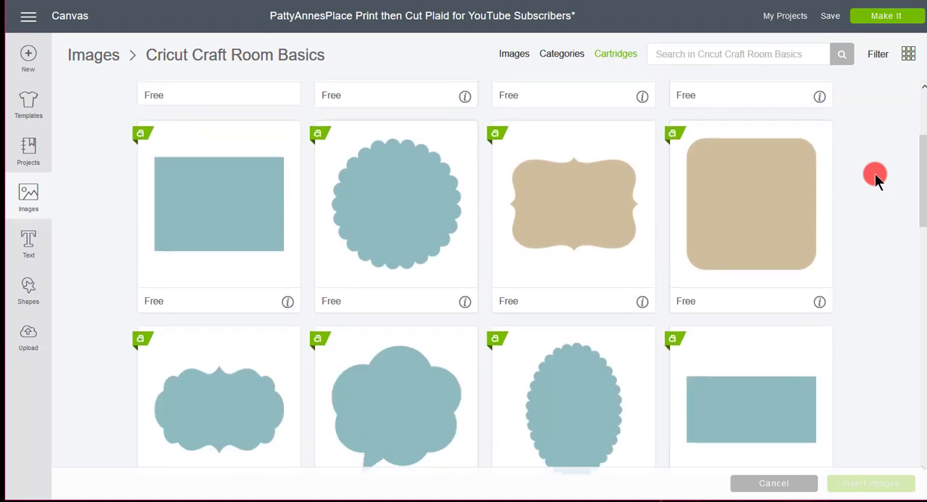
scroll(717, 313, "down", 6)
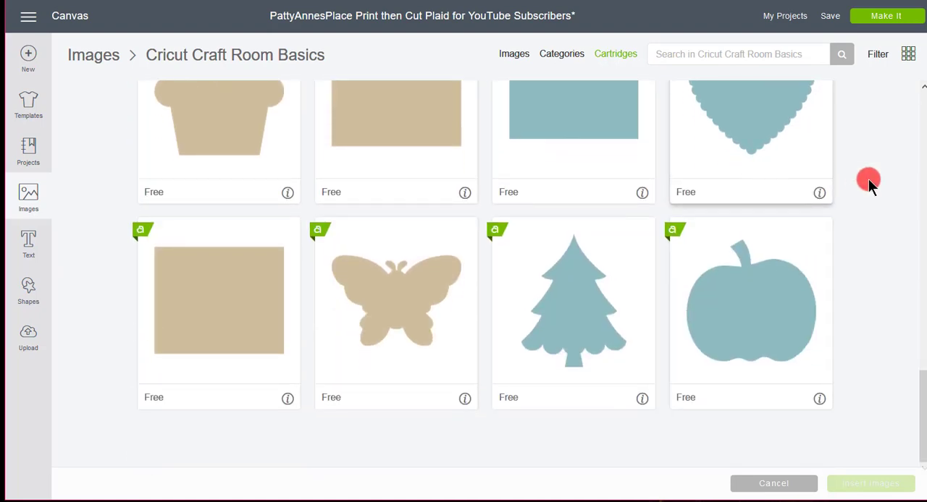
scroll(868, 179, "up", 4)
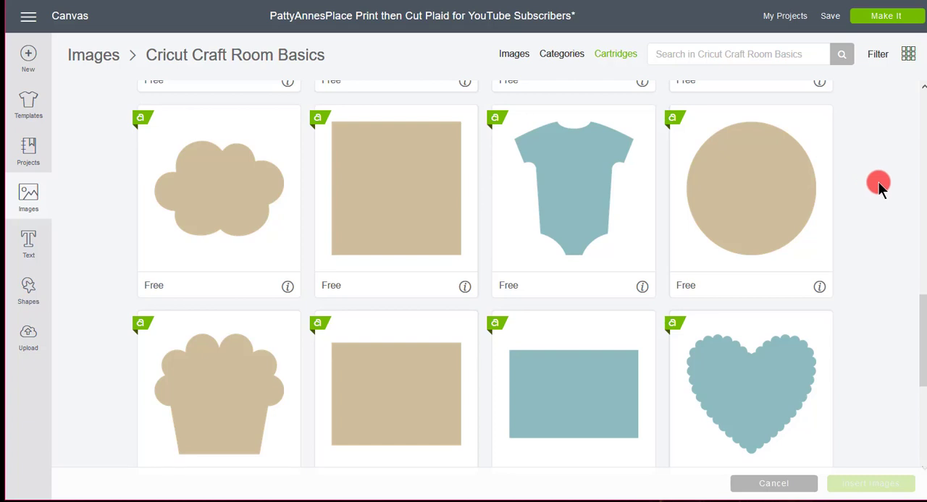
scroll(878, 182, "up", 2)
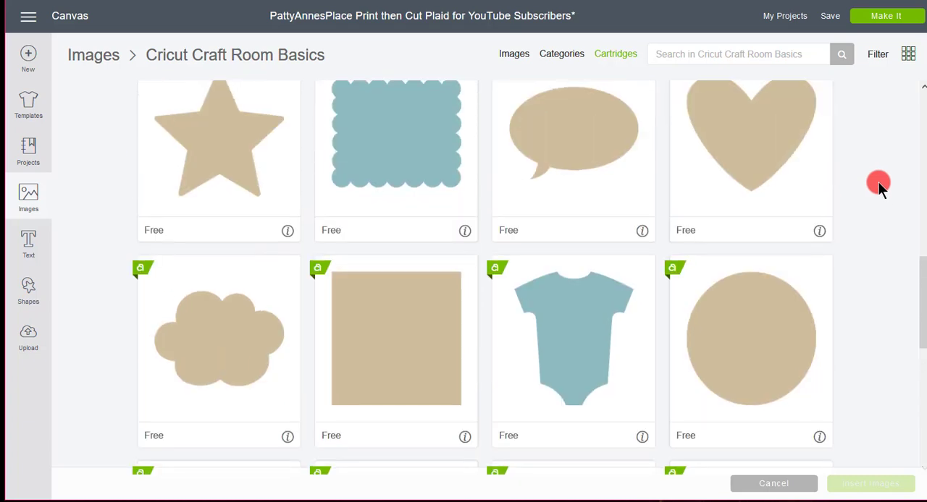
scroll(878, 182, "up", 2)
left_click(758, 284)
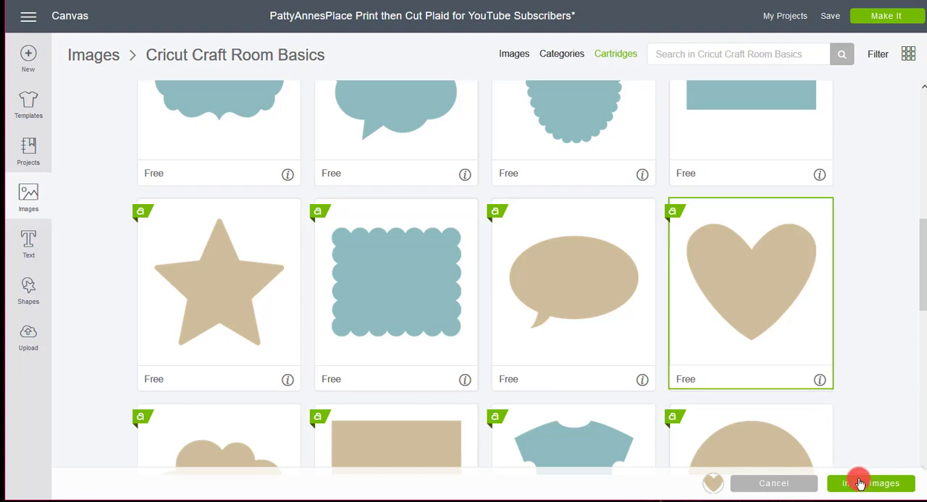
left_click(860, 484)
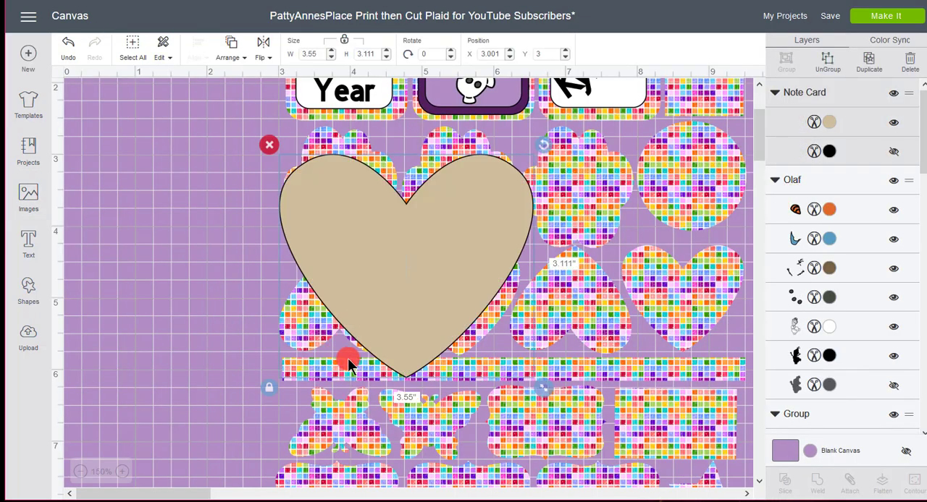
Shrink the inserted heart to about 1.374 by 1.204 inches and centre it on the first upright patterned heart
left_click_drag(436, 271, 288, 265)
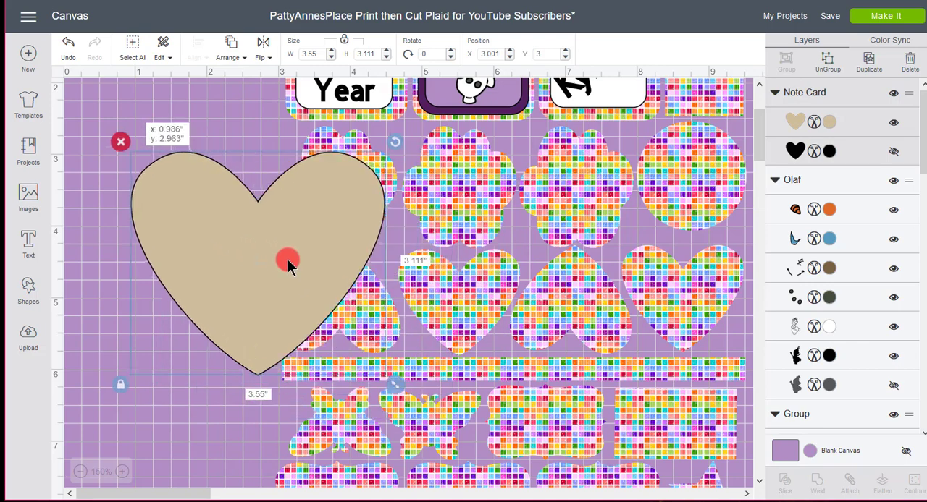
left_click_drag(312, 304, 262, 285)
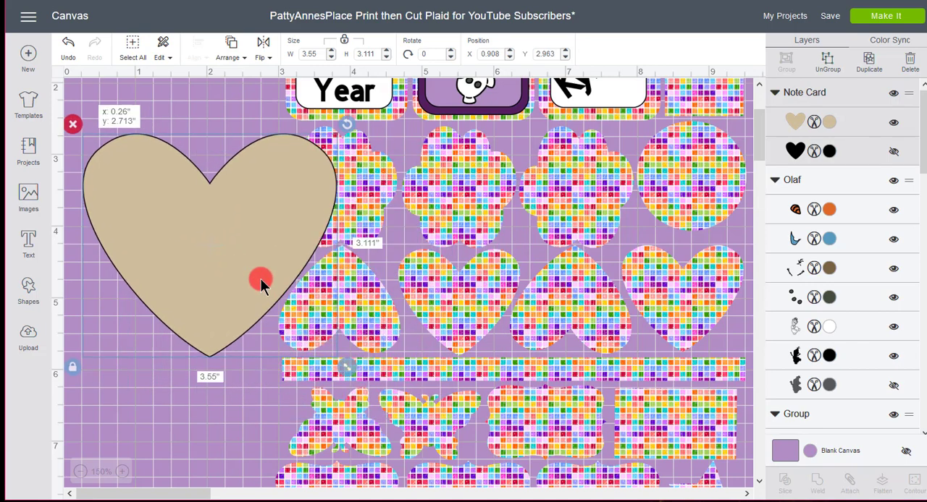
left_click_drag(340, 364, 538, 341)
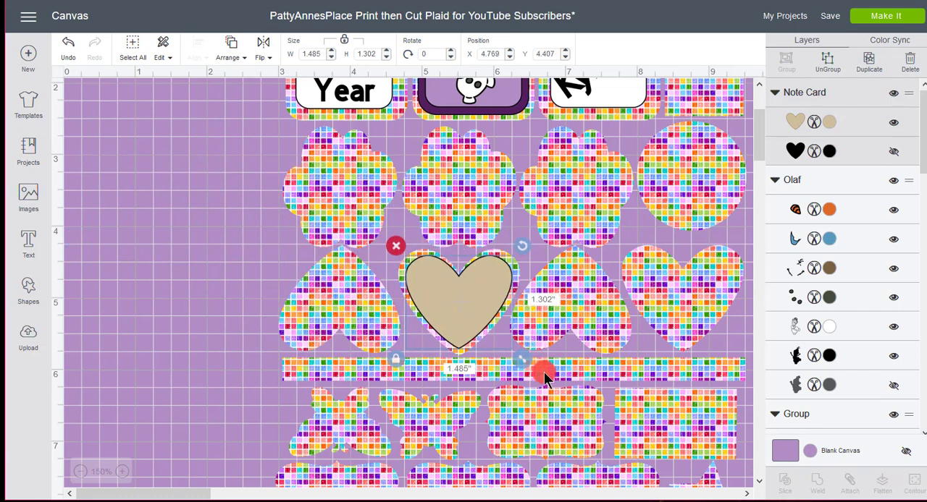
left_click_drag(544, 372, 470, 324)
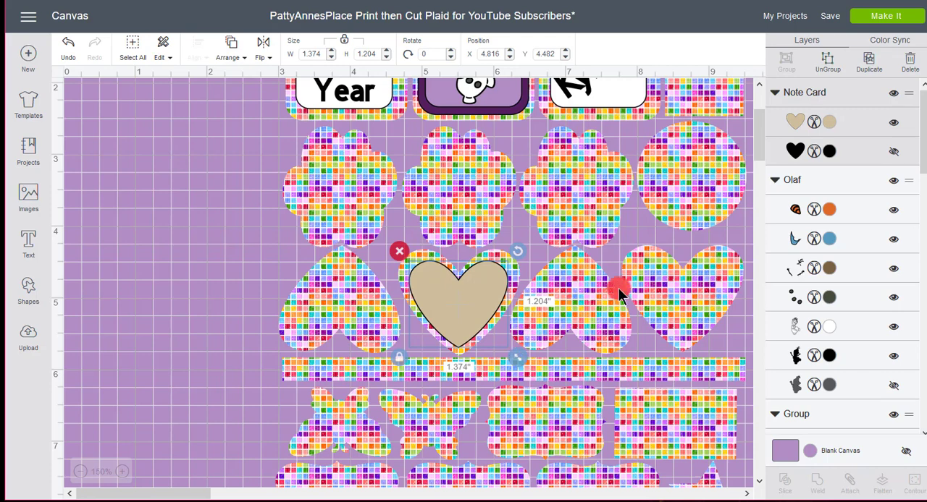
Recolour the inserted heart to pink #F8AFD5 and nudge it slightly upward within the patterned heart
left_click(829, 122)
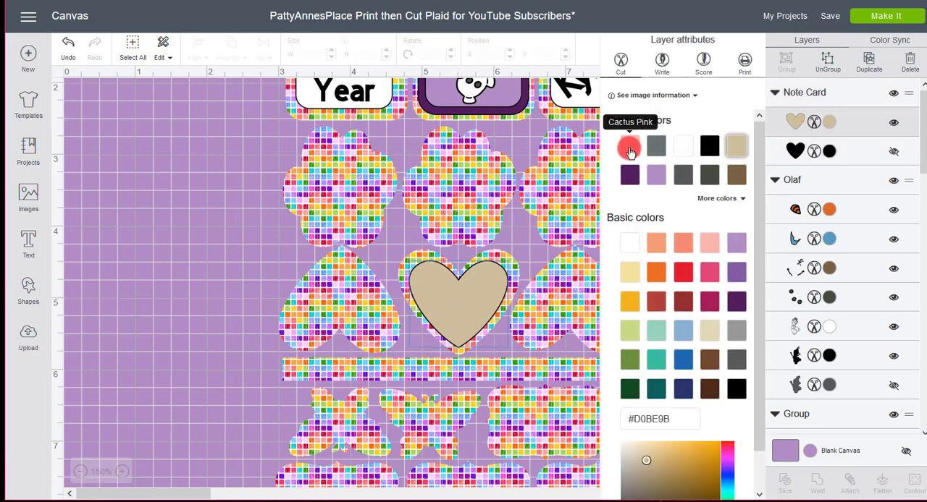
left_click(629, 149)
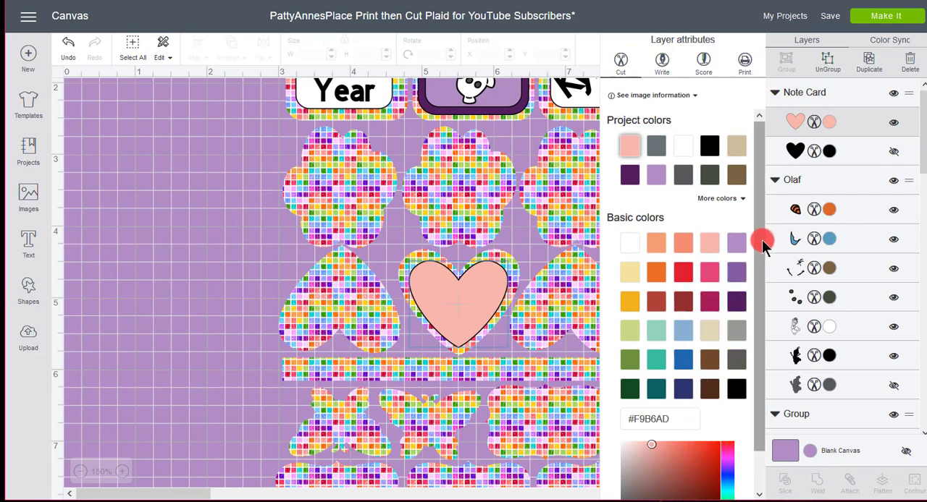
scroll(761, 242, "down", 1)
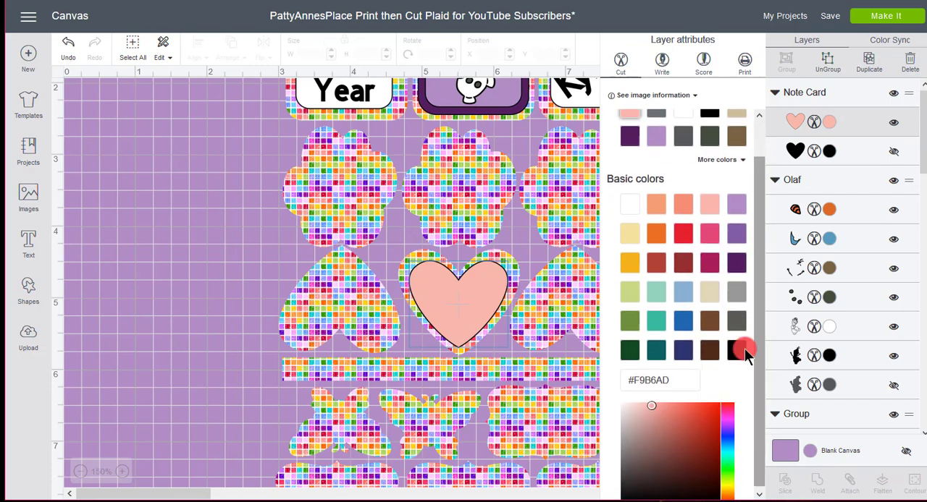
left_click(649, 408)
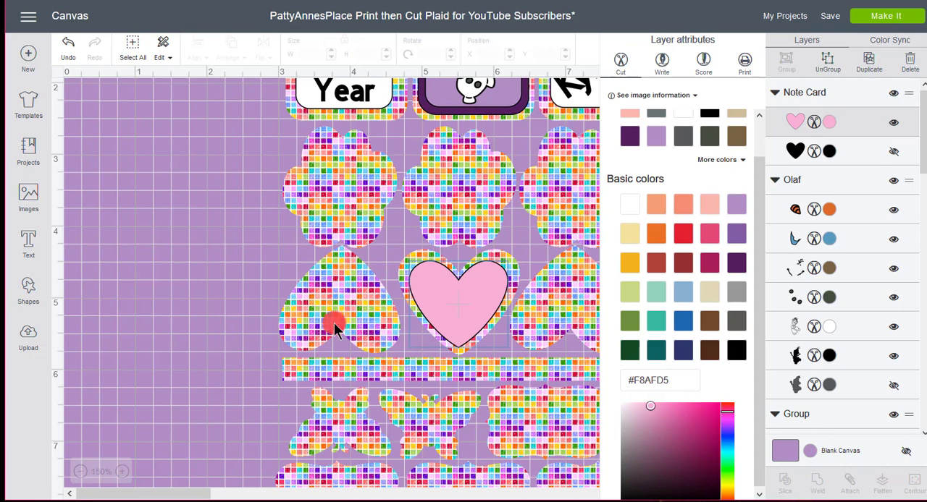
left_click_drag(466, 307, 467, 306)
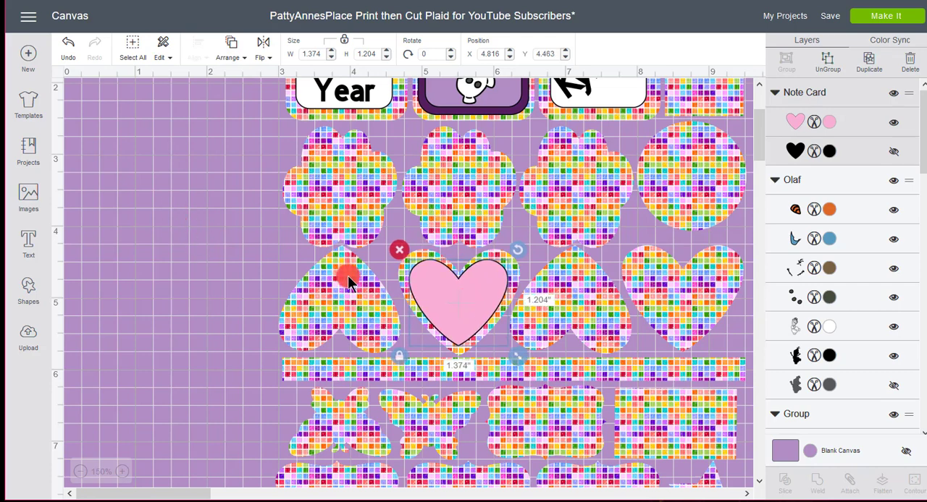
left_click(128, 240)
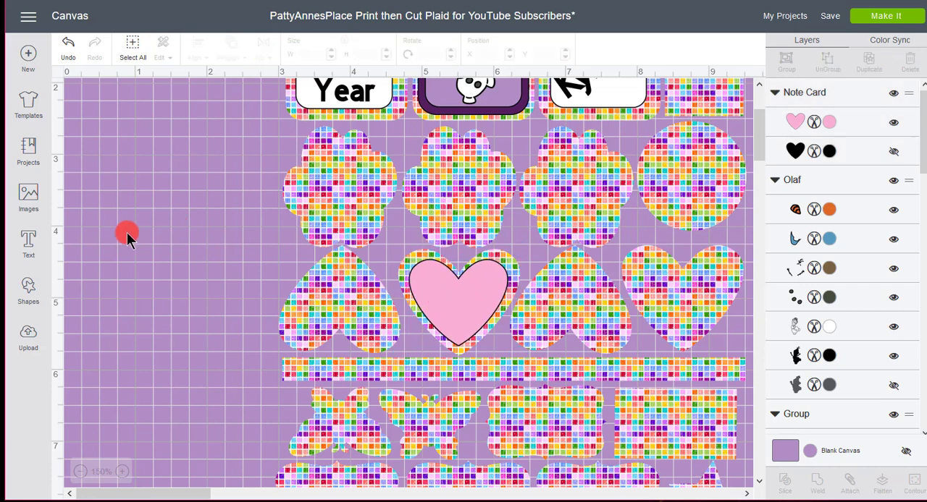
Add a text object reading "xoxo" to the canvas
left_click(33, 249)
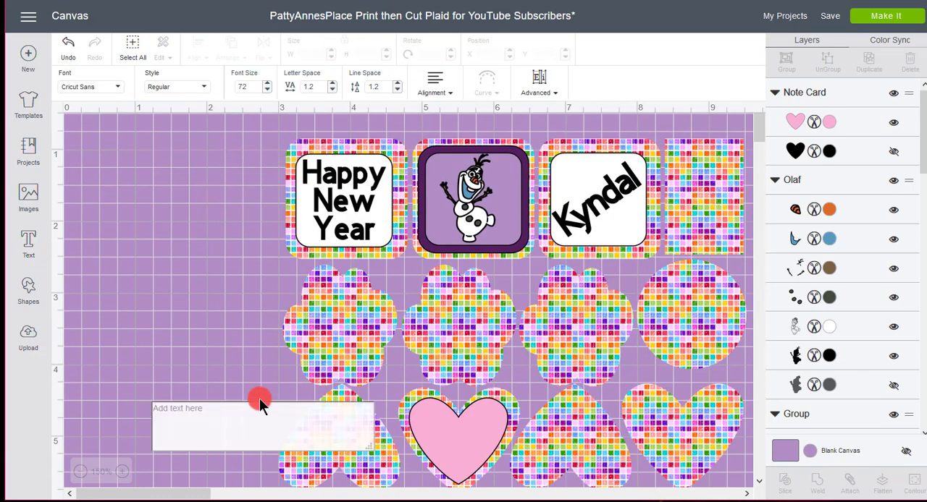
type("x")
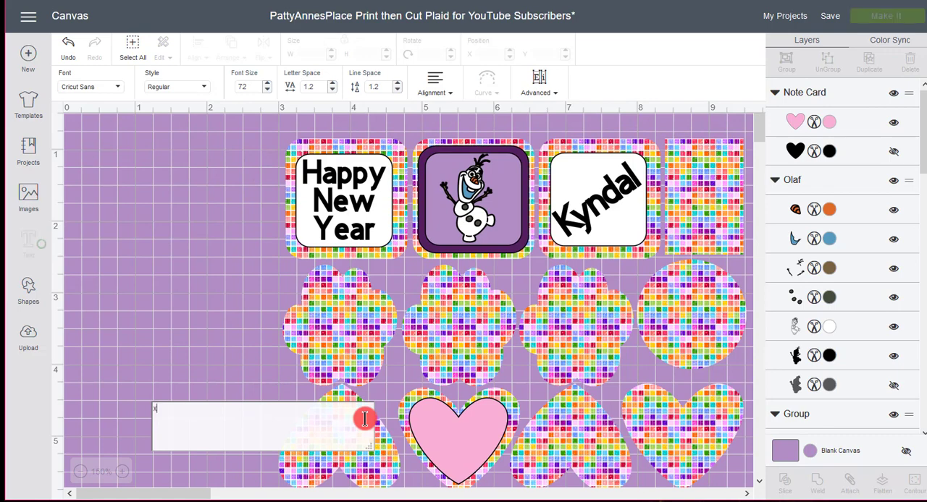
type("oxo")
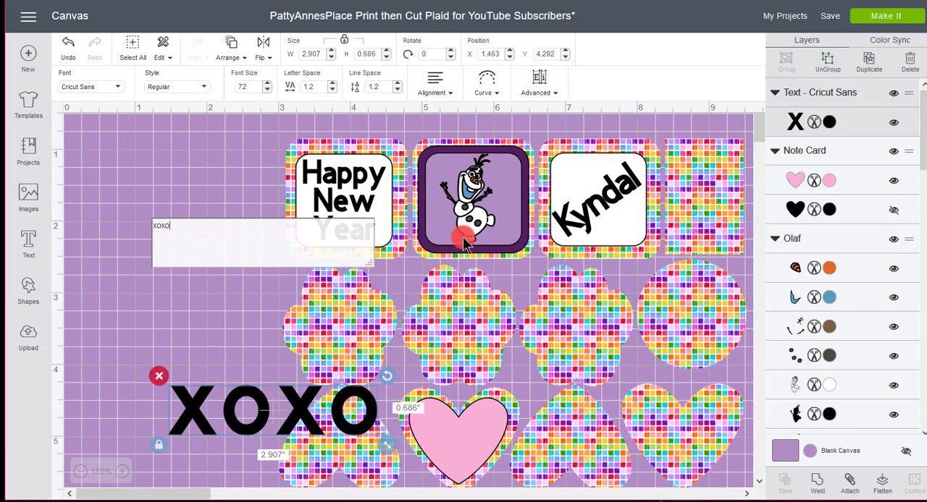
Set the "xoxo" text in the AR HERMANN font and move it to the empty canvas area beside the stickers
left_click(118, 89)
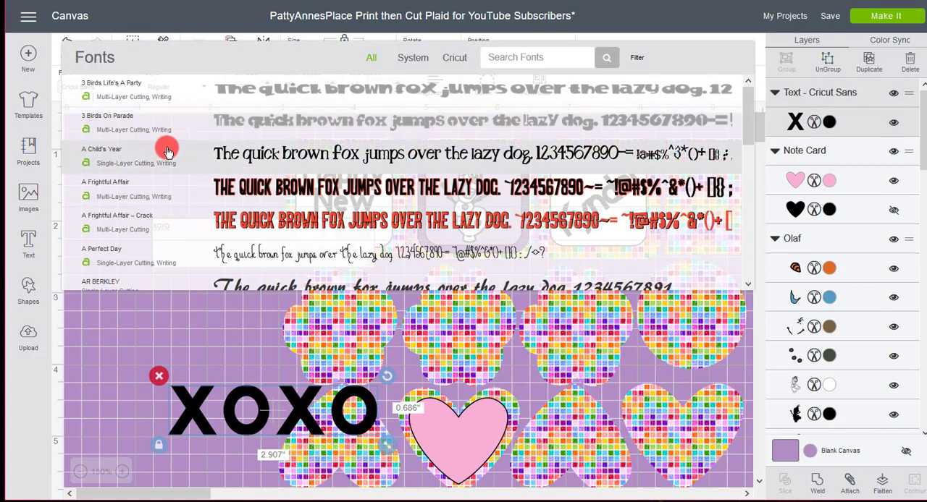
scroll(166, 150, "down", 5)
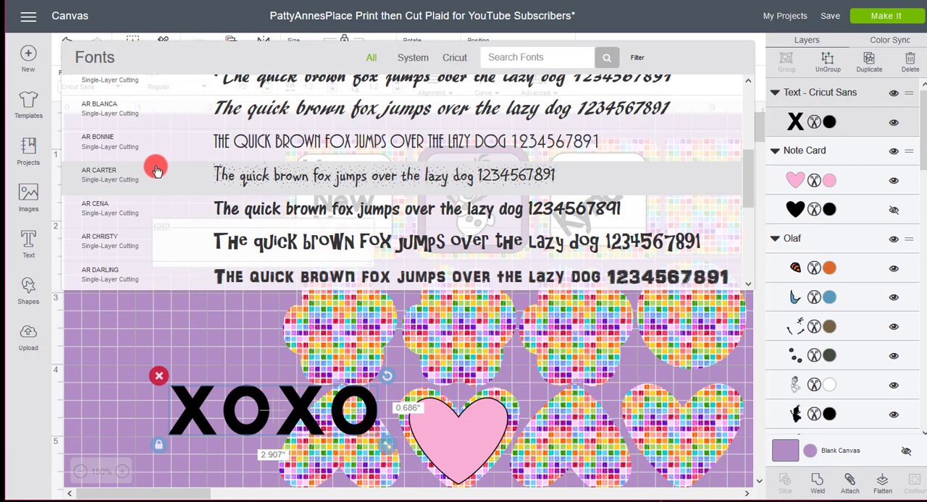
scroll(154, 170, "down", 6)
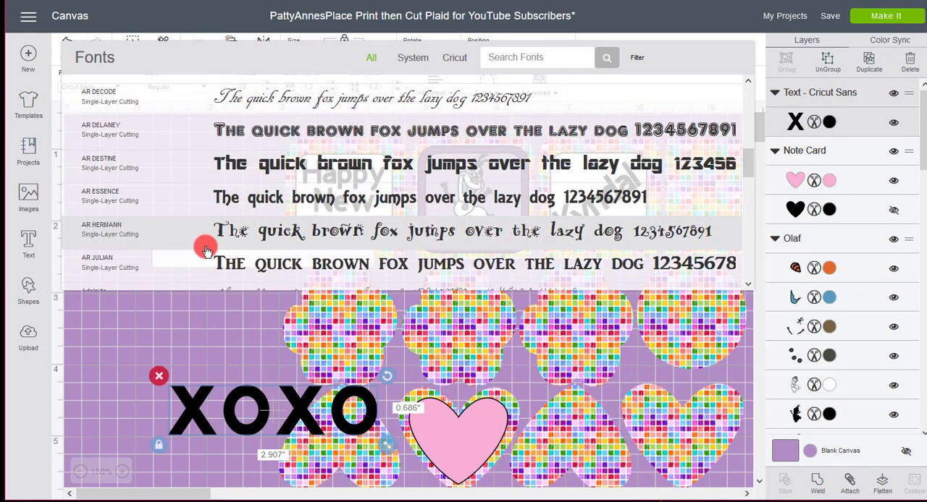
left_click(113, 233)
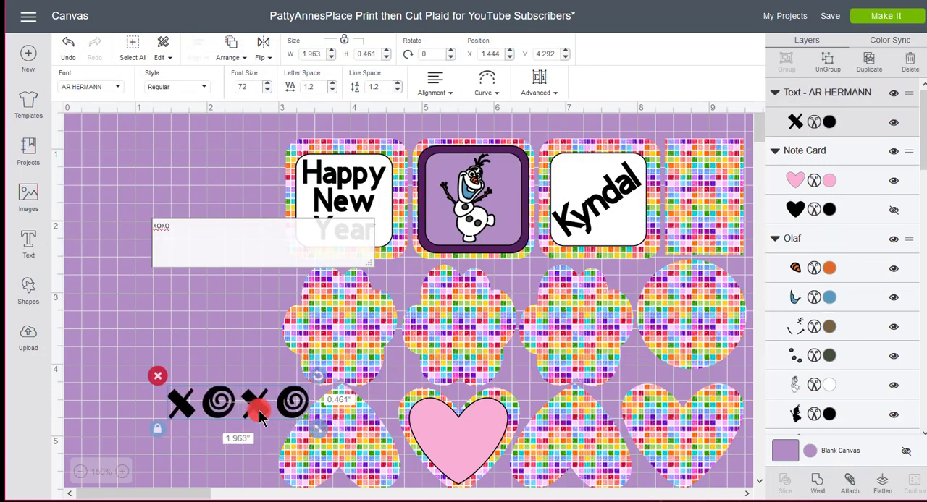
left_click_drag(260, 418, 222, 264)
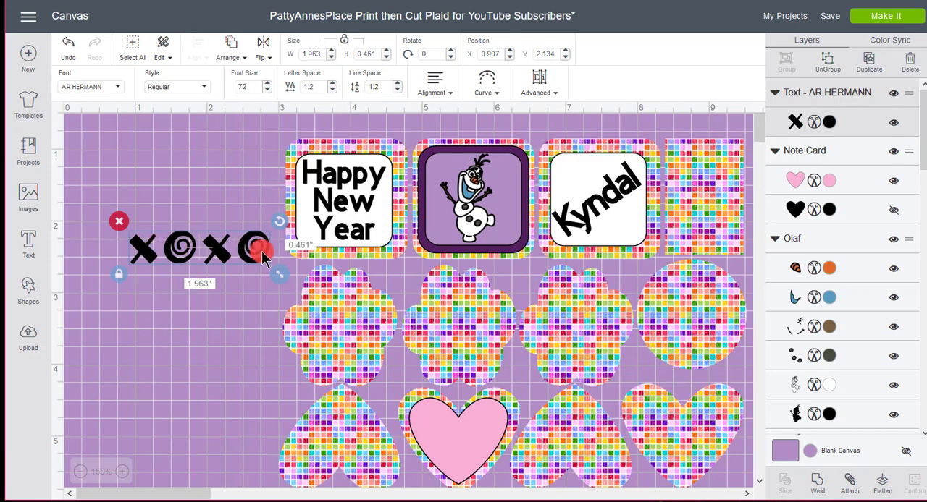
Reduce the letter spacing of the "xoxo" text to 0
left_click(333, 93)
left_click(333, 93)
left_click(332, 94)
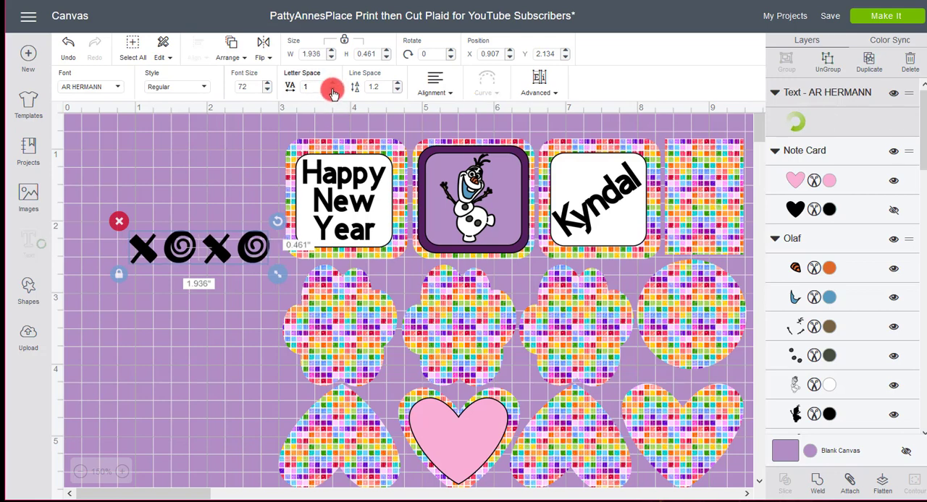
left_click(332, 94)
left_click(332, 94)
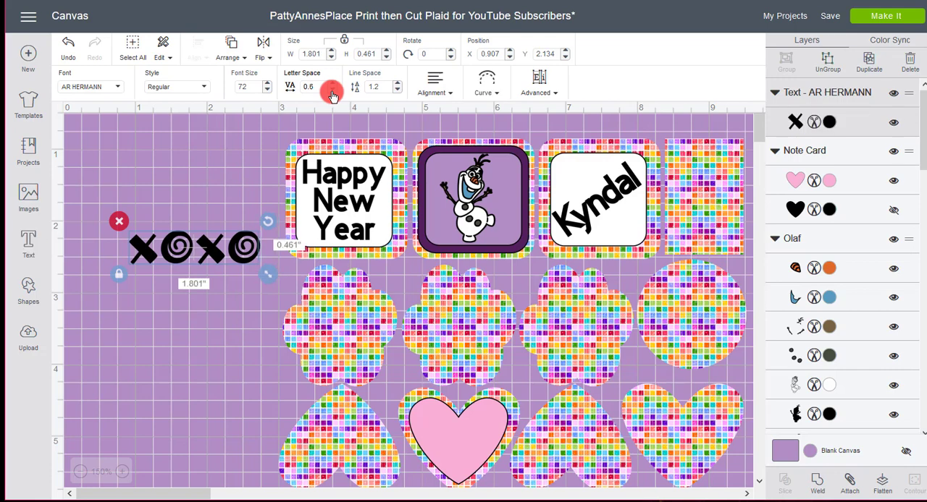
left_click(332, 94)
left_click(332, 94)
left_click(332, 94)
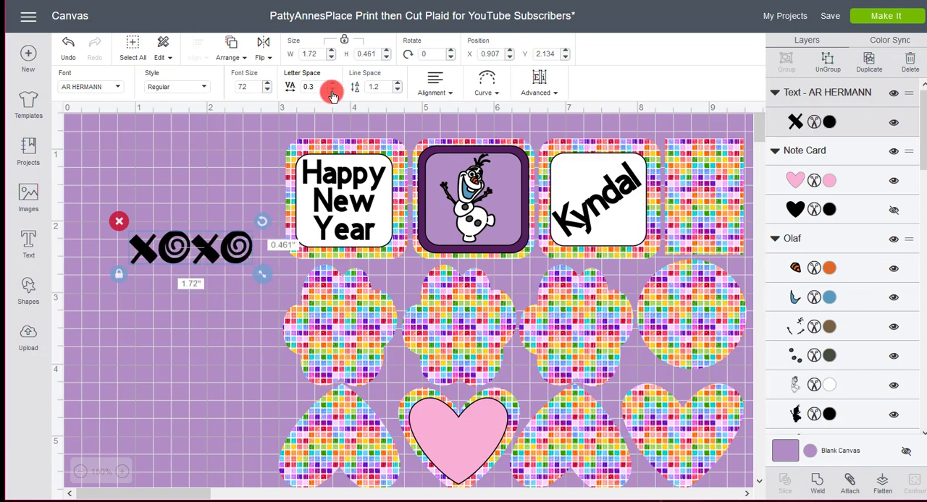
left_click(333, 94)
left_click(332, 94)
left_click(333, 94)
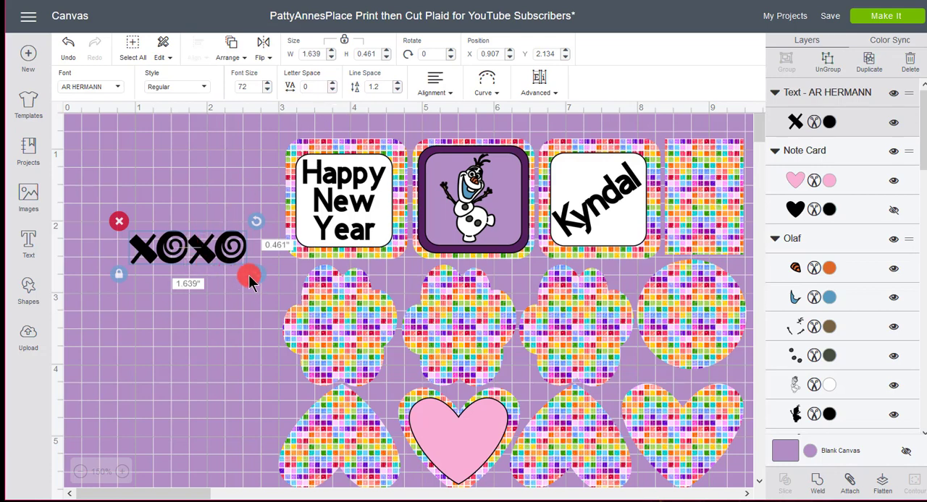
Fit the "xoxo" text onto the pink heart at about 1.102 by 0.31 inches and recolour it dark purple #54205F
left_click_drag(257, 274, 464, 443)
left_click(171, 285)
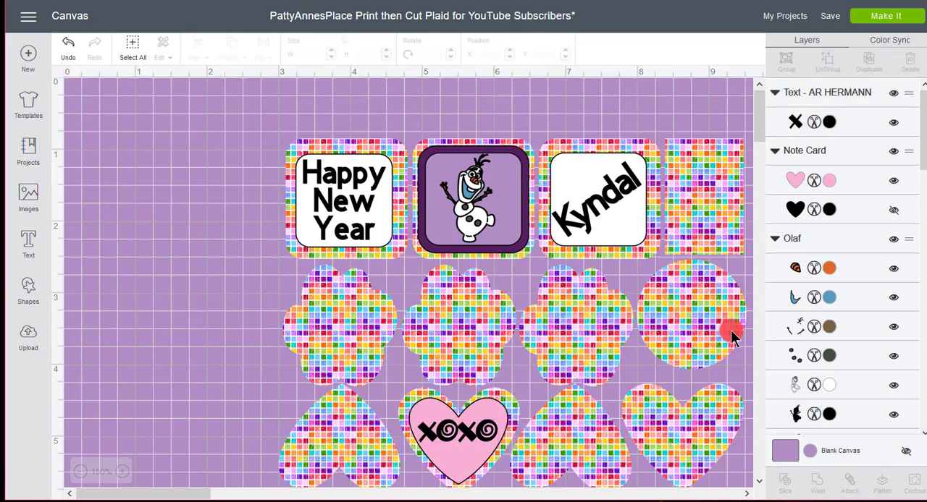
left_click(467, 435)
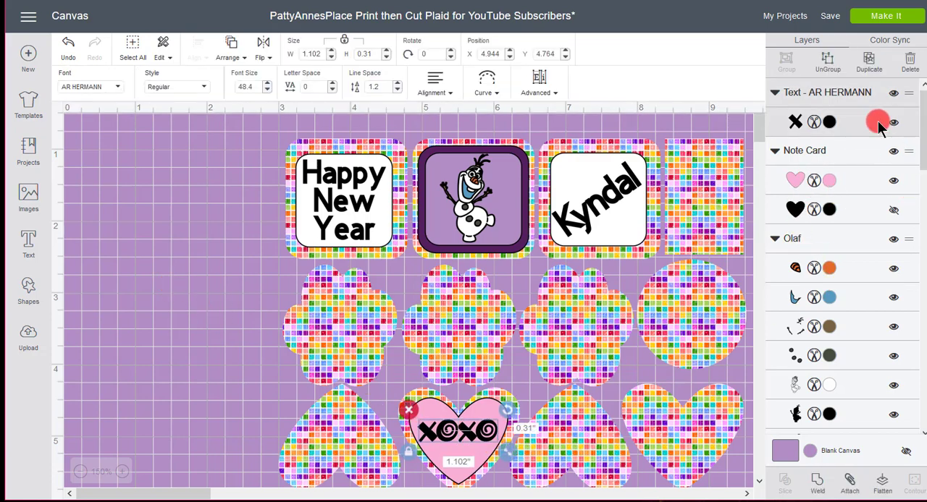
left_click(830, 122)
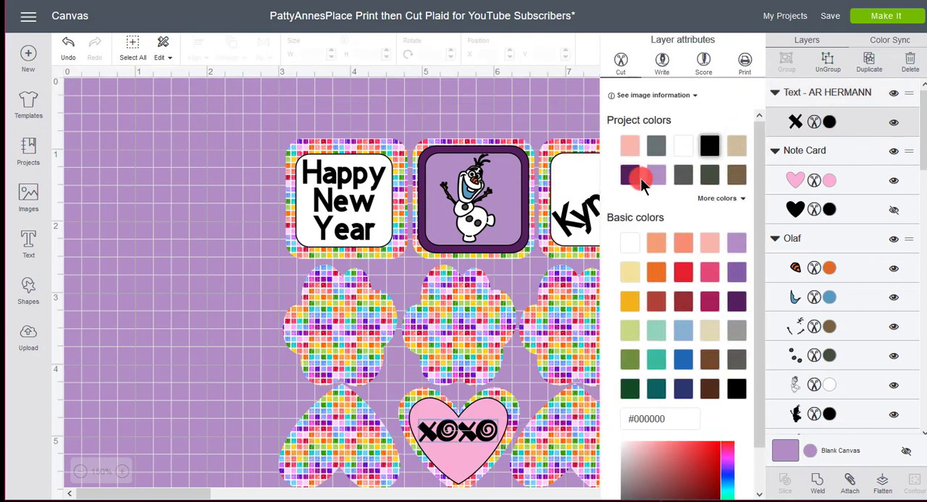
left_click(232, 236)
Check the rest of the sticker sheet and delete the leftover tan label shape beside it
scroll(695, 253, "down", 5)
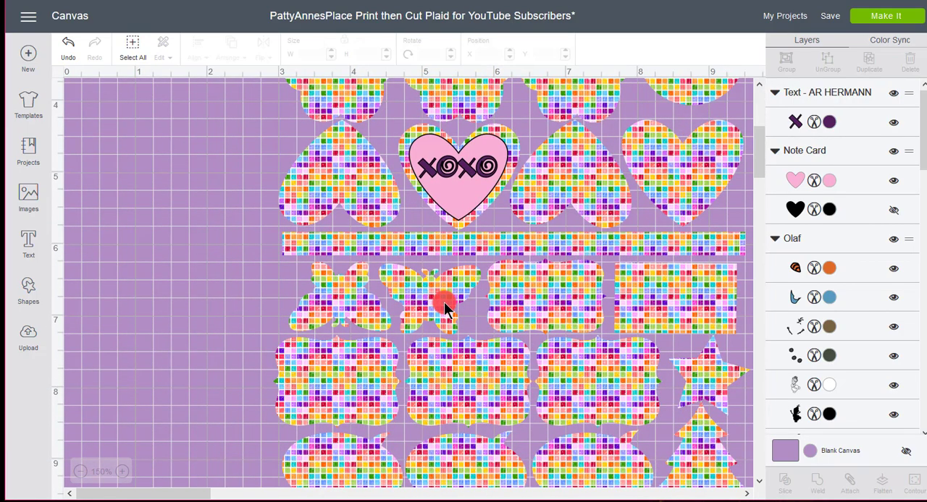
scroll(611, 323, "down", 5)
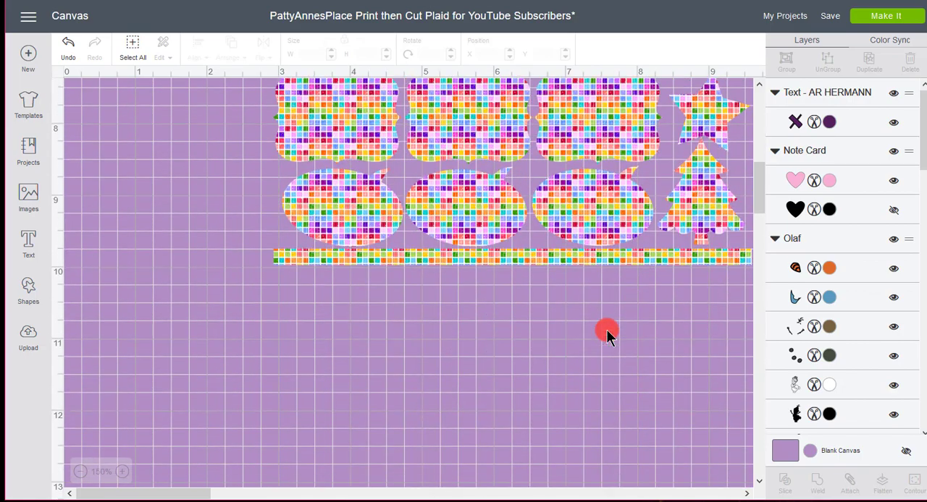
scroll(609, 328, "up", 5)
scroll(604, 325, "up", 6)
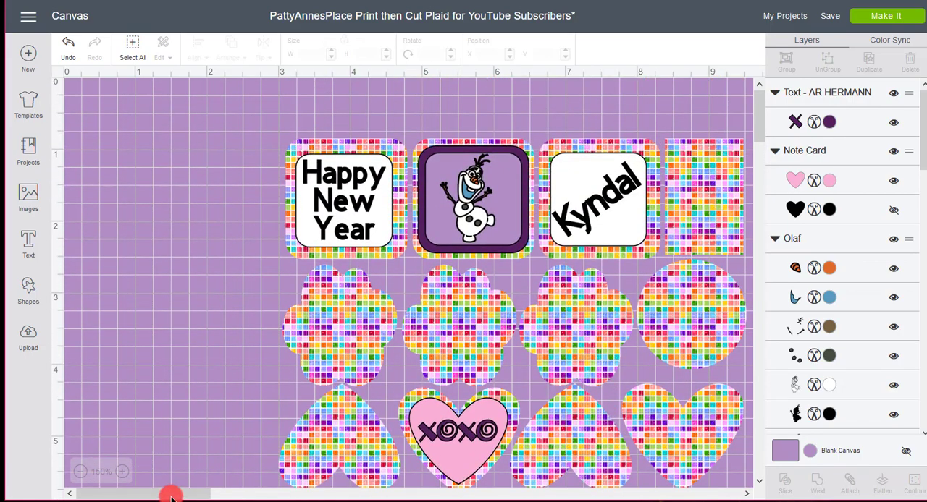
left_click_drag(172, 496, 205, 495)
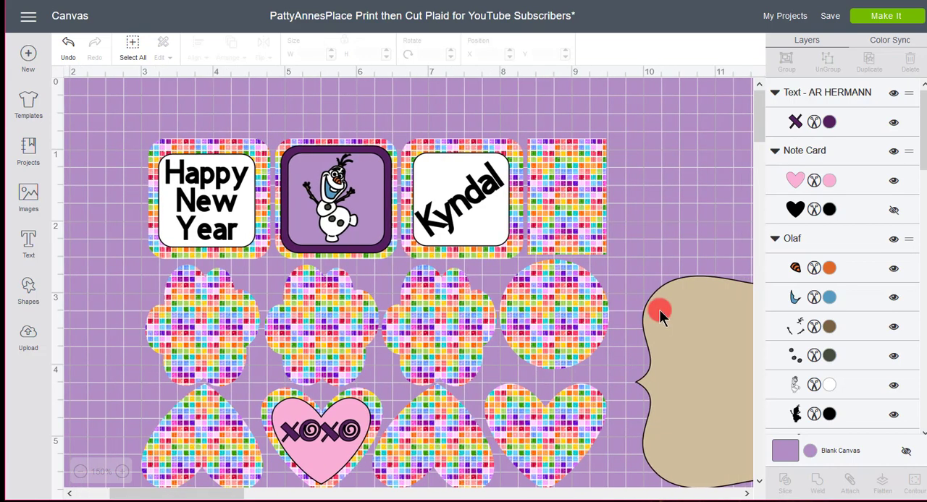
left_click(672, 314)
left_click(625, 261)
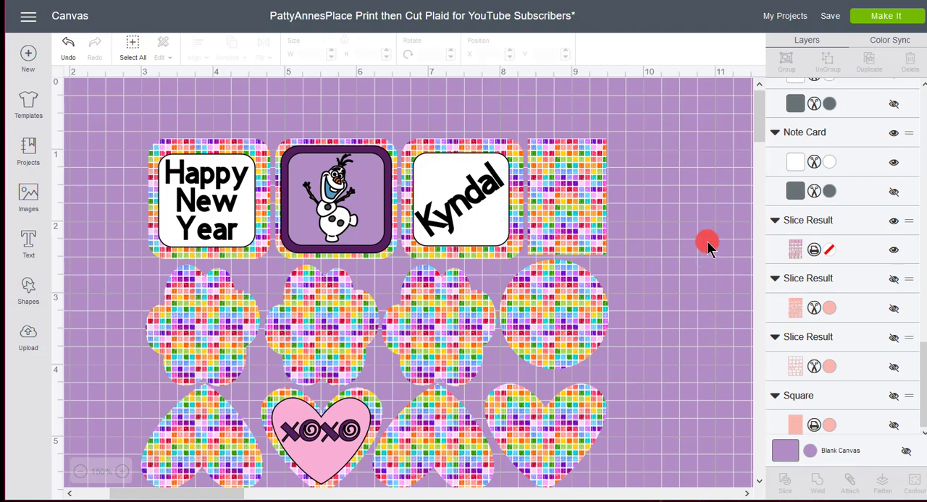
Preview the unflattened project's cutting mats, examine how the layers are split across mats 2 to 4, and return to the canvas
left_click(887, 21)
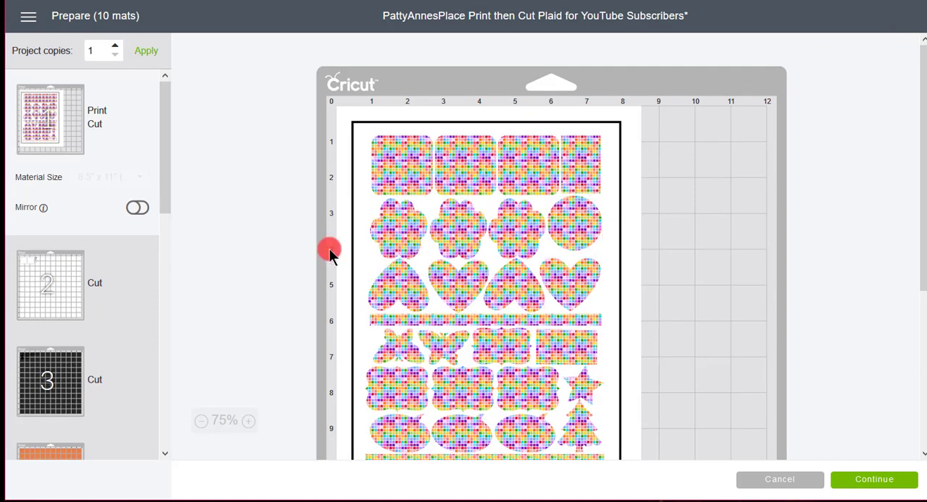
left_click(50, 288)
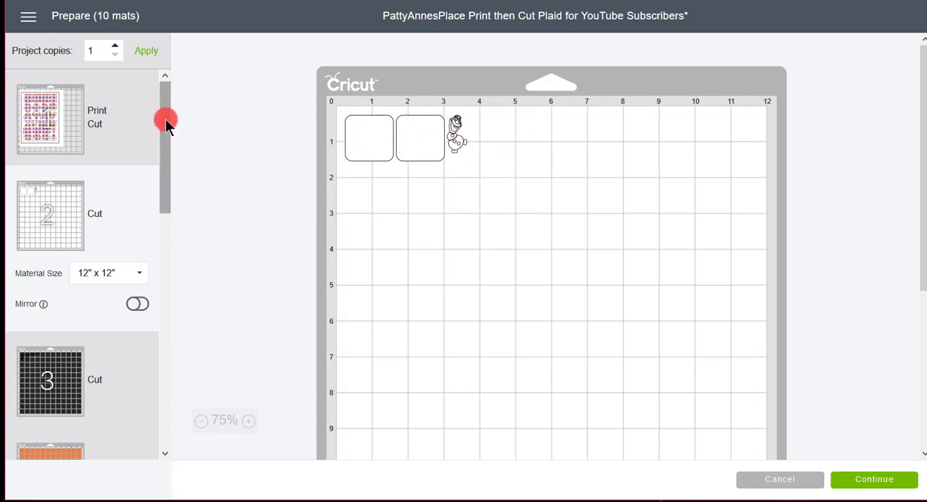
left_click_drag(166, 118, 173, 194)
left_click(73, 214)
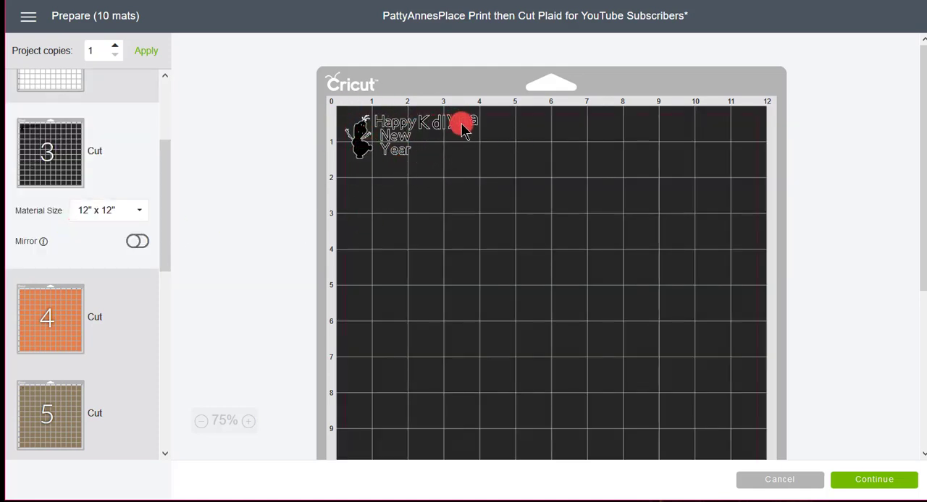
left_click_drag(161, 170, 87, 209)
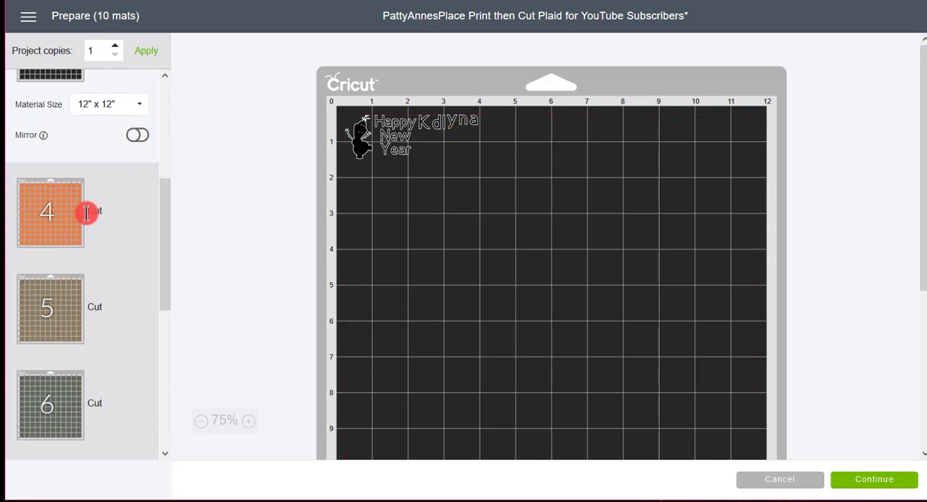
left_click(65, 221)
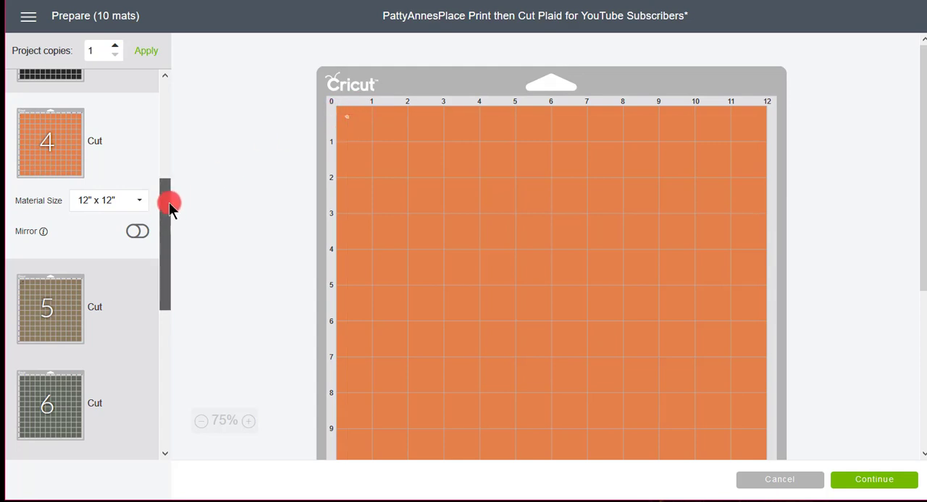
left_click_drag(169, 204, 180, 85)
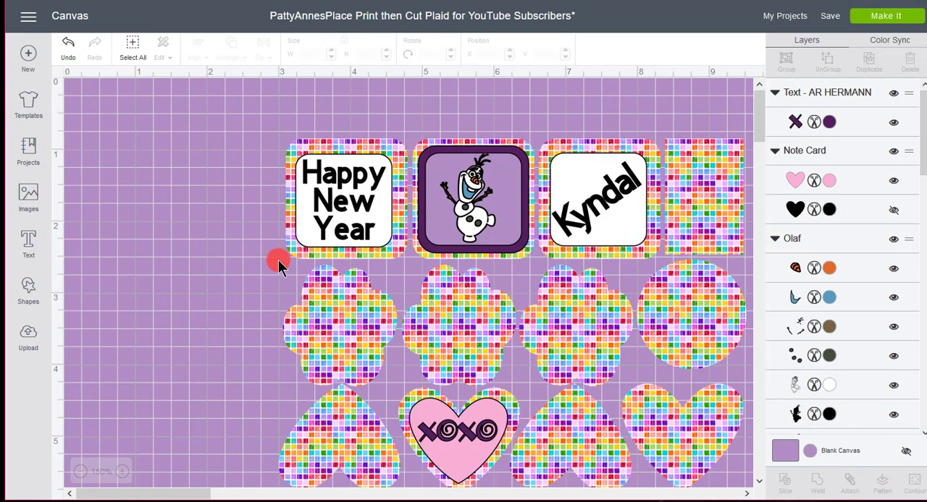
Select the whole sticker sheet with all its layered labels and flatten it into one printable image
left_click(82, 472)
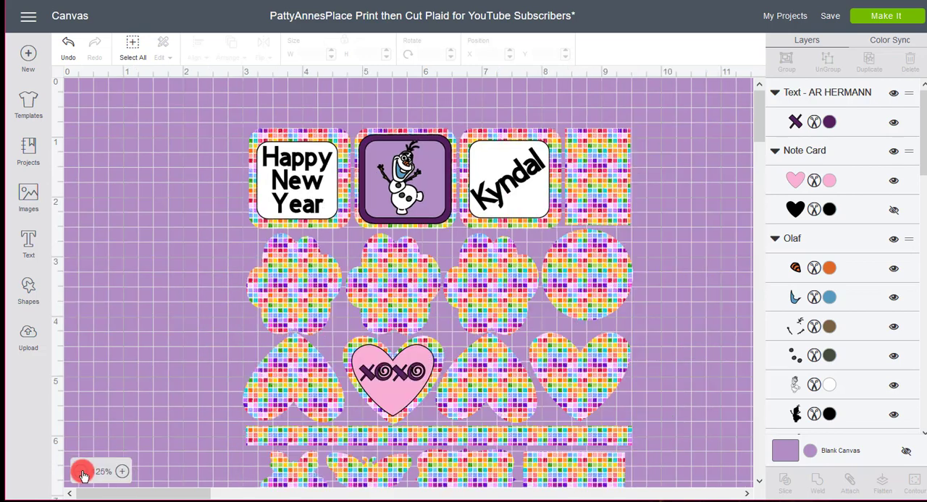
left_click(81, 472)
left_click(81, 473)
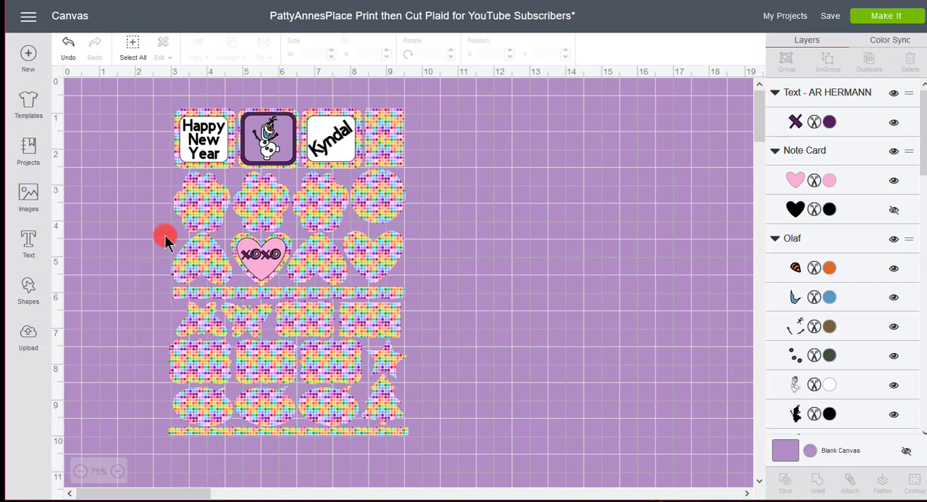
left_click_drag(143, 87, 438, 458)
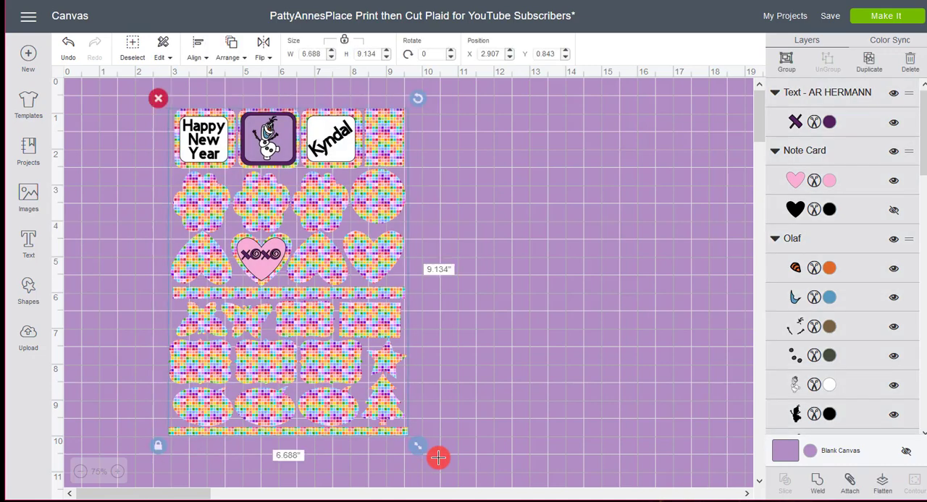
left_click(883, 484)
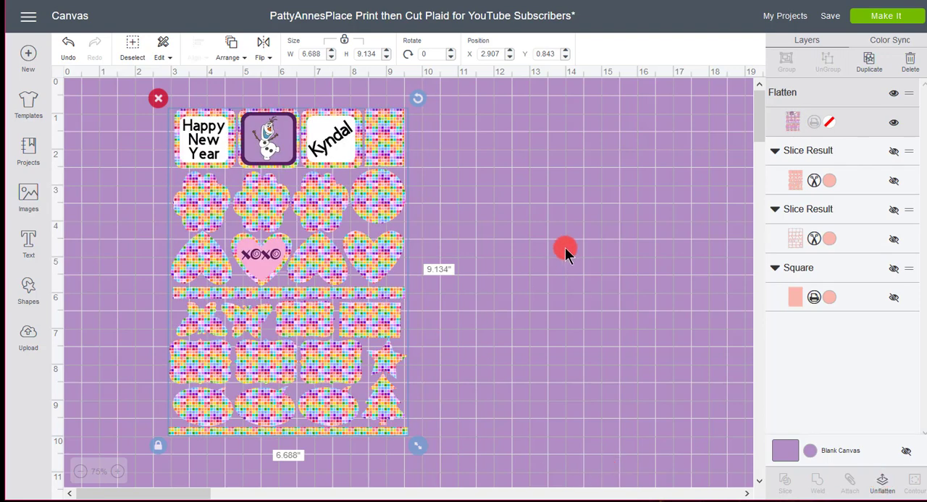
Proceed with making the flattened project on its mat and connect the ExploreAir2 machine over Bluetooth
left_click(872, 22)
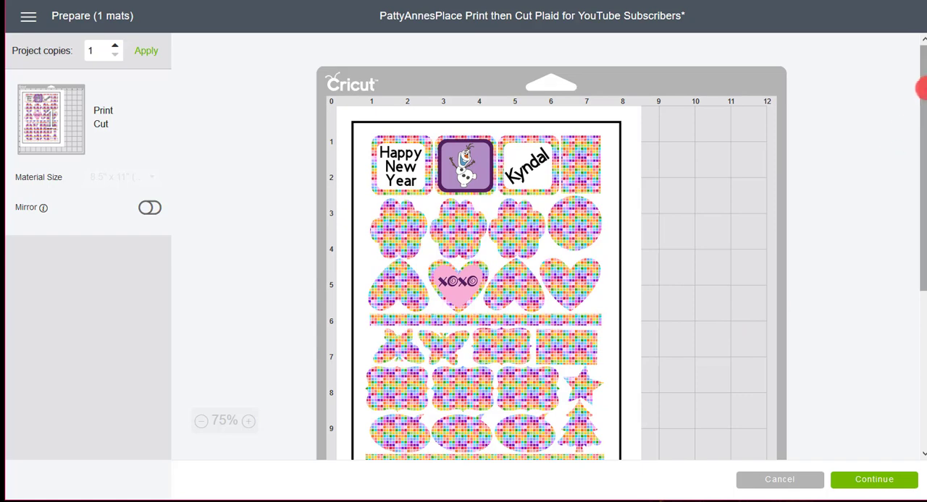
mouse_move(923, 94)
left_mouse_down()
mouse_move(926, 131)
mouse_move(925, 90)
left_mouse_up()
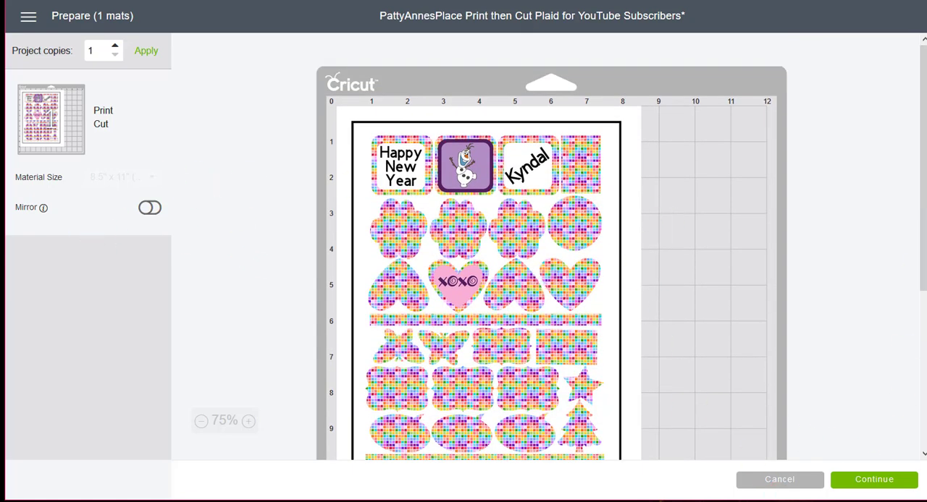
left_click(874, 479)
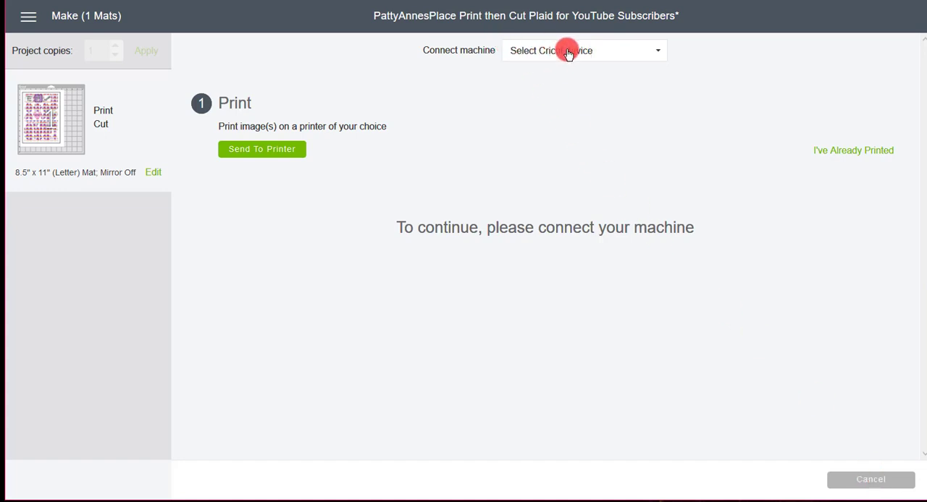
left_click(603, 54)
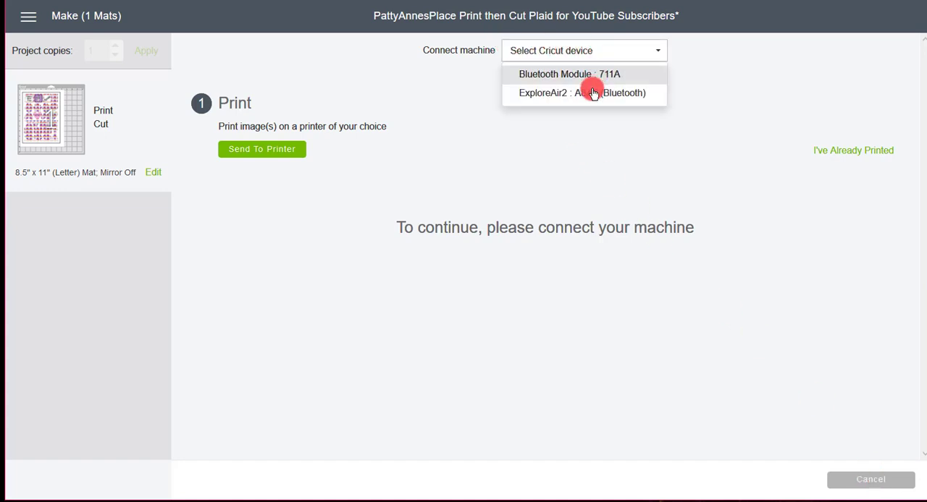
left_click(590, 91)
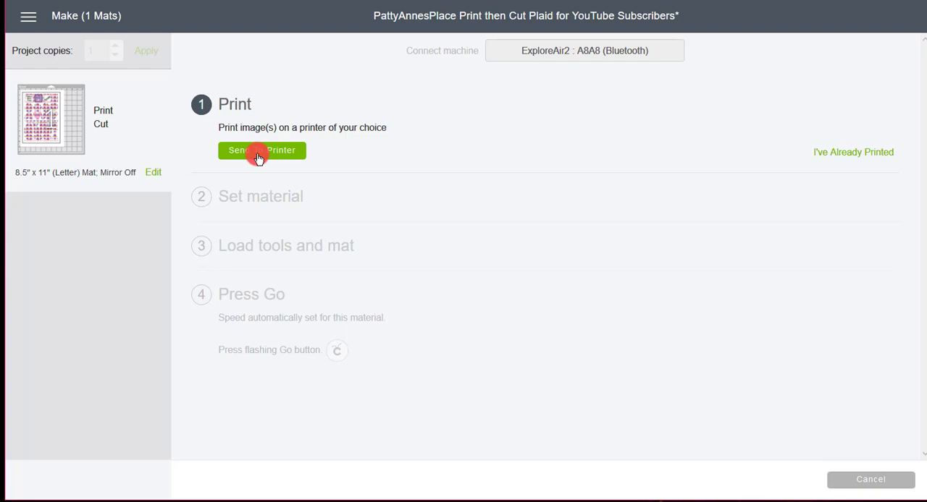
Open the print setup for the sticker sheet and choose the HP Officejet 4630 series (Network) printer
left_click(259, 157)
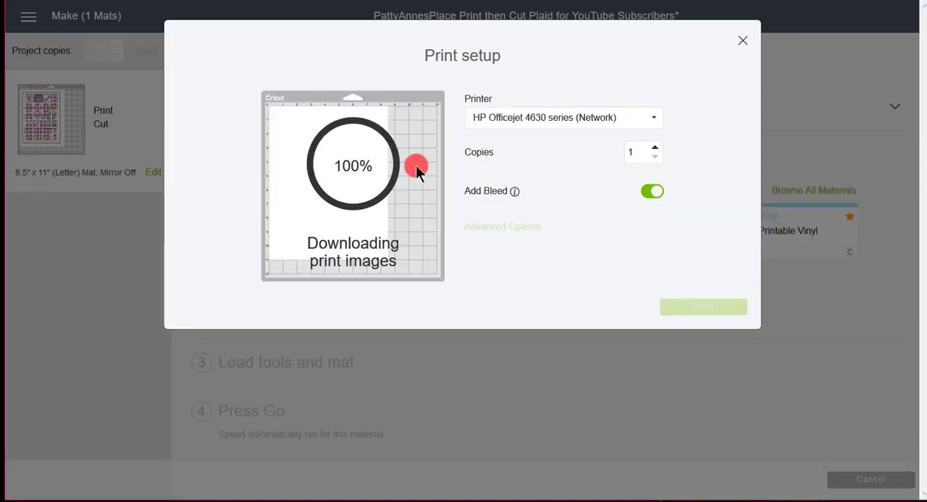
left_click(658, 122)
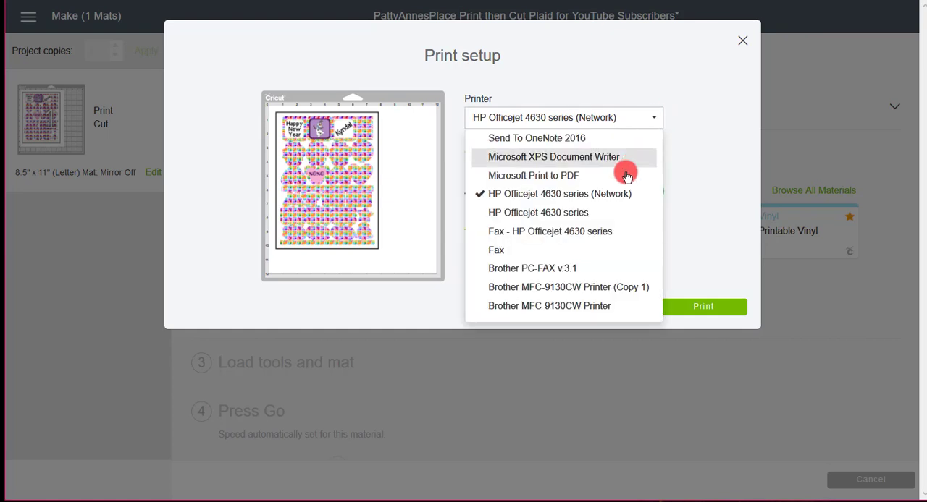
left_click(612, 197)
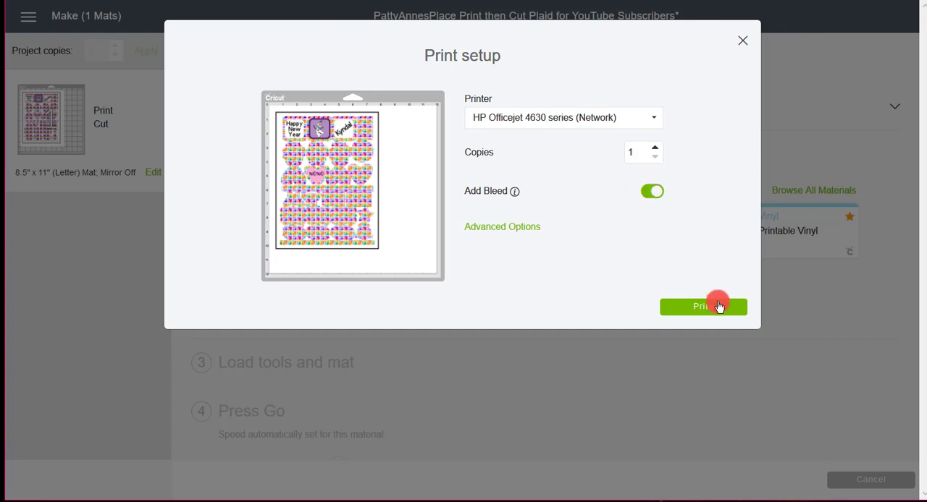
Print one copy of the sticker sheet with bleed and check its mat placement in the mat editor, making no changes
left_click(698, 312)
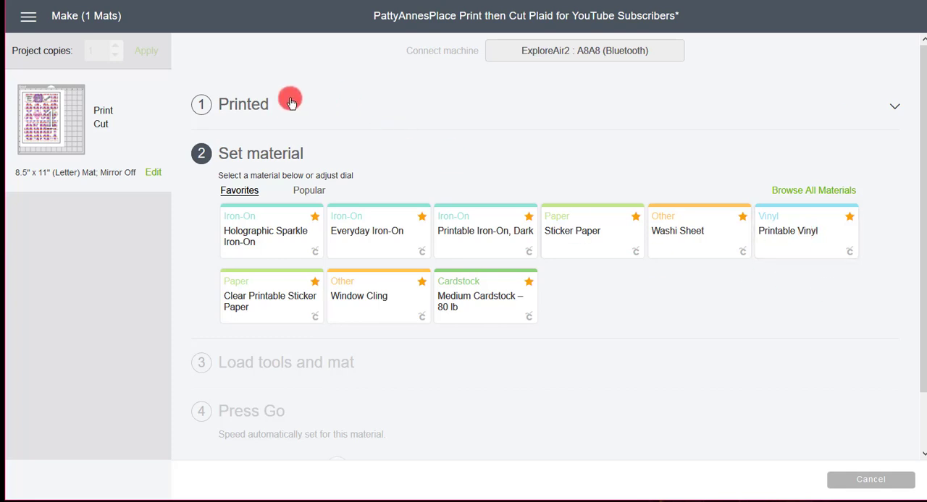
left_click(156, 177)
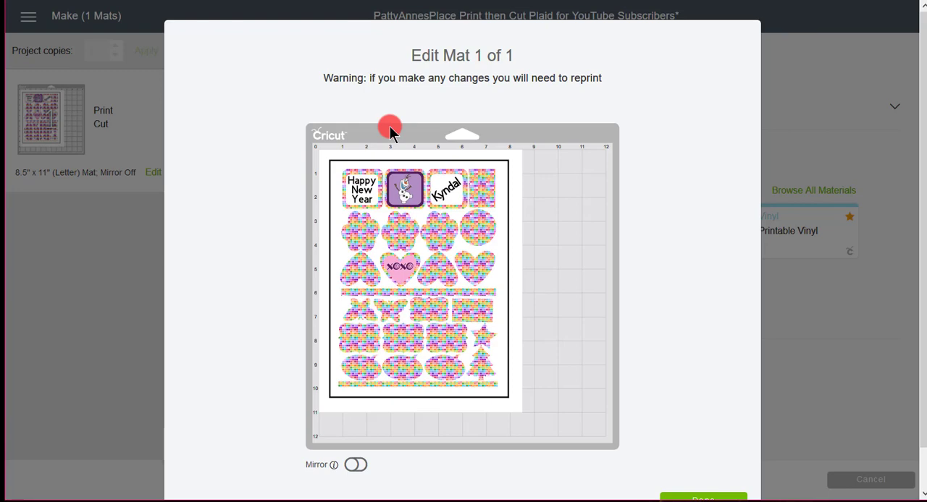
scroll(695, 488, "down", 1)
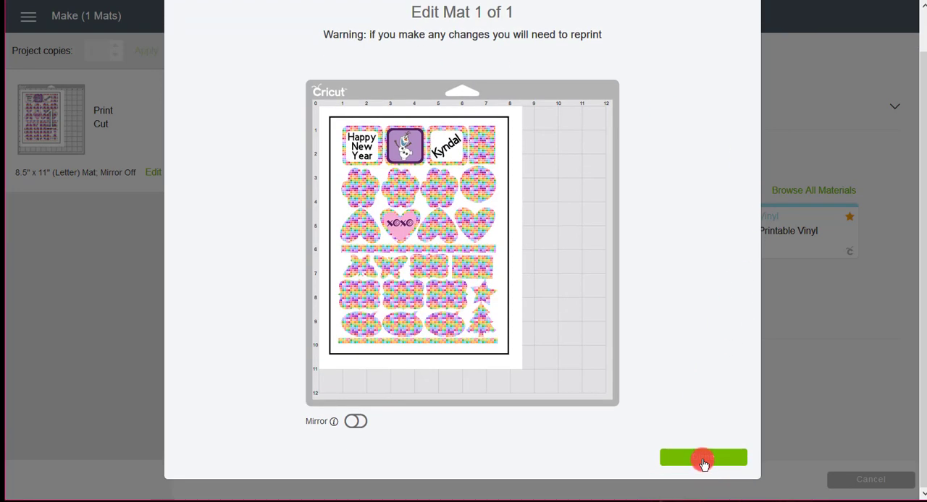
left_click(702, 463)
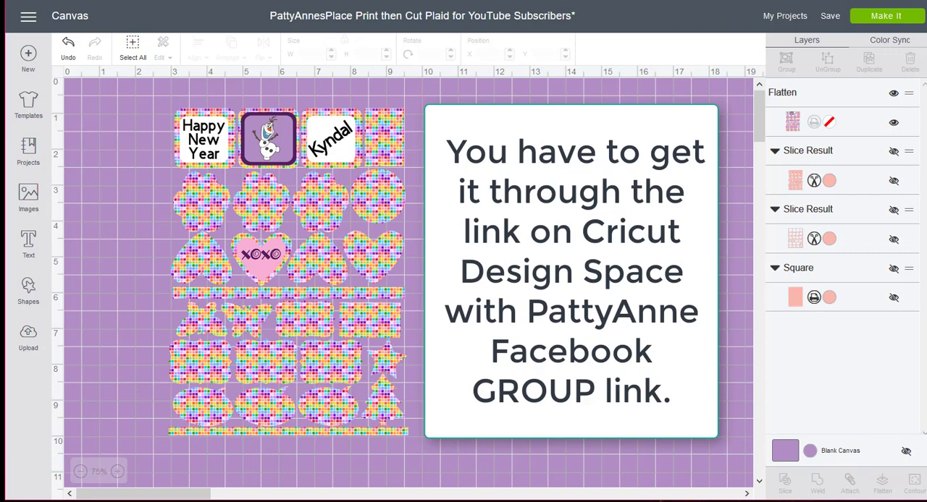
Open the shared plaid Print then Cut project from My Projects, review its description, images and fonts, and customize it on the canvas
left_click(790, 19)
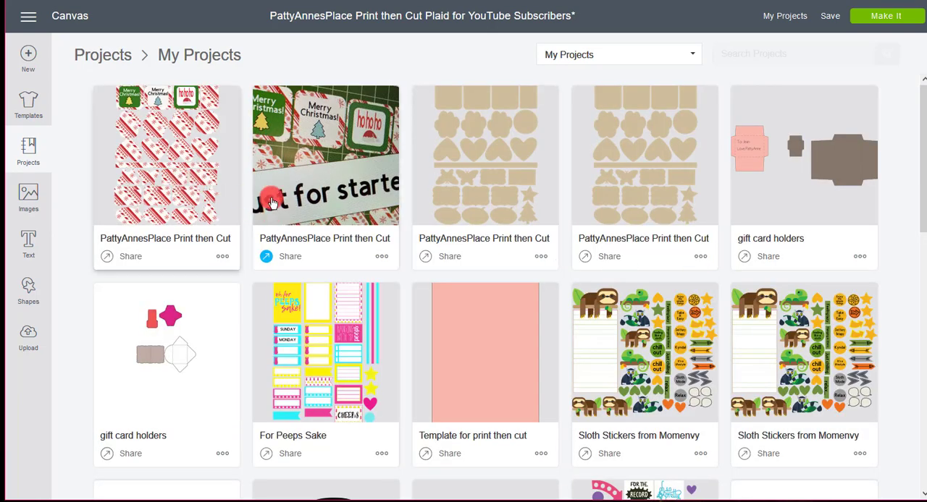
left_click(321, 196)
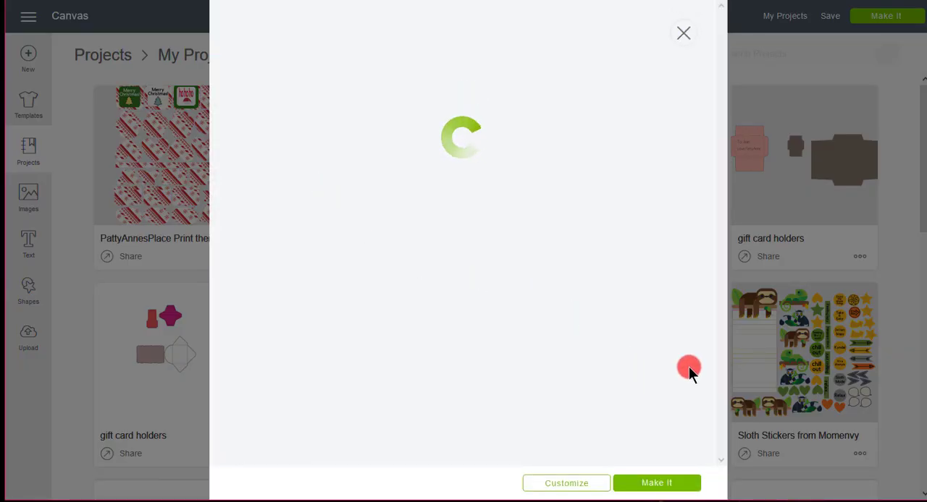
scroll(724, 344, "down", 4)
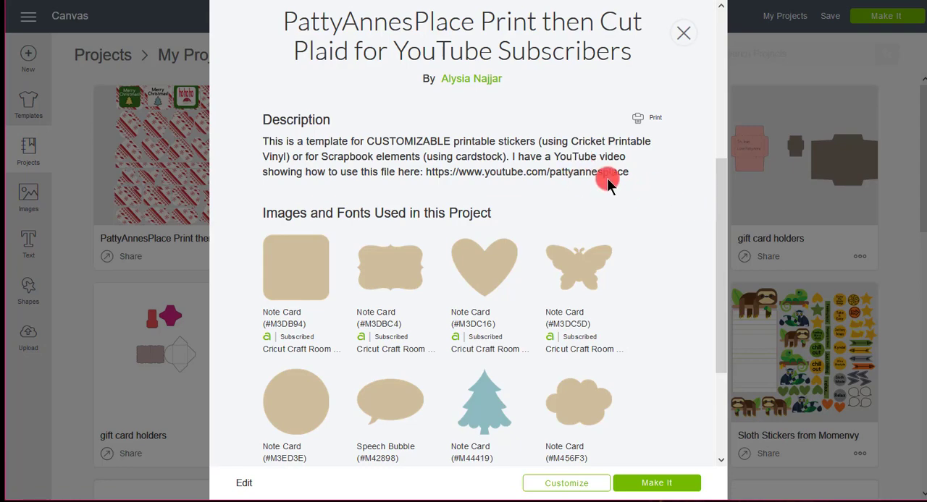
scroll(661, 196, "down", 3)
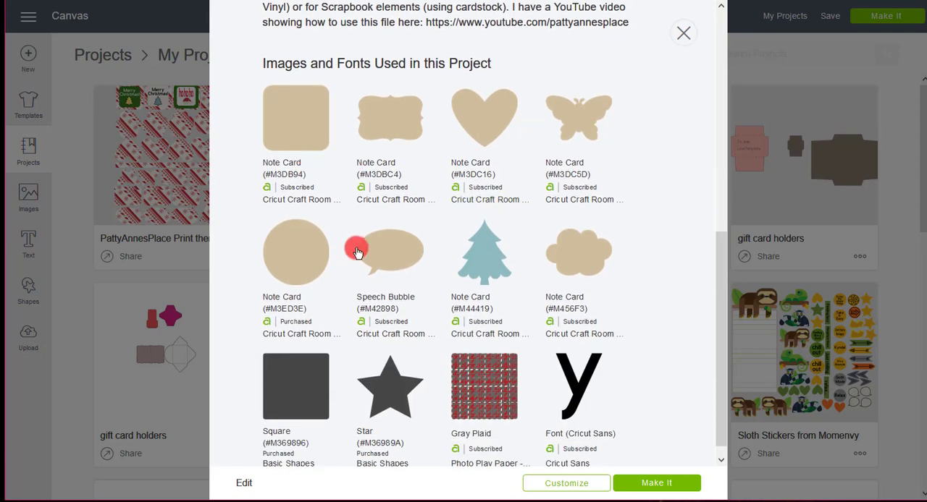
scroll(679, 338, "down", 1)
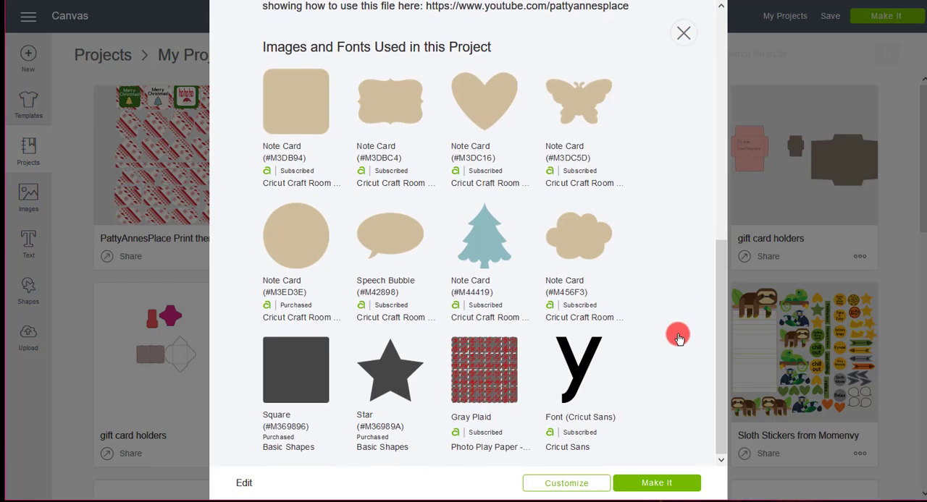
scroll(678, 338, "up", 6)
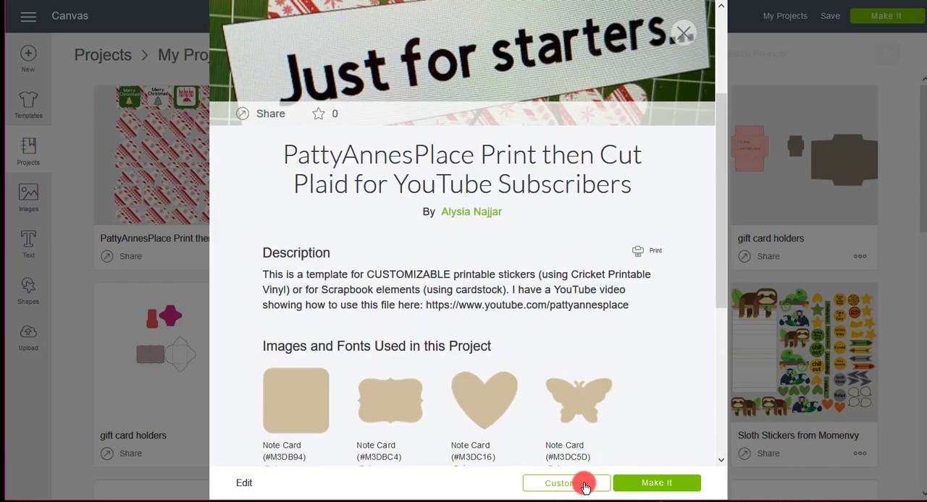
left_click(585, 484)
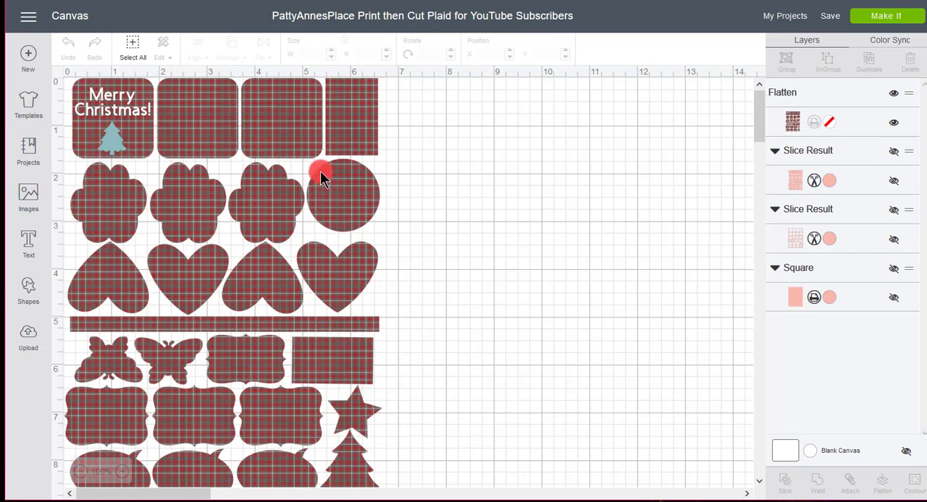
Unflatten the plaid sticker sheet and spread its layers apart, placing the tree at about 1 in and the plaid sheet at about 5.2 in horizontally
left_click_drag(302, 145, 438, 120)
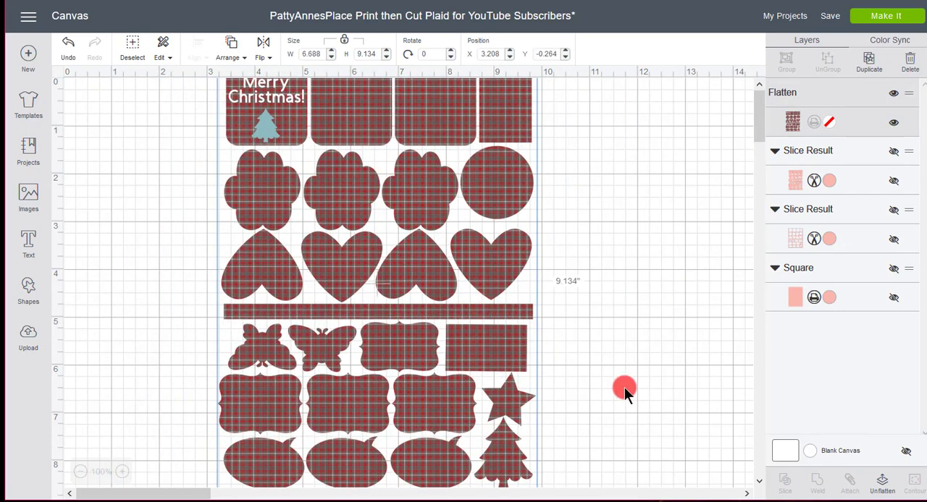
left_click(888, 486)
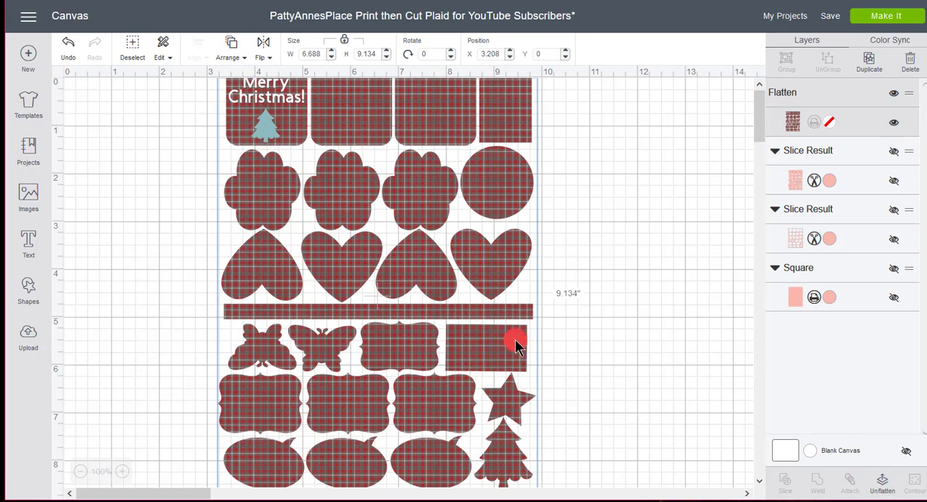
left_click(381, 129)
left_click_drag(270, 145, 130, 148)
left_click(228, 106)
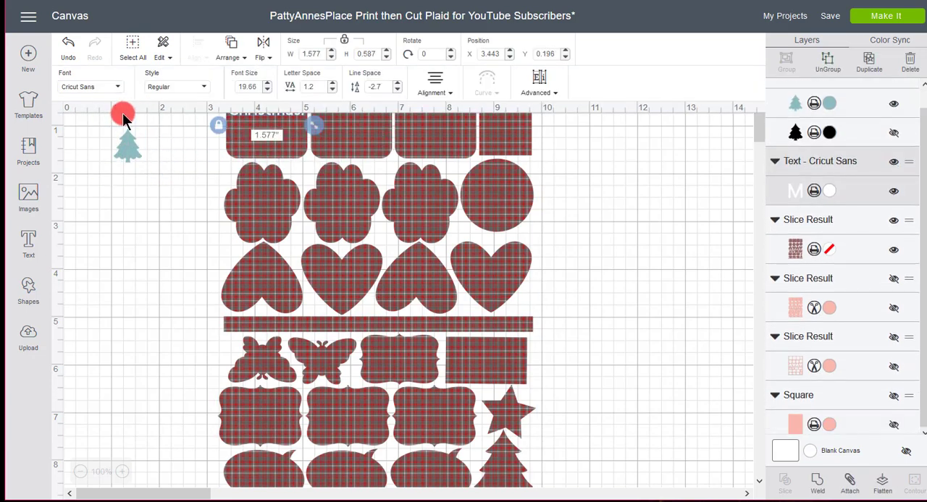
left_click(173, 202)
left_click_drag(405, 116, 462, 144)
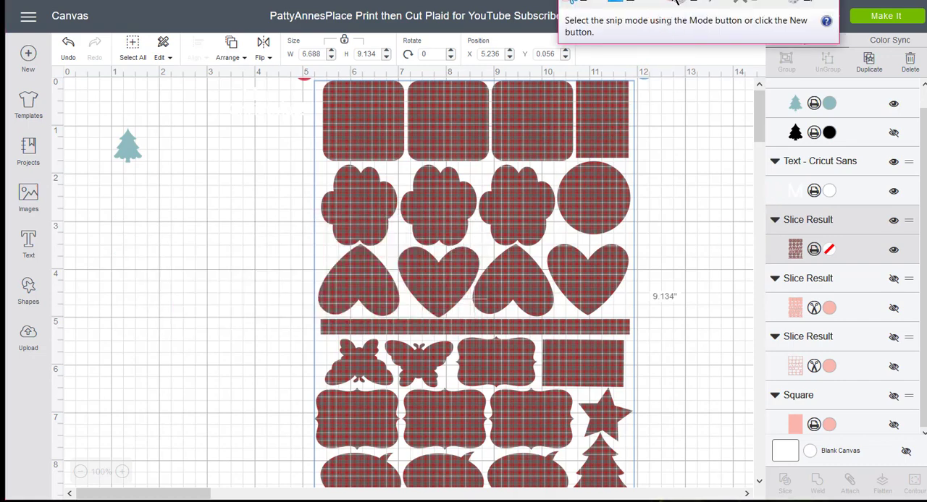
Switch to Snipping Tool and capture a rectangular snip of the plaid sticker shapes, from the square labels down to the star row
left_click_drag(683, 1, 645, 92)
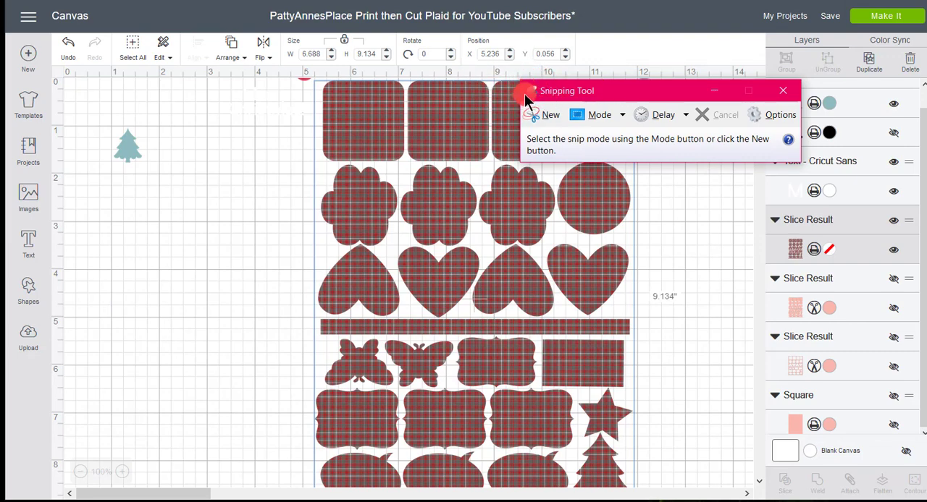
left_click_drag(630, 92, 751, 3)
left_click(644, 20)
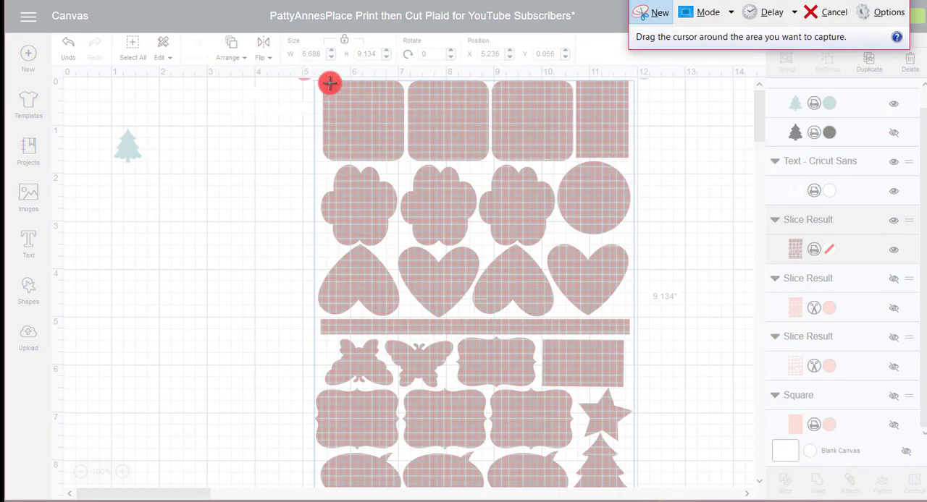
left_click_drag(317, 79, 627, 447)
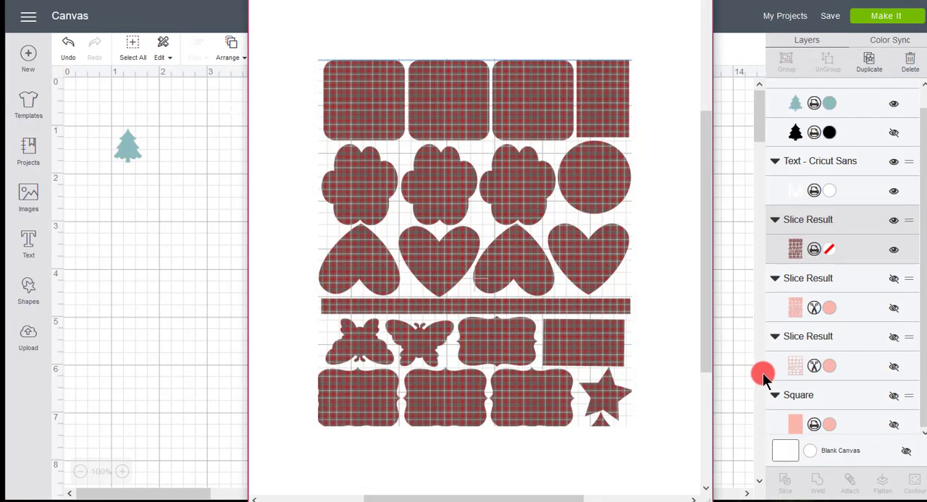
Start saving the captured snip of the plaid sticker shapes as an image file
left_click_drag(365, 0, 350, 21)
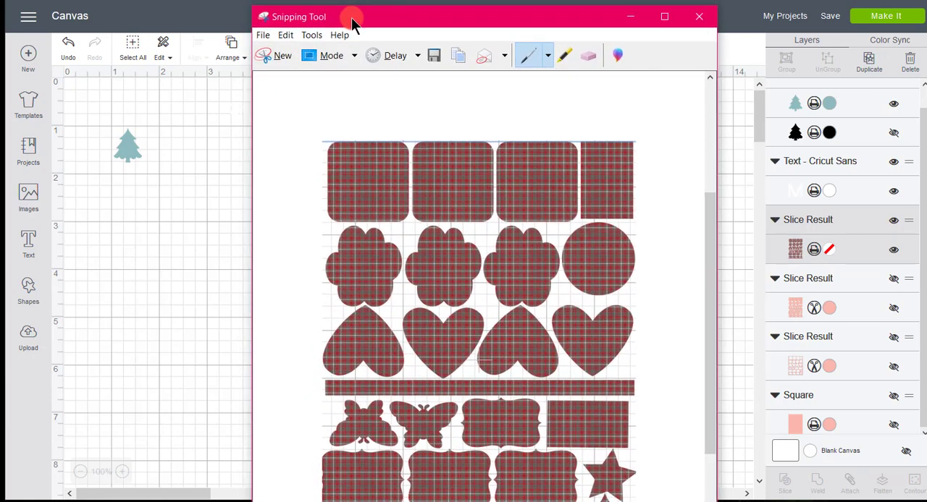
left_click(263, 35)
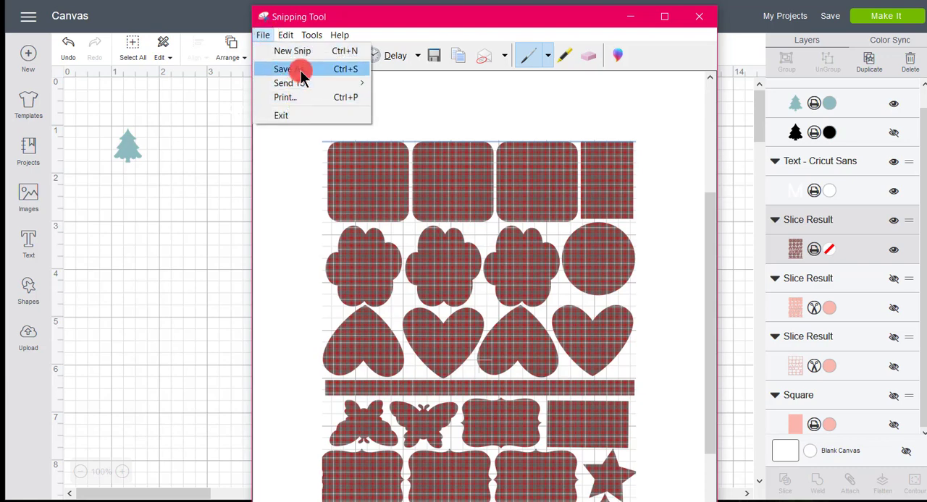
mouse_move(298, 84)
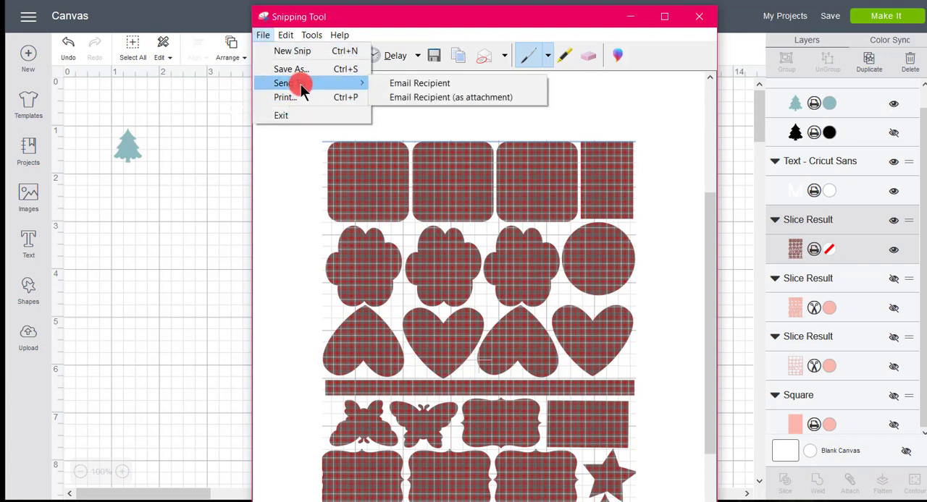
left_click(301, 69)
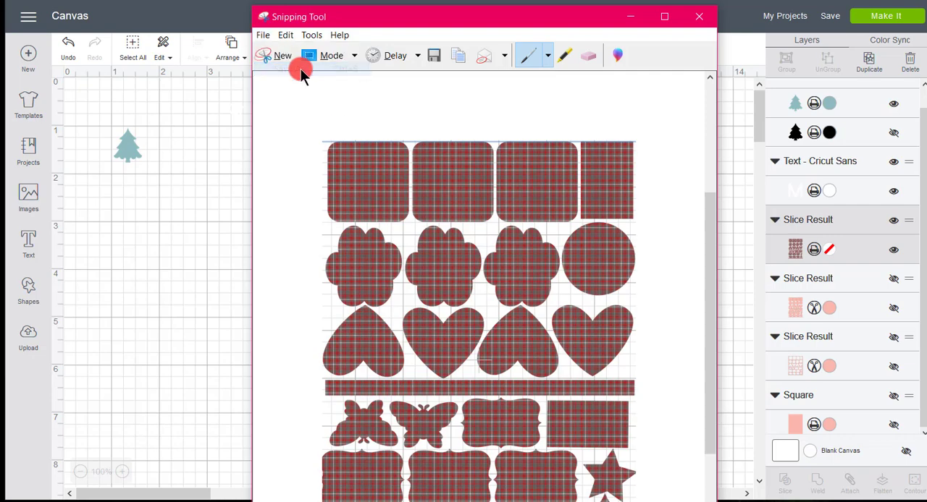